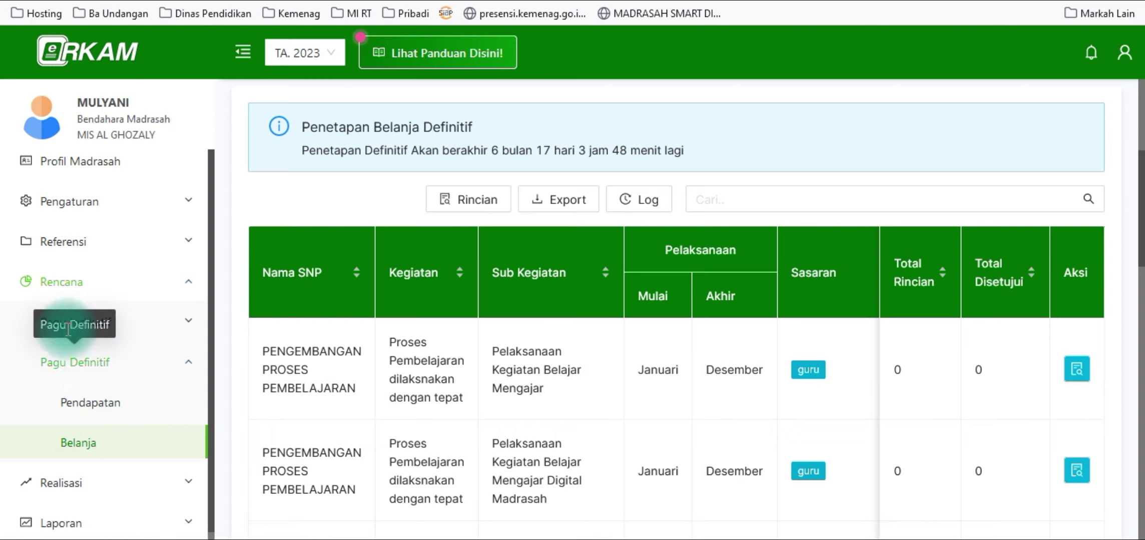
- Check the Pendapatan page under Pagu Definitif, then look through the activities listed on its Belanja page
left_click(111, 414)
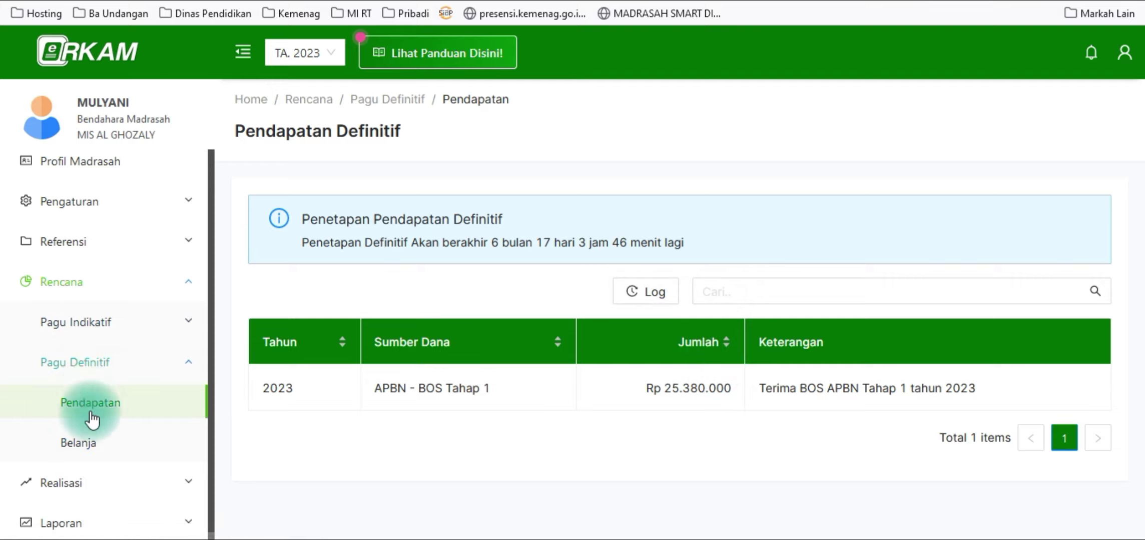
left_click(77, 447)
scroll(750, 300, "down", 12)
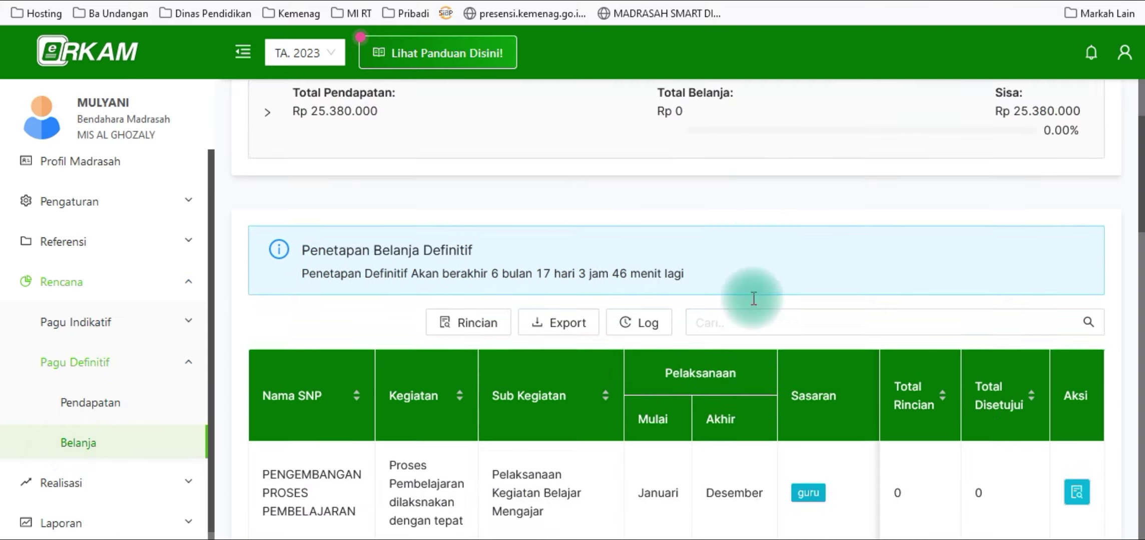
scroll(755, 323, "down", 5)
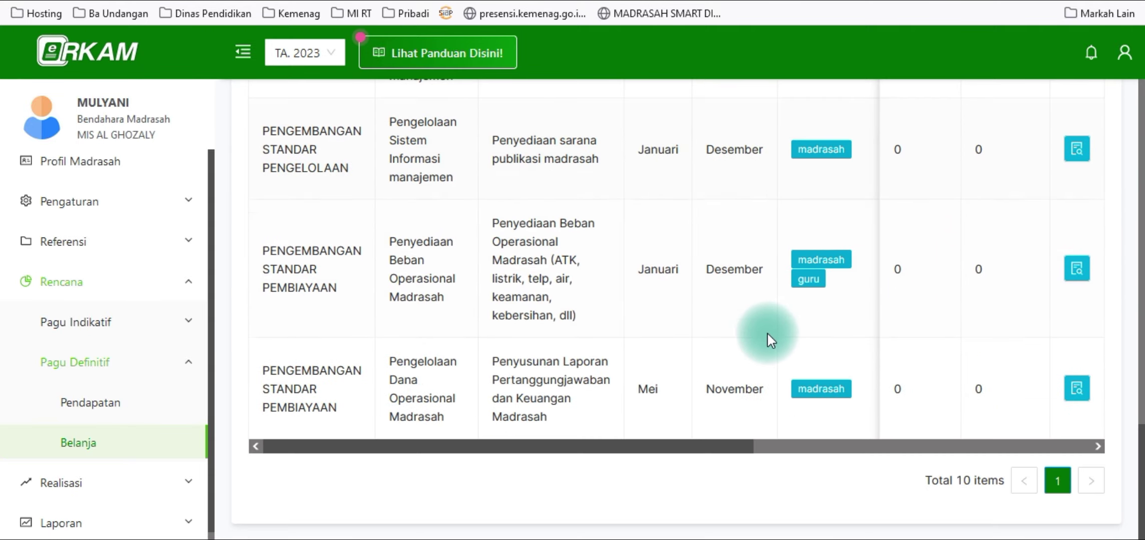
scroll(769, 334, "up", 10)
scroll(771, 339, "up", 3)
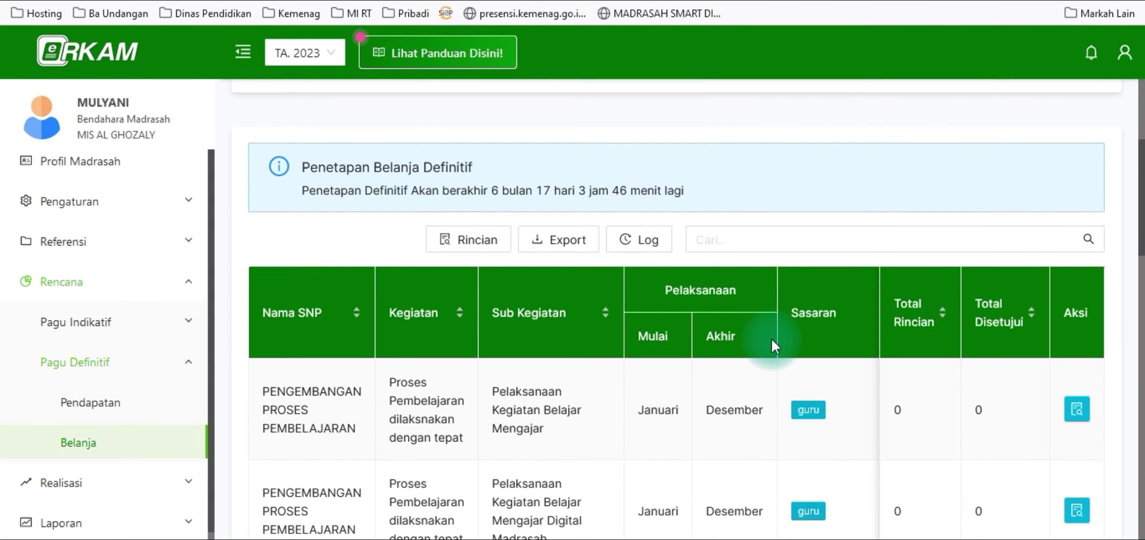
scroll(771, 339, "down", 10)
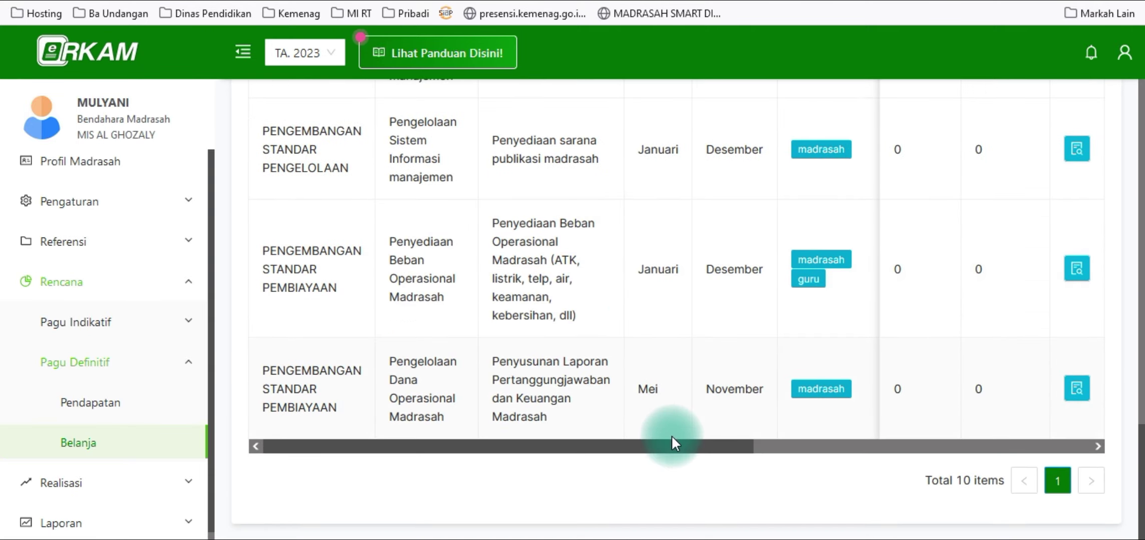
- Examine the Indikator Output and Indikator Hasil columns of the activities in the Belanja table
left_click_drag(679, 445, 1029, 453)
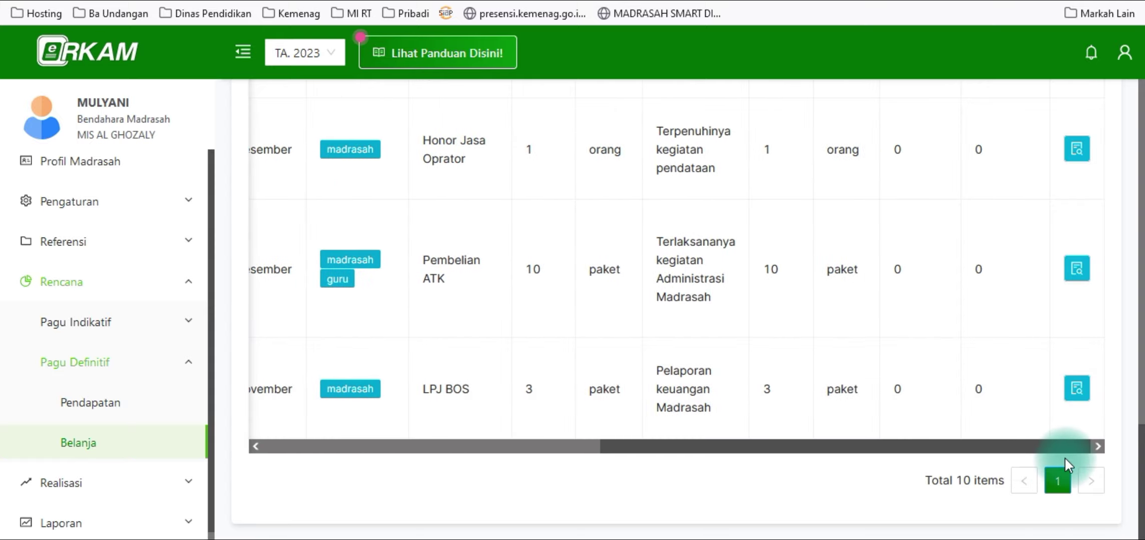
scroll(721, 467, "up", 10)
scroll(793, 449, "down", 10)
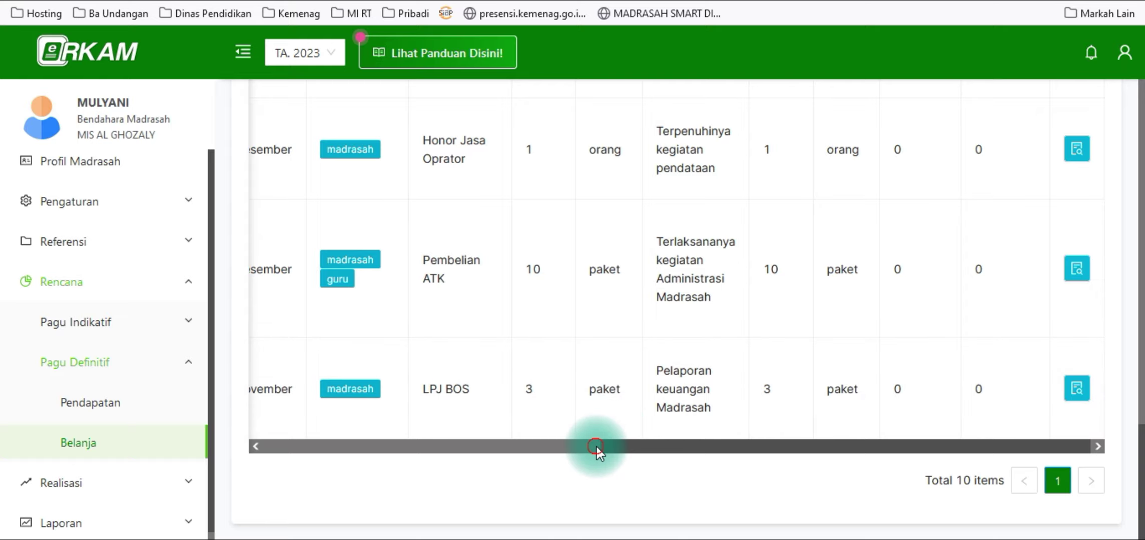
left_click(597, 447)
left_click_drag(621, 444, 444, 453)
scroll(808, 334, "up", 4)
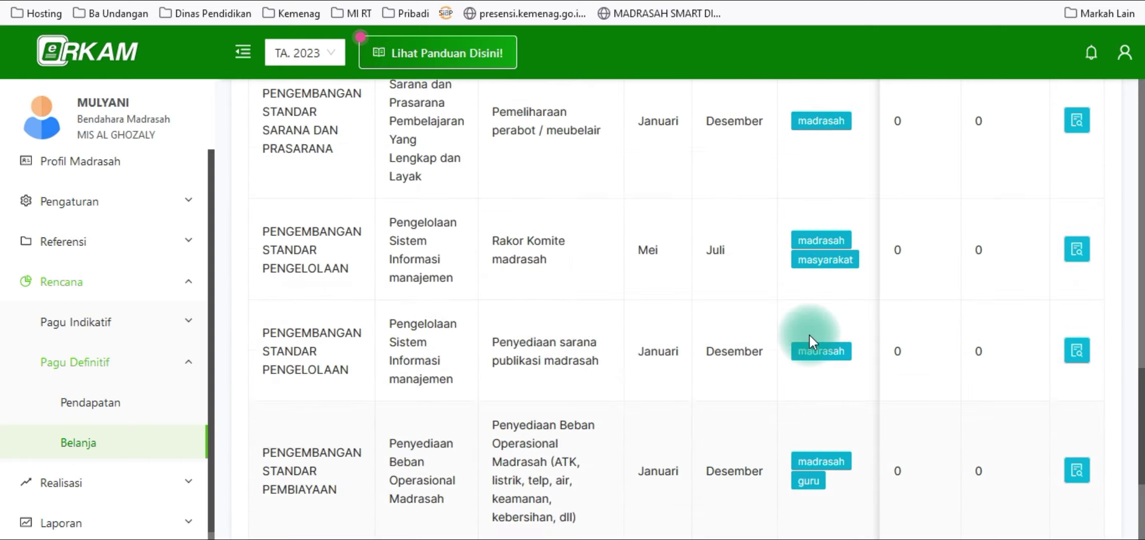
scroll(809, 334, "up", 6)
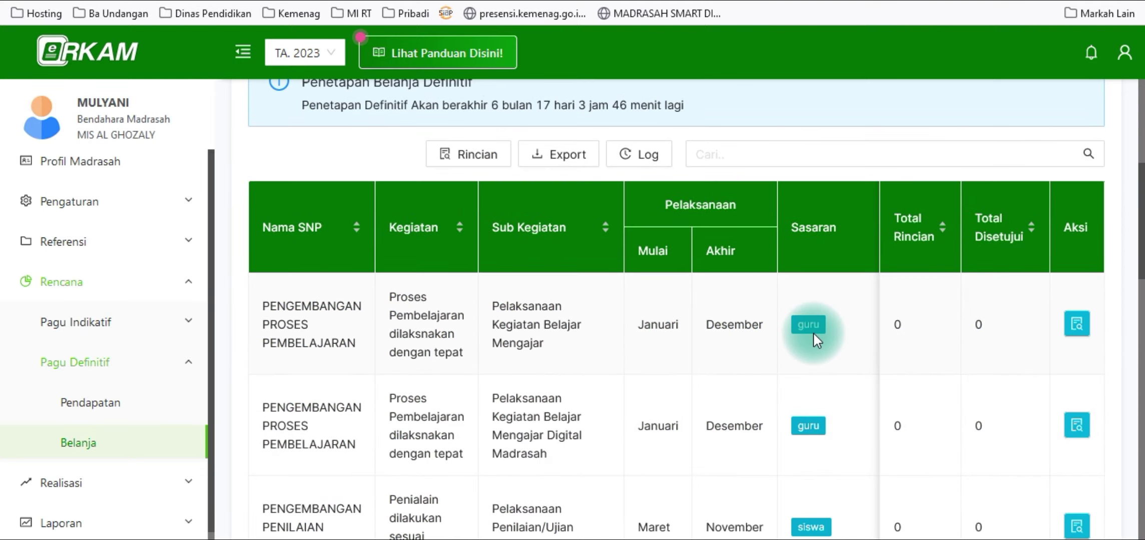
scroll(691, 487, "down", 10)
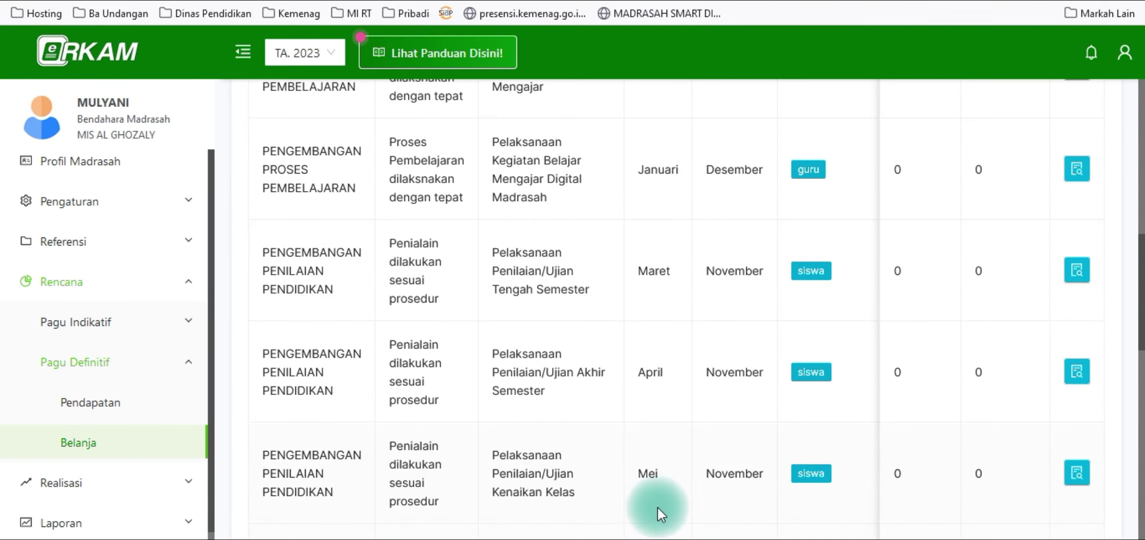
left_click_drag(738, 446, 1083, 446)
scroll(701, 324, "up", 5)
scroll(848, 306, "up", 5)
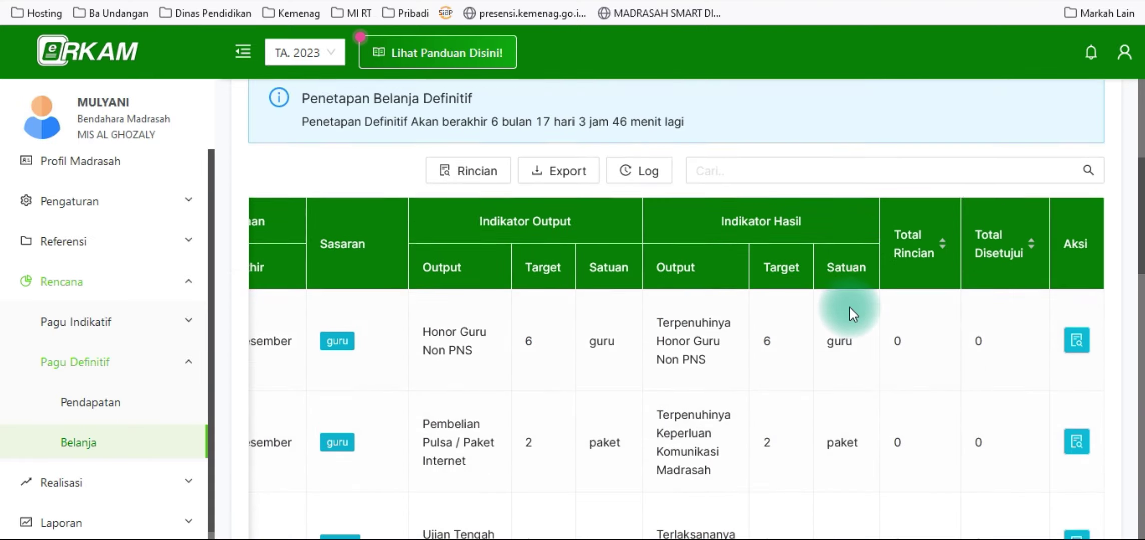
scroll(923, 314, "down", 2)
scroll(924, 314, "down", 1)
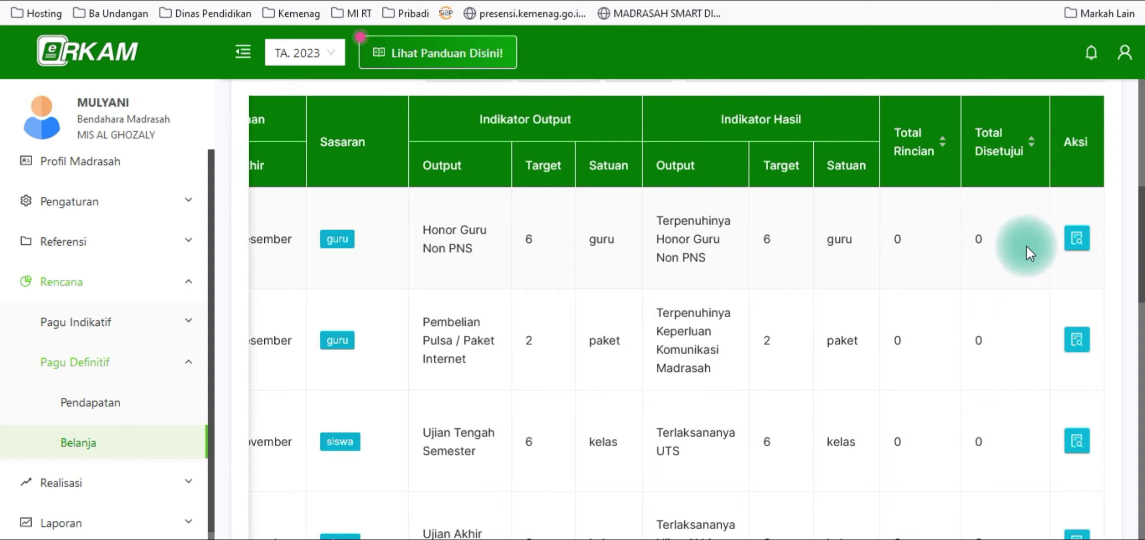
scroll(896, 280, "up", 2)
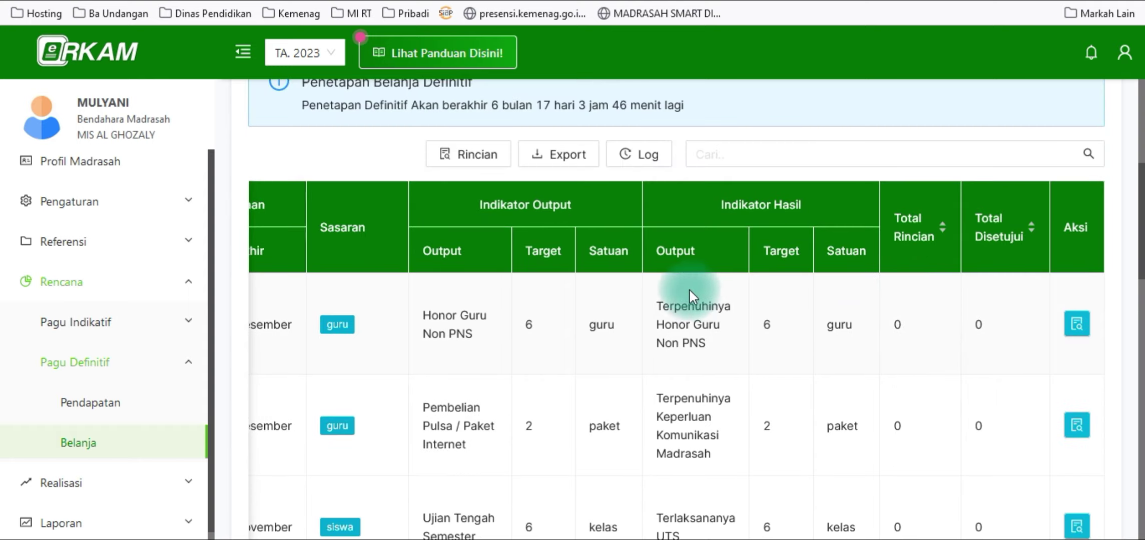
- Look over the spending details page of Pelaksanaan Kegiatan Belajar Mengajar and return to the Belanja list
left_click(1078, 328)
scroll(1041, 317, "down", 3)
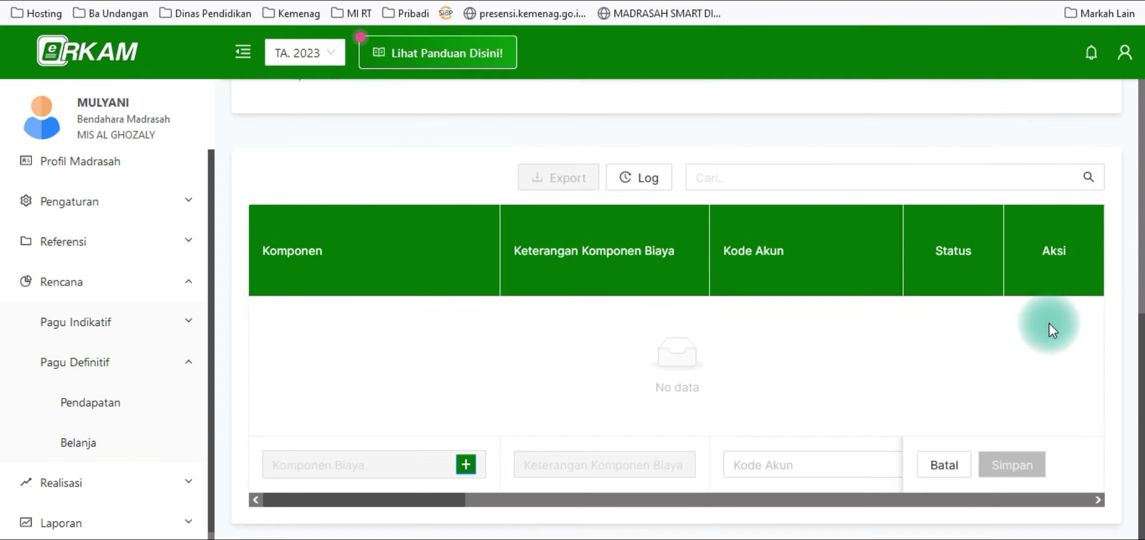
scroll(782, 525, "up", 6)
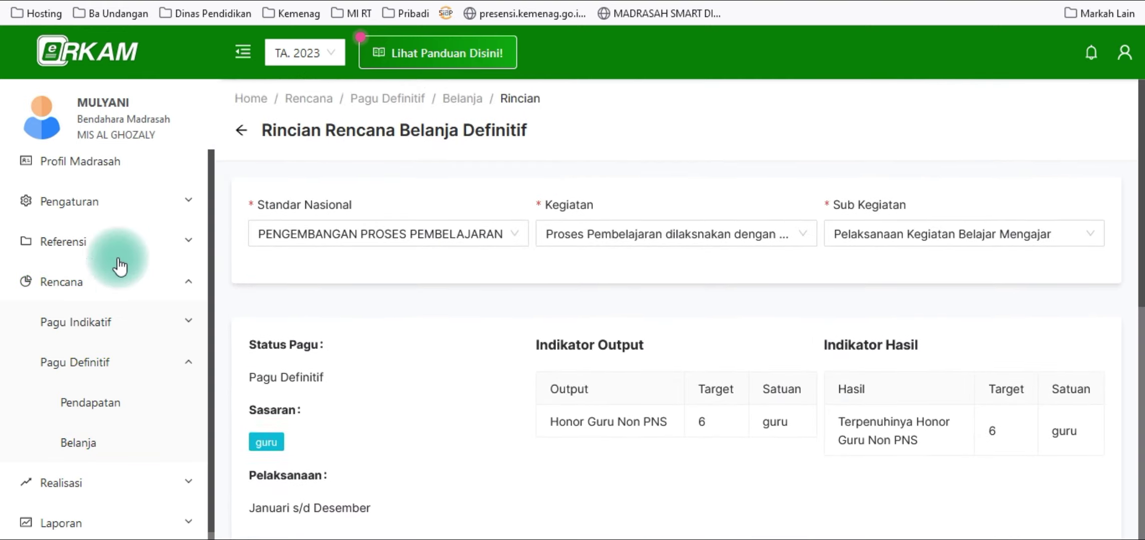
left_click(11, 3)
- Open the spending details of the first activity in the Belanja list, Pelaksanaan Kegiatan Belajar Mengajar
scroll(978, 312, "down", 6)
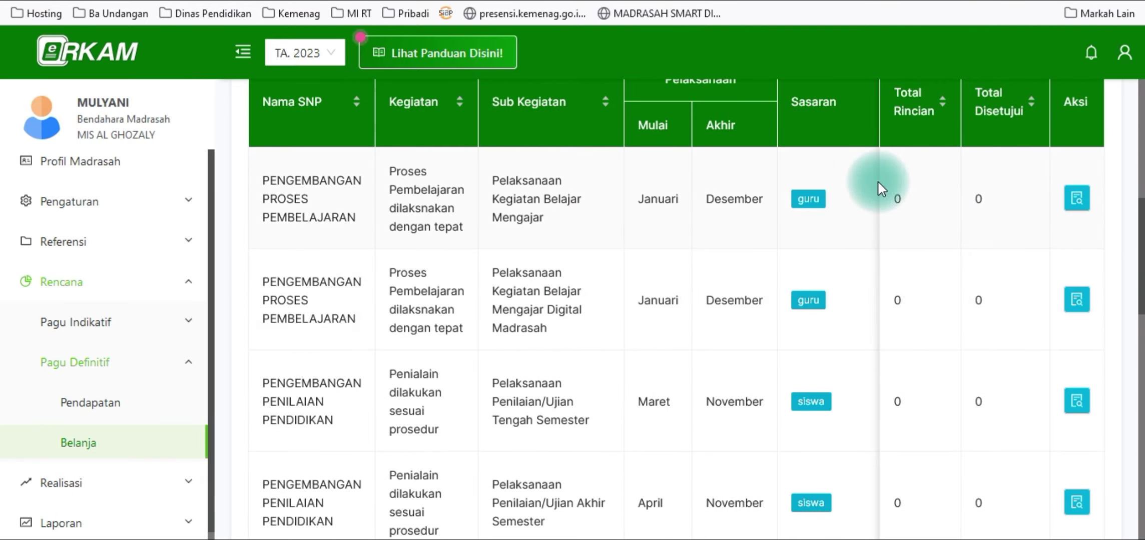
scroll(1004, 351, "down", 5)
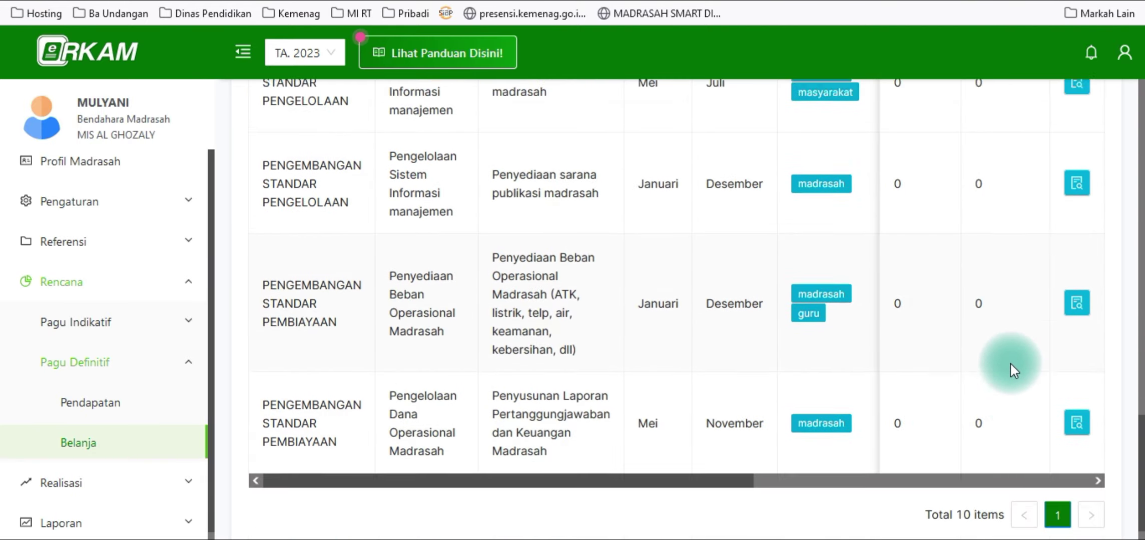
scroll(1025, 355, "up", 10)
scroll(1065, 320, "down", 5)
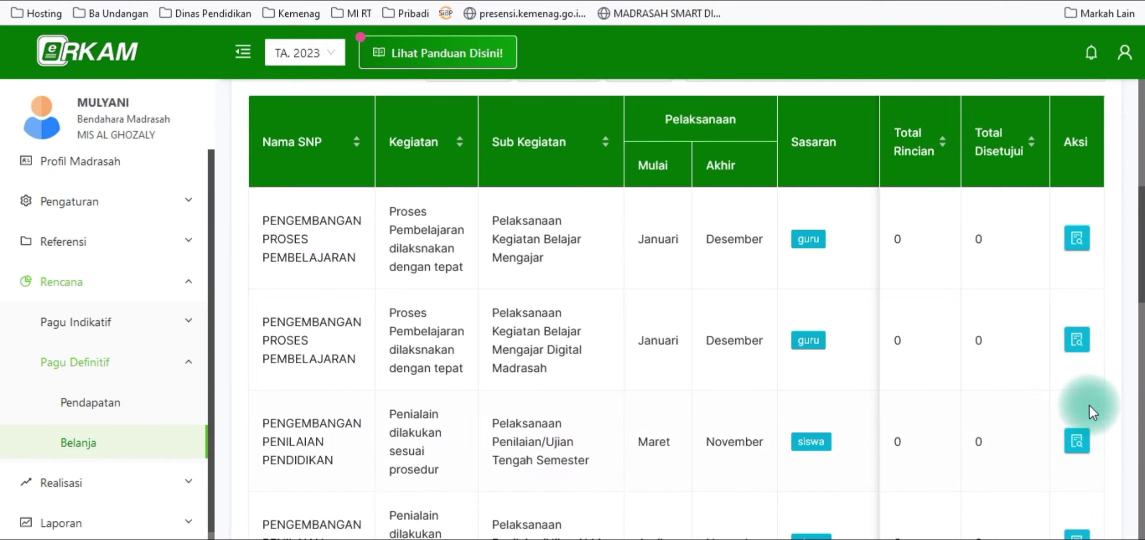
left_click(1076, 240)
scroll(570, 425, "down", 3)
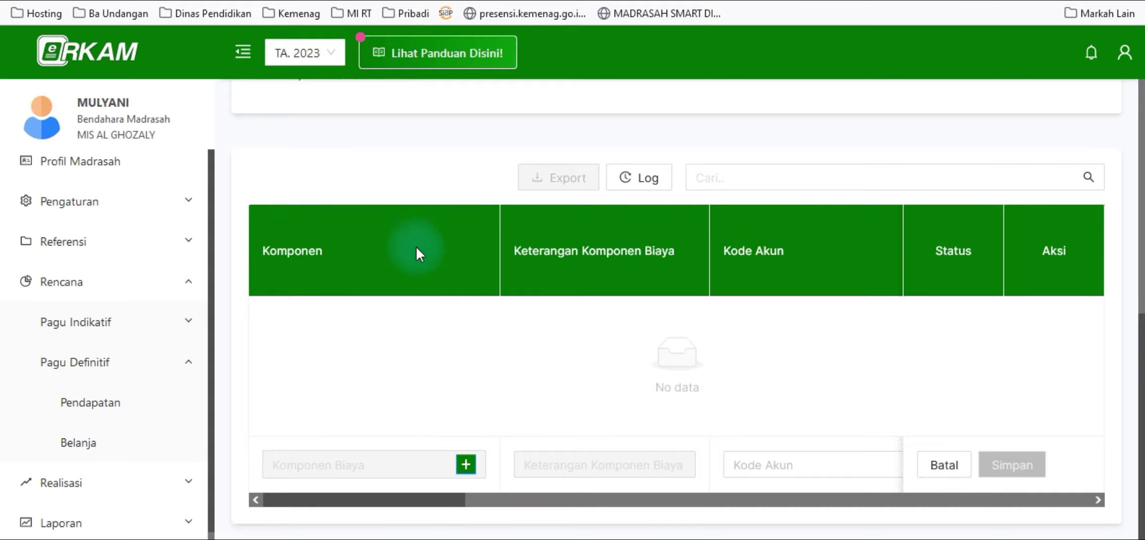
scroll(796, 234, "up", 5)
scroll(582, 302, "down", 5)
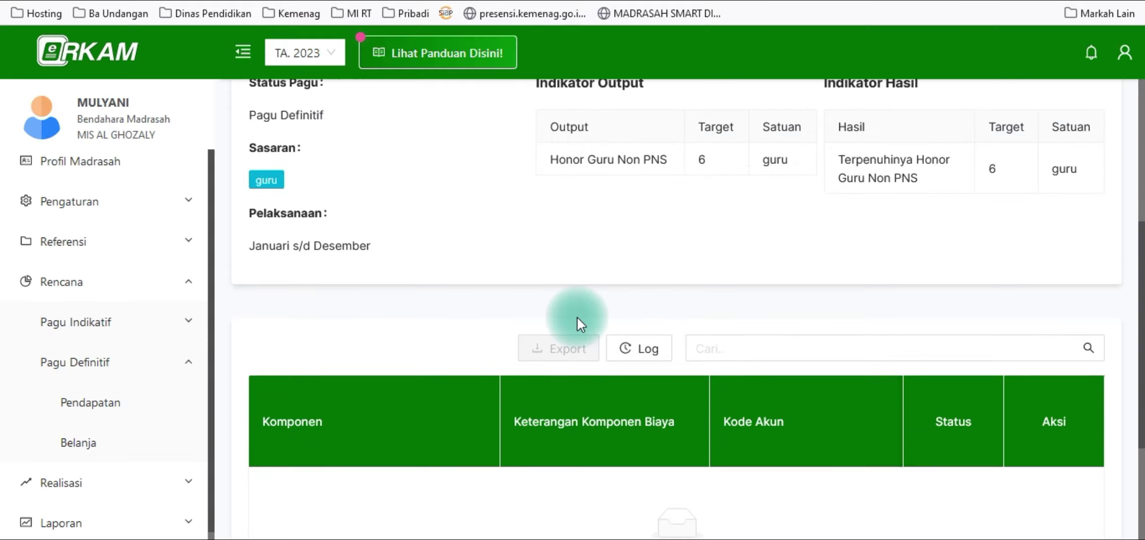
- Start adding a cost component, search the Komponen Biaya list for "honor" and look through both pages of results
left_click(466, 463)
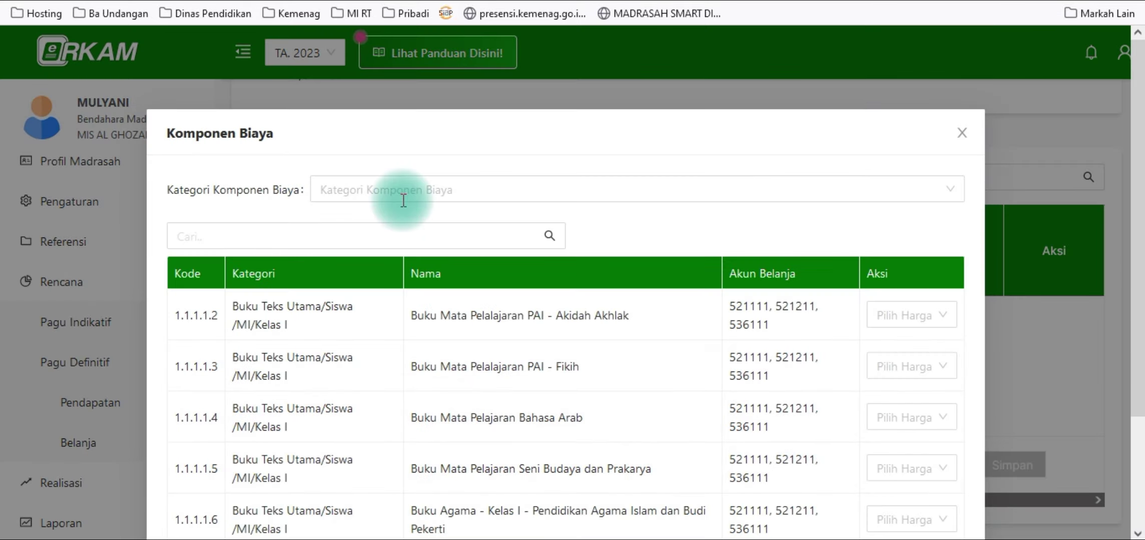
left_click(399, 228)
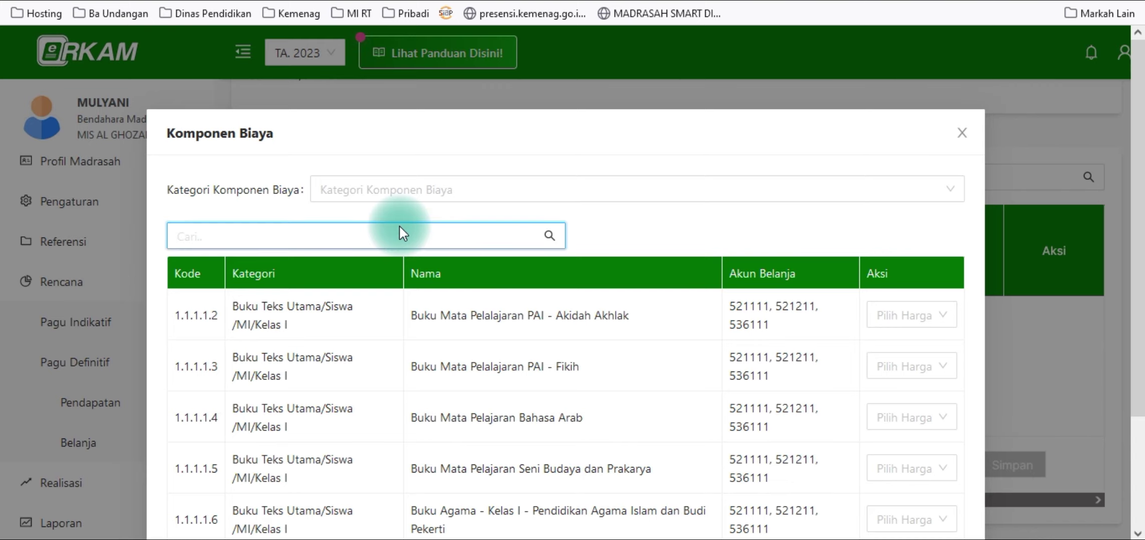
type("honor")
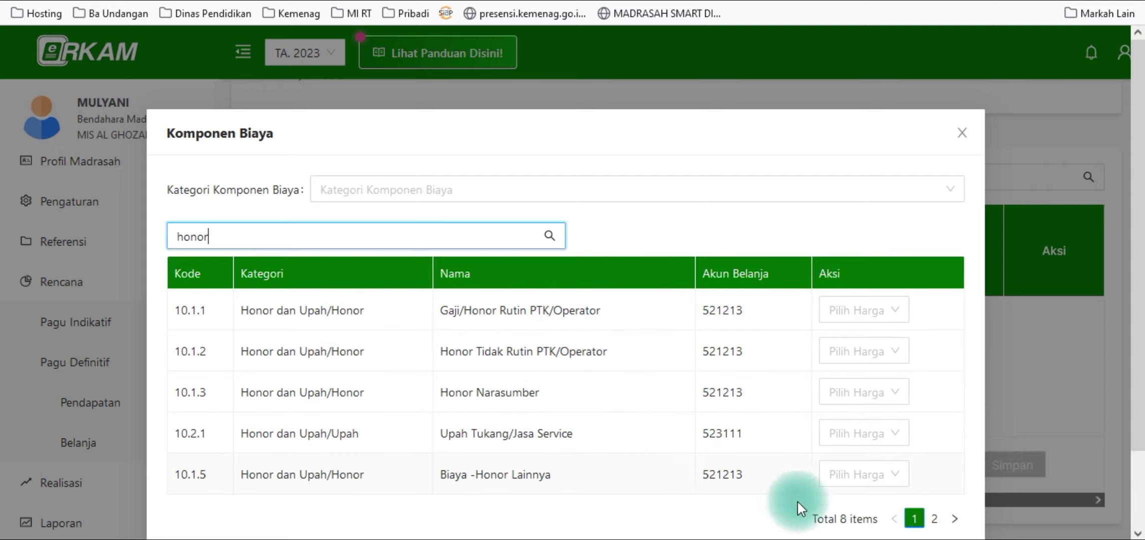
left_click(933, 519)
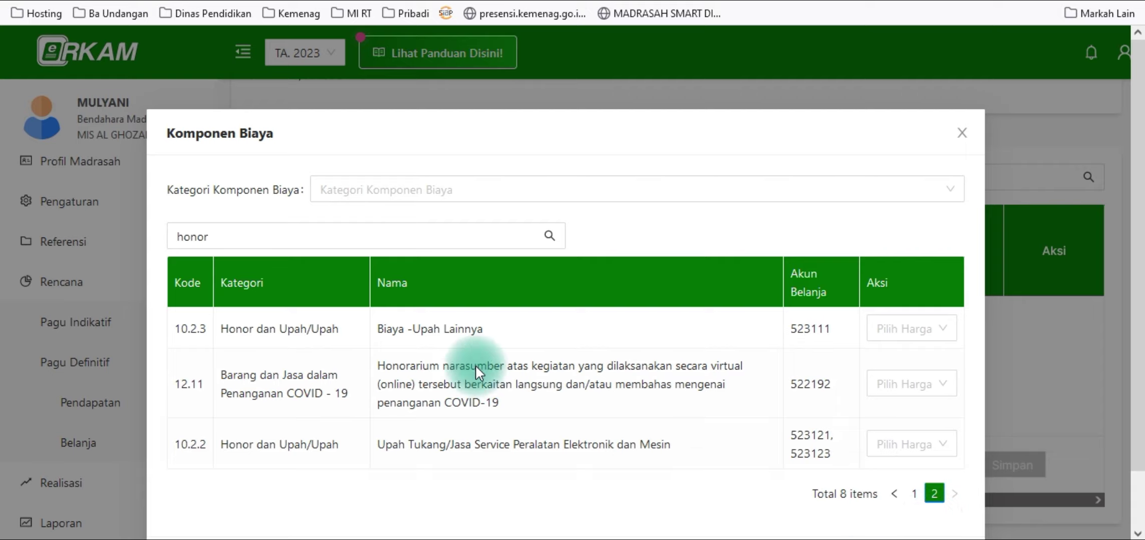
left_click(912, 495)
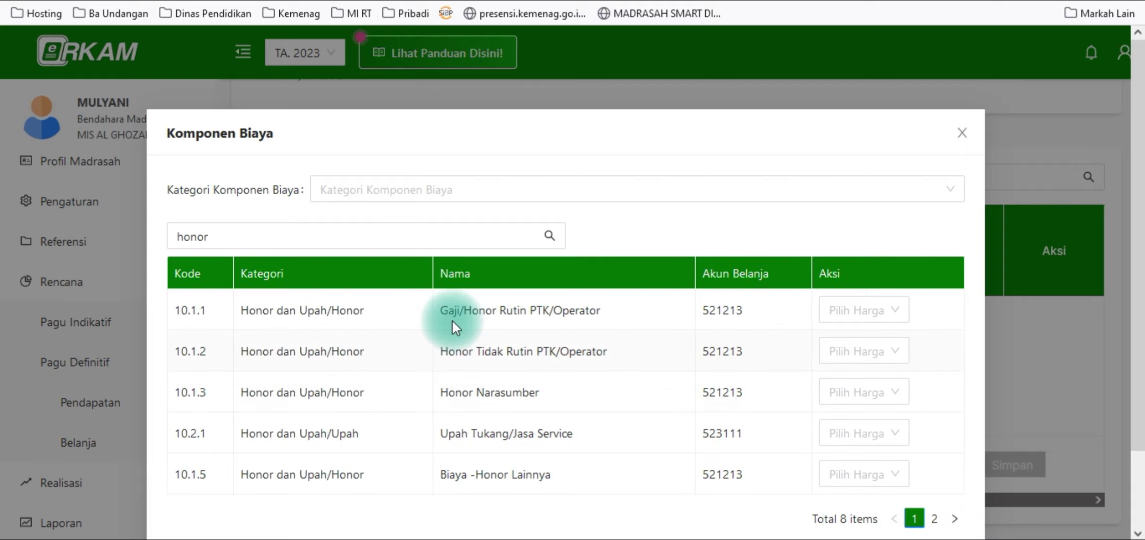
- Pick Gaji/Honor Rutin PTK/Operator as the component with a custom unit price of Rp 380,000, after checking the Excel budget sheet
left_click(899, 313)
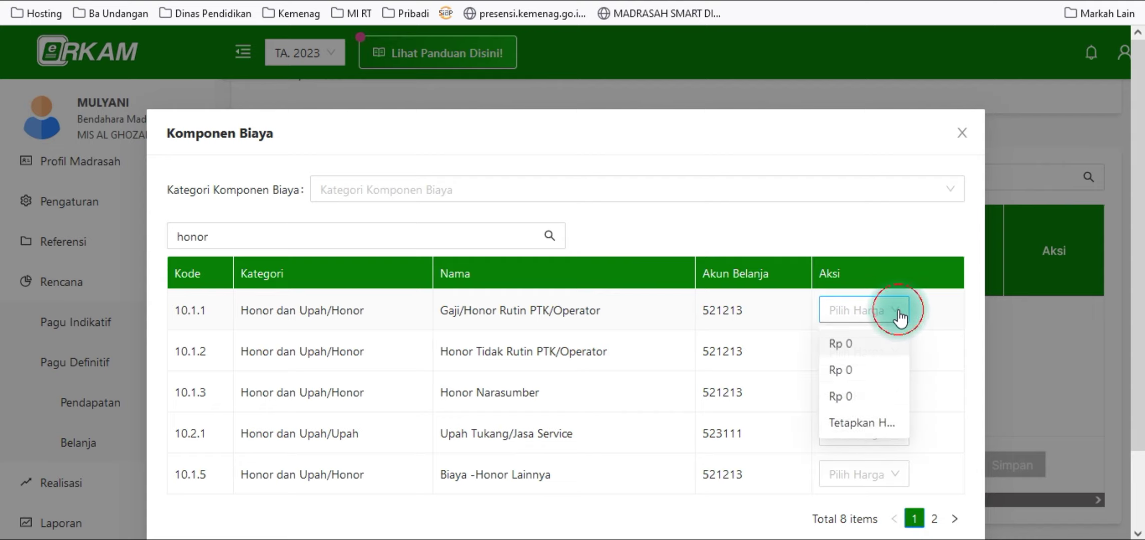
left_click(873, 421)
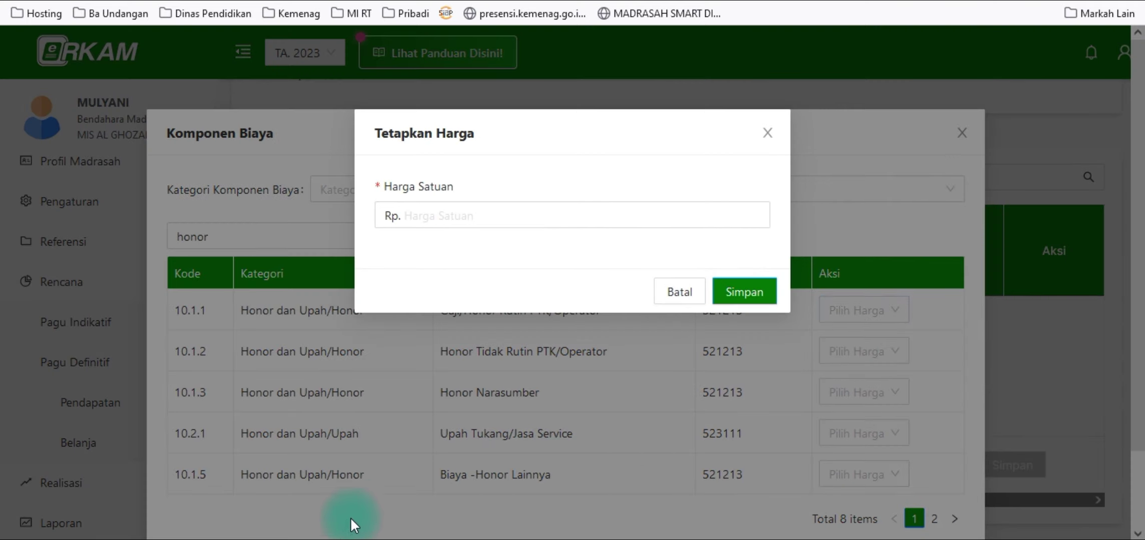
left_click(160, 539)
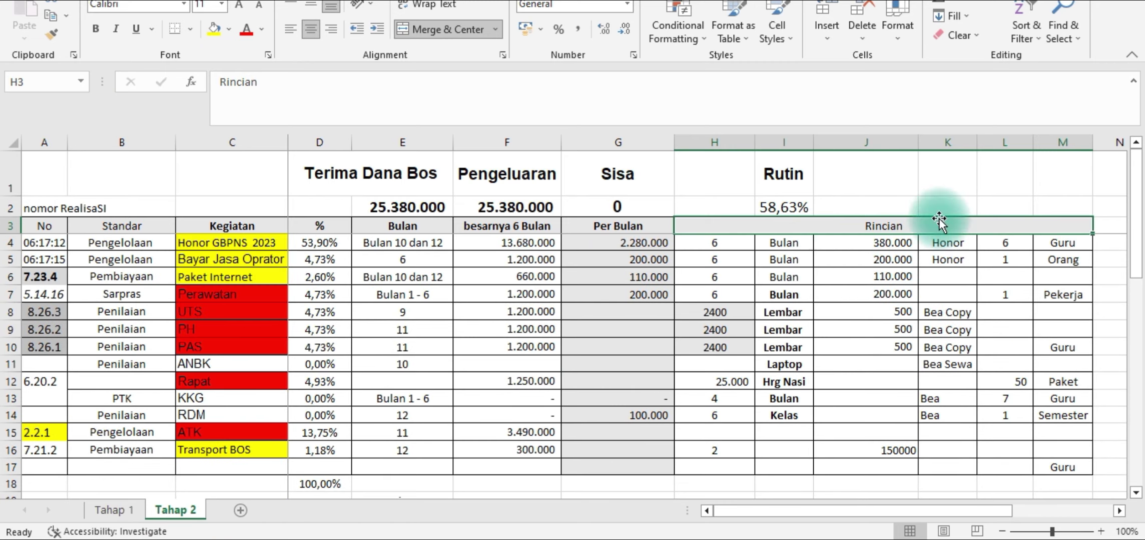
left_click(231, 539)
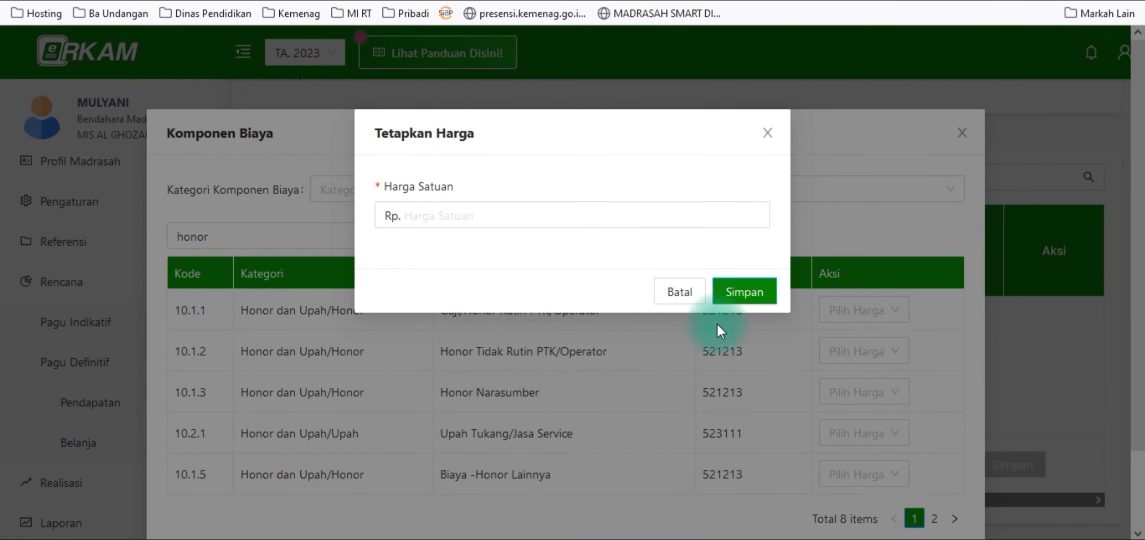
left_click(556, 215)
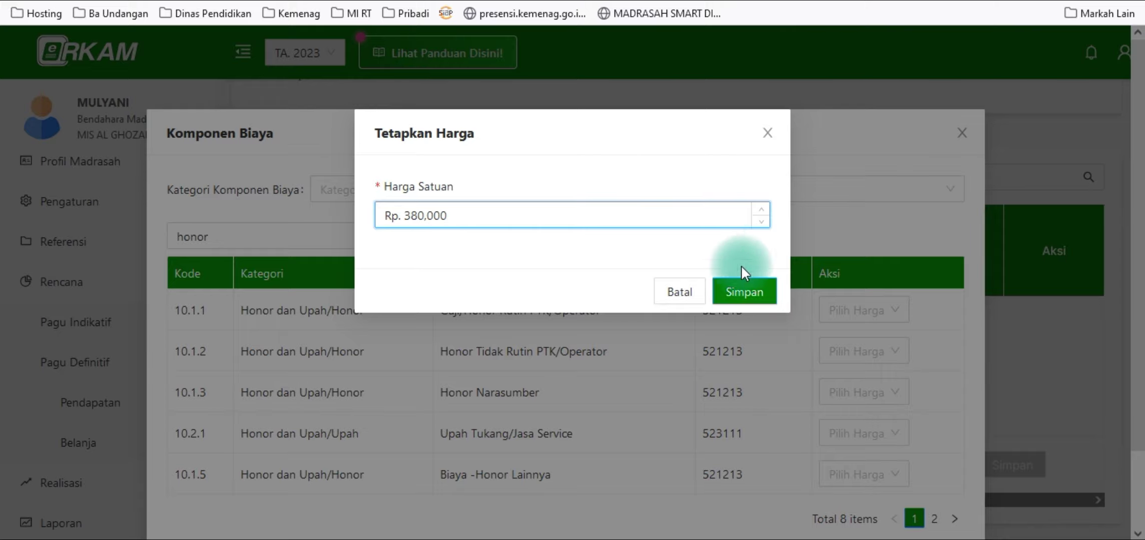
left_click(743, 290)
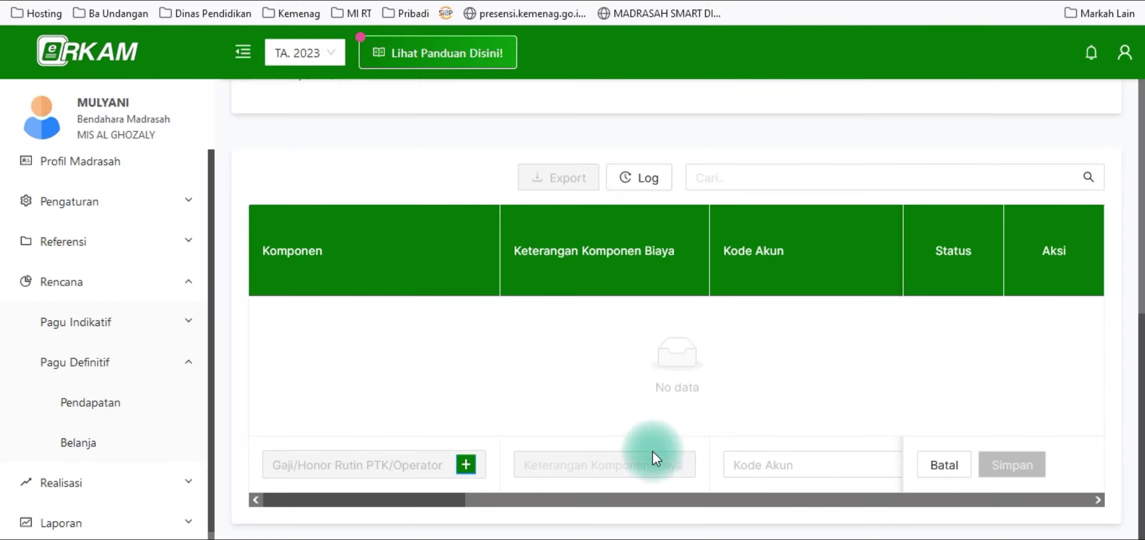
- Assign the account code 521213-Belanja Honor Output Kegiatan to the new component row
left_click_drag(453, 502, 503, 500)
left_click(626, 468)
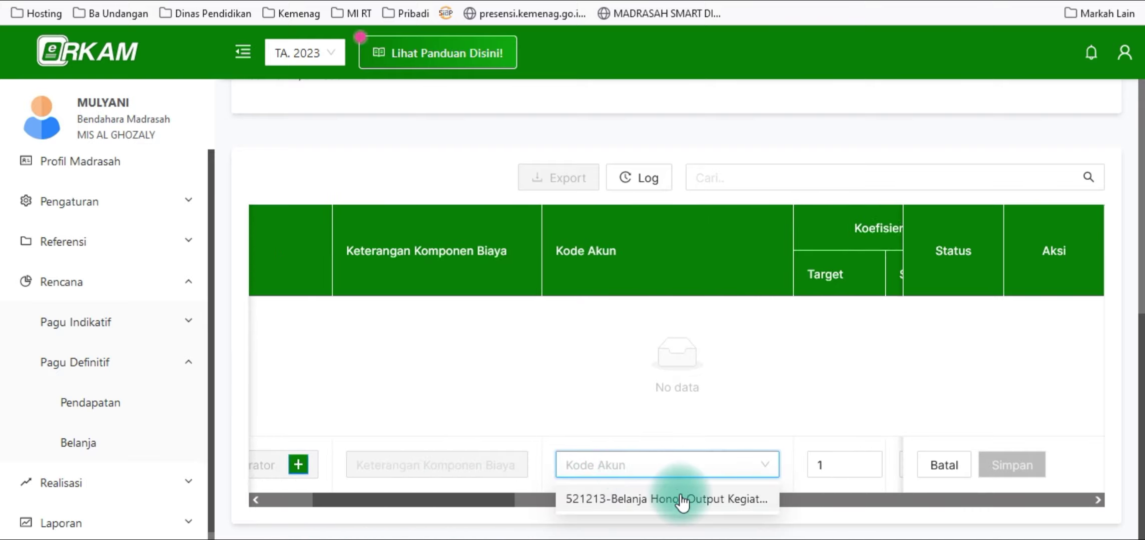
left_click(682, 499)
- Set Koefisien 1 of the honorarium row to 6 guru, checking the quantity in the Excel budget sheet
left_click_drag(481, 501, 567, 512)
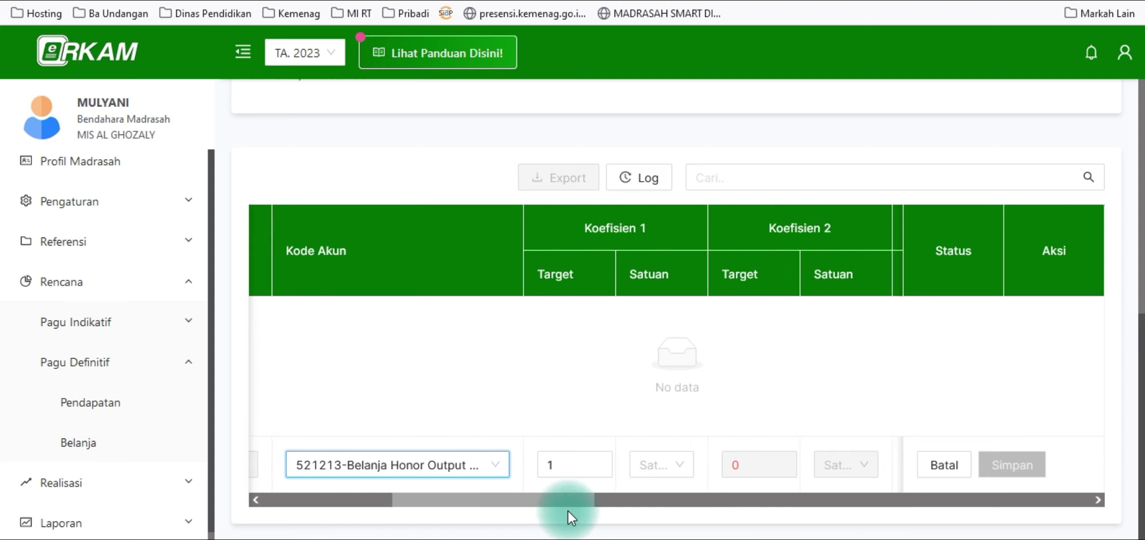
left_click(567, 461)
left_click(575, 463)
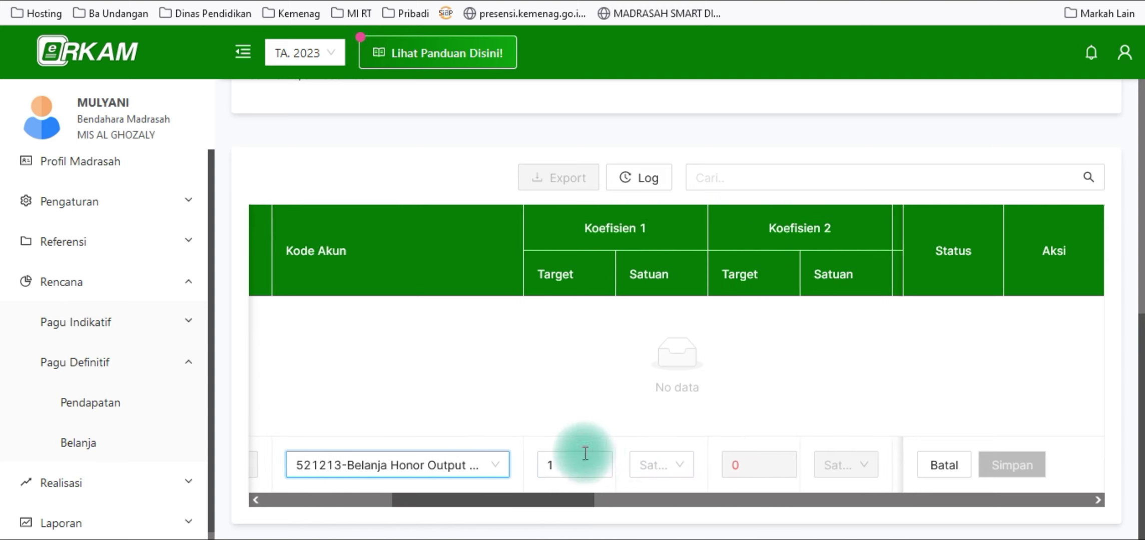
double_click(563, 467)
key("alt+Tab")
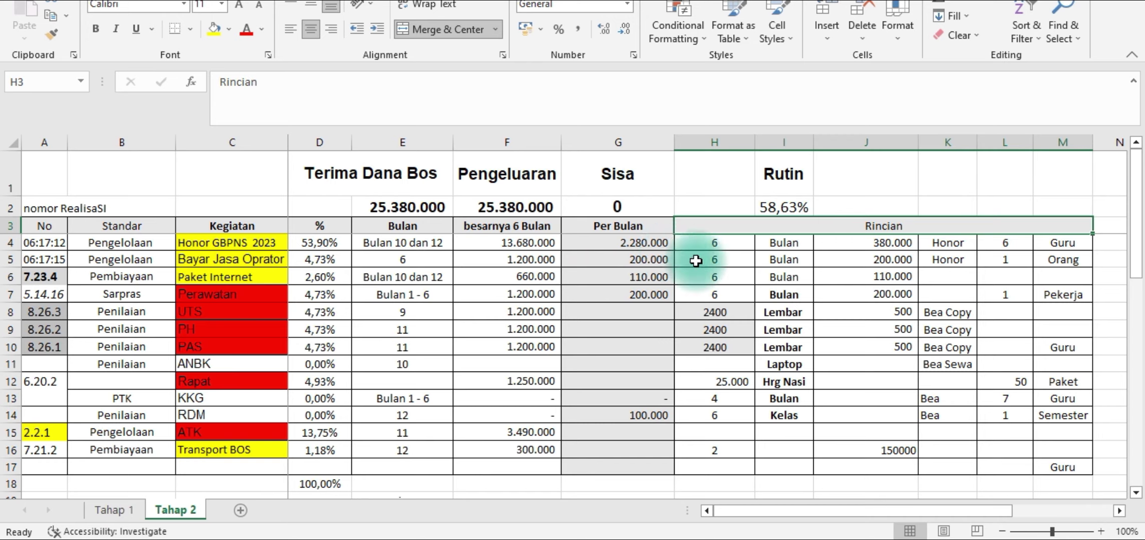
left_click(233, 539)
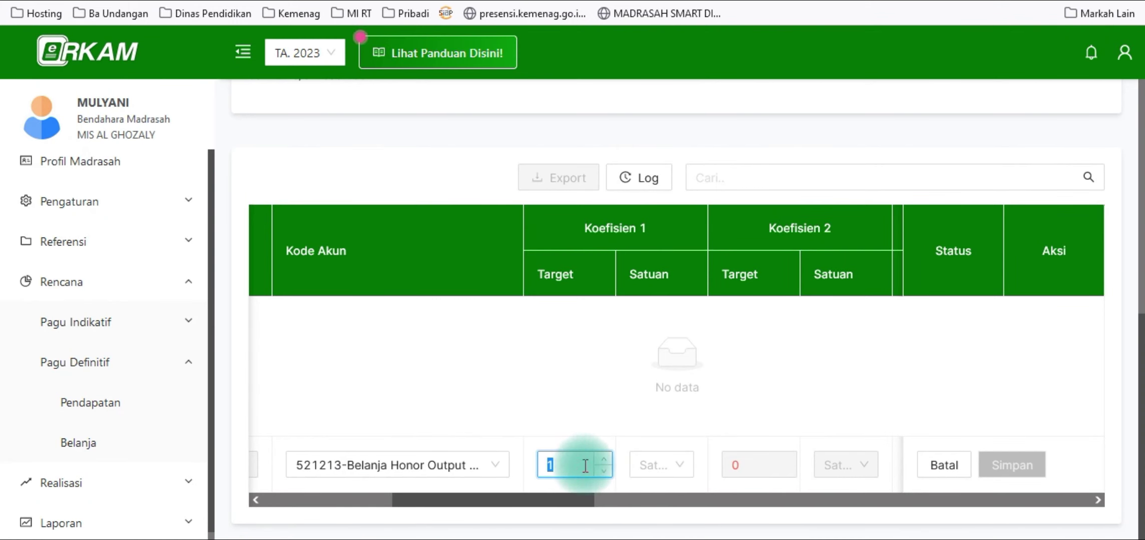
type("6")
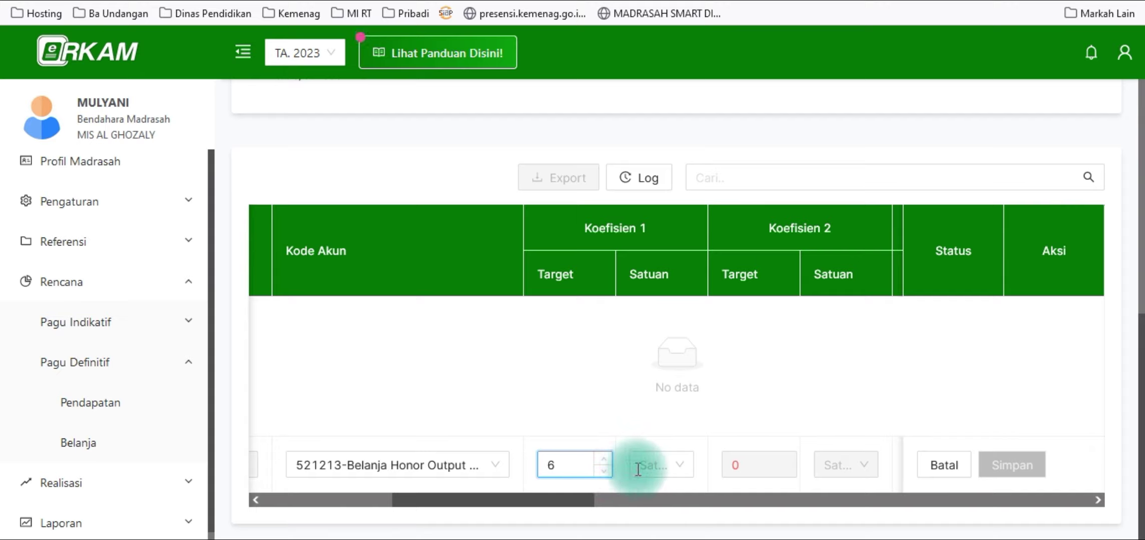
left_click(685, 467)
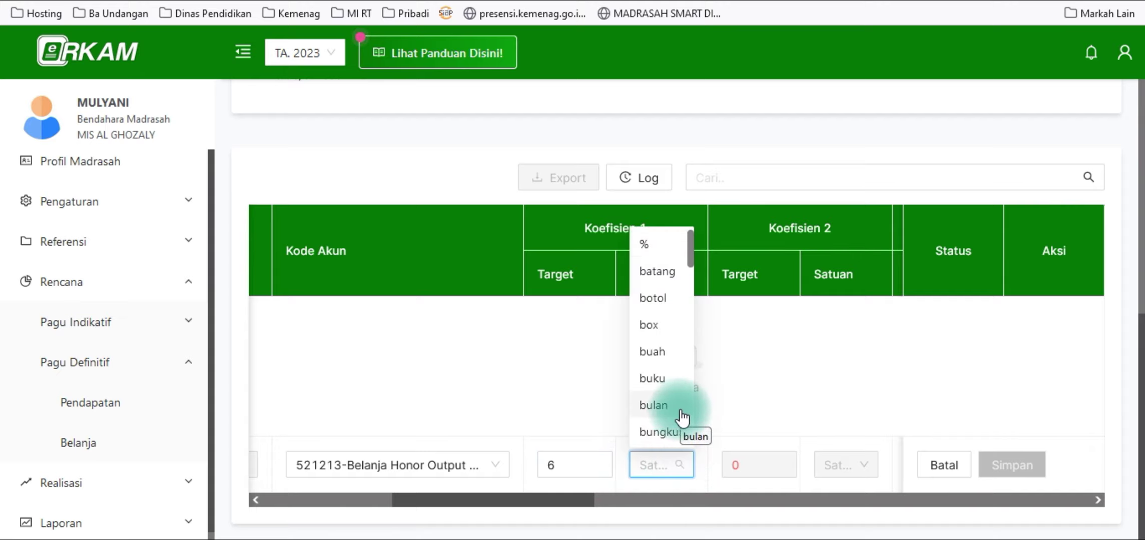
type("gu")
left_click(671, 432)
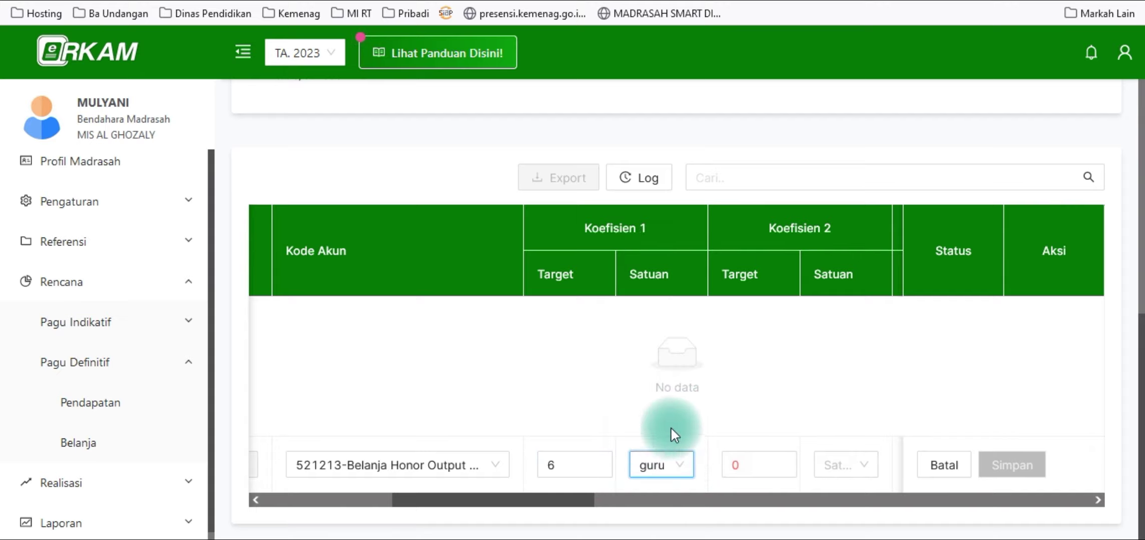
- Set Koefisien 2 of the row to a target of 6 with the unit bulan
double_click(758, 463)
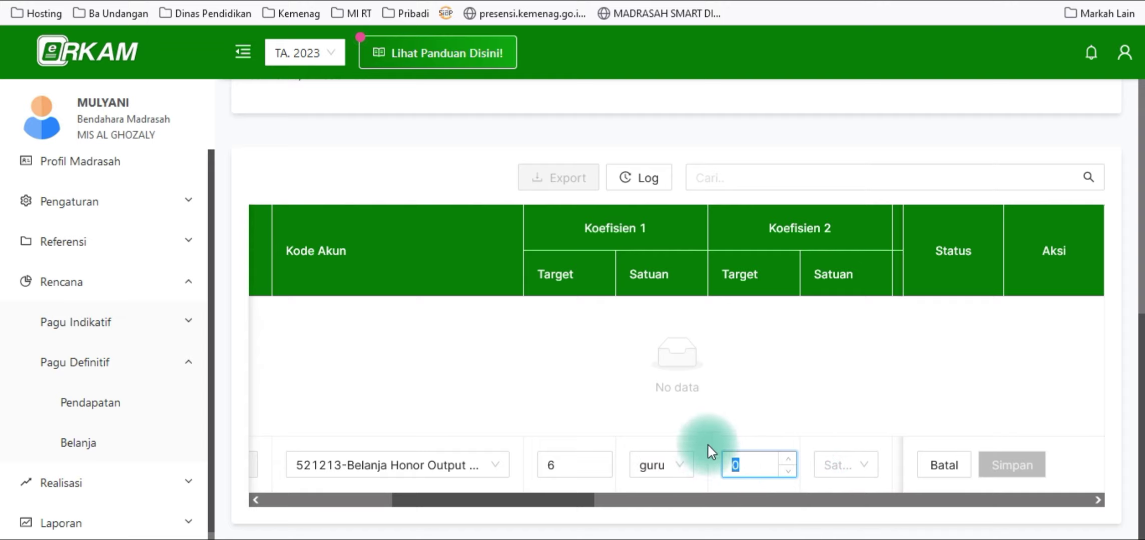
type("6")
left_click(861, 464)
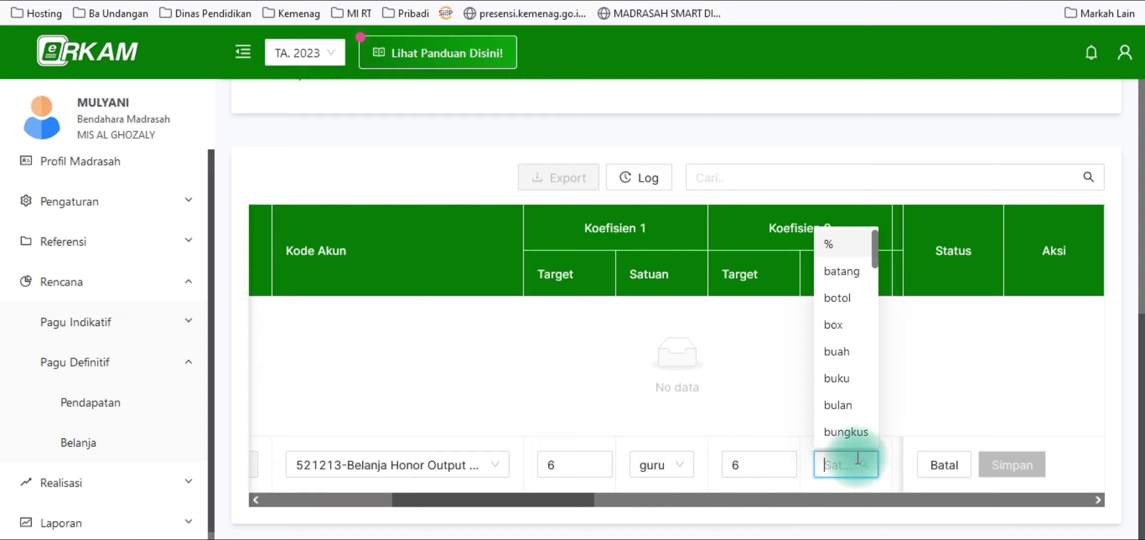
left_click(856, 408)
- Set Koefisien 3 of the row to a target of 1 and choose a unit starting with "pa"
left_click_drag(570, 498, 675, 512)
left_click(652, 460)
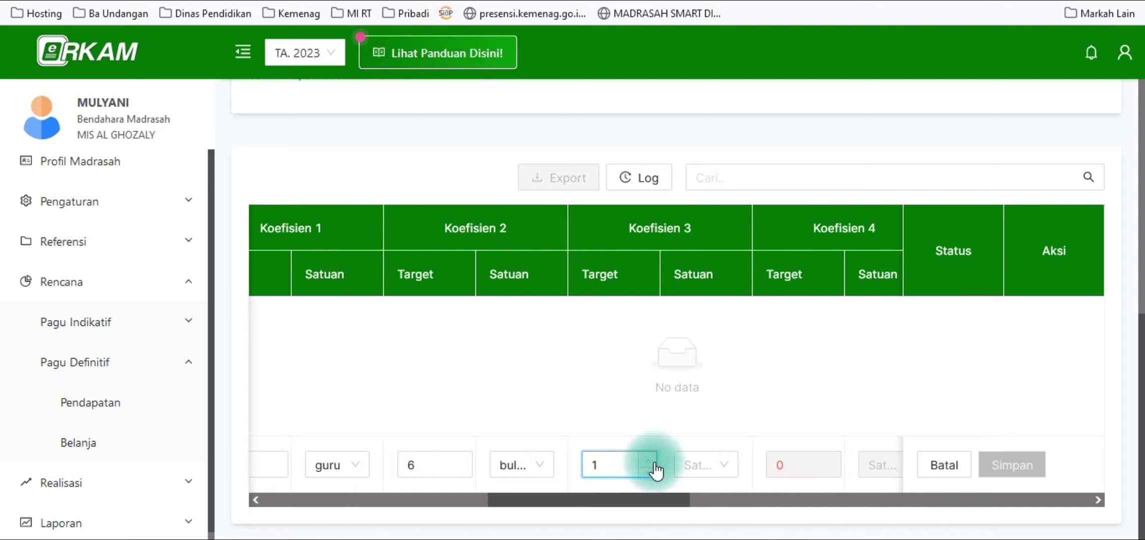
left_click(721, 465)
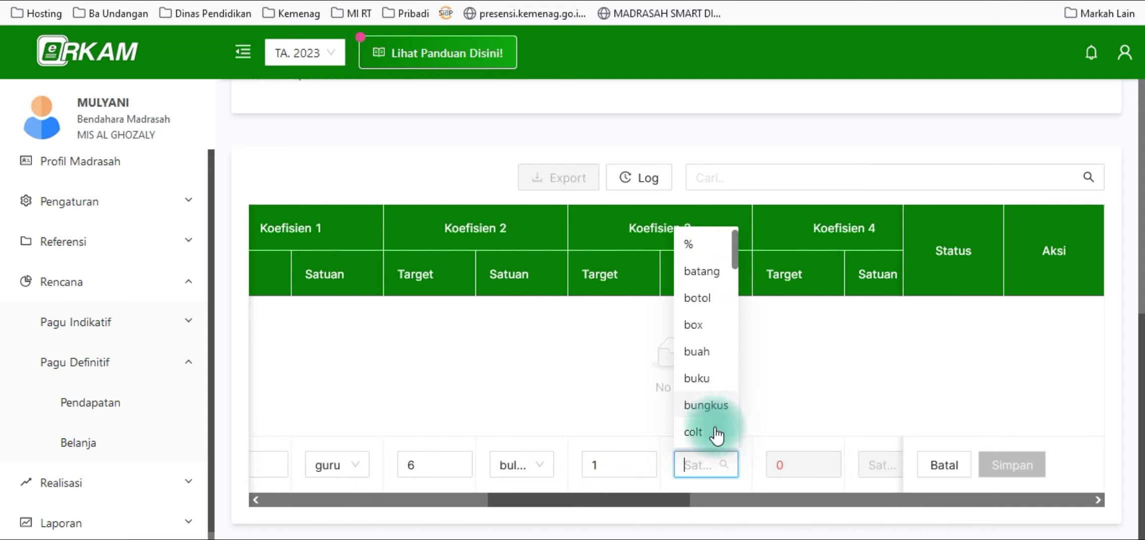
scroll(717, 433, "down", 10)
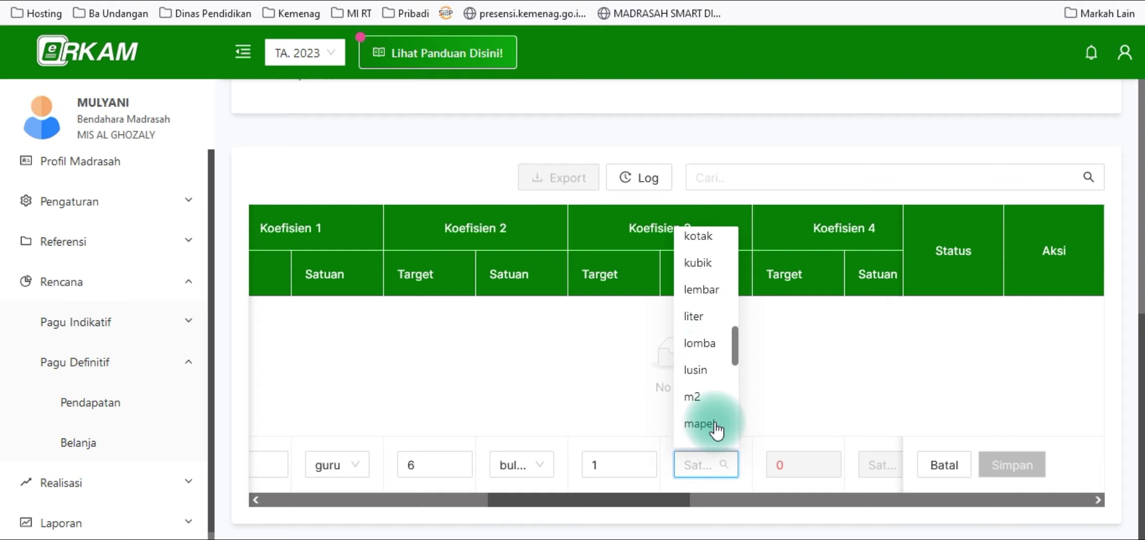
scroll(717, 429, "down", 3)
left_click(702, 430)
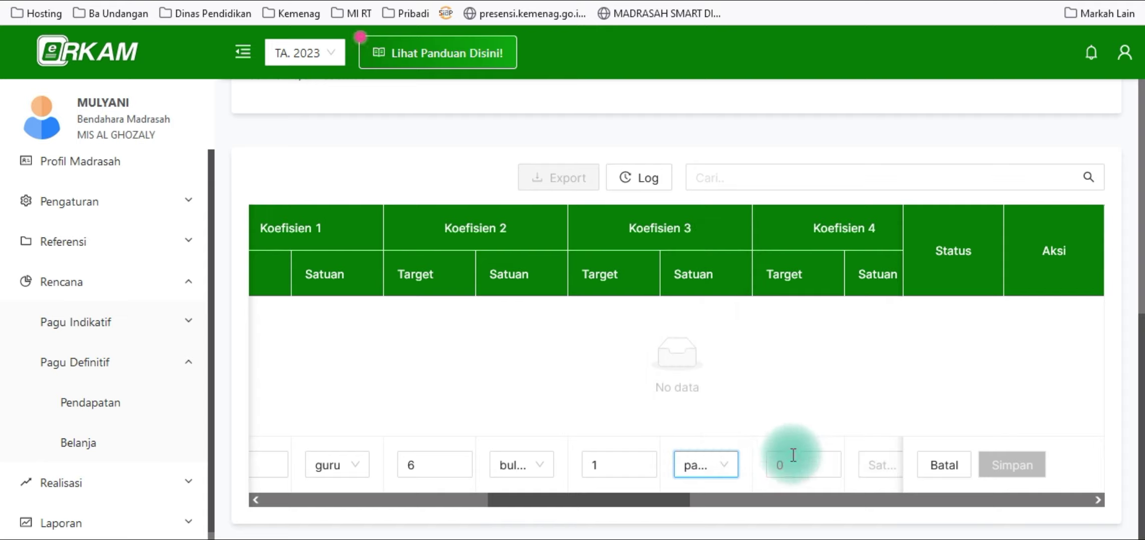
- Set Koefisien 4 of the row to a target of 1 with the unit "unit"
left_click(834, 459)
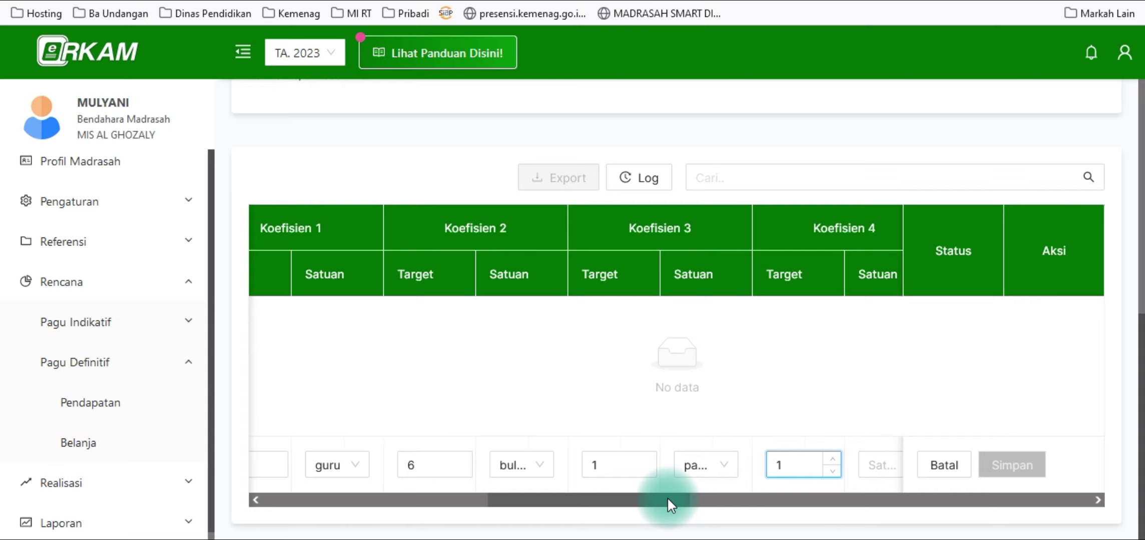
left_click_drag(667, 497, 725, 494)
left_click(700, 465)
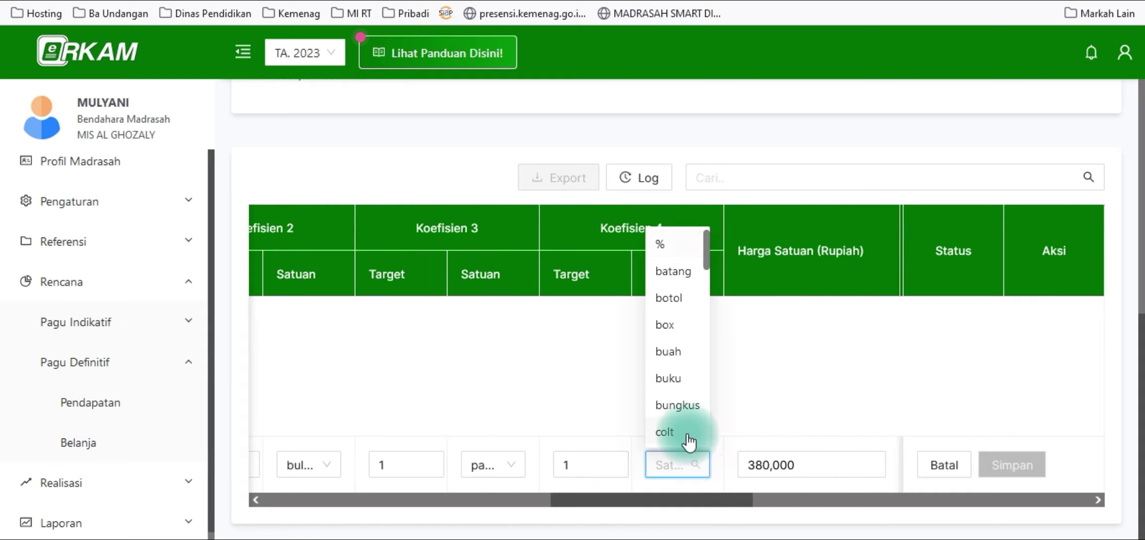
scroll(689, 415, "down", 10)
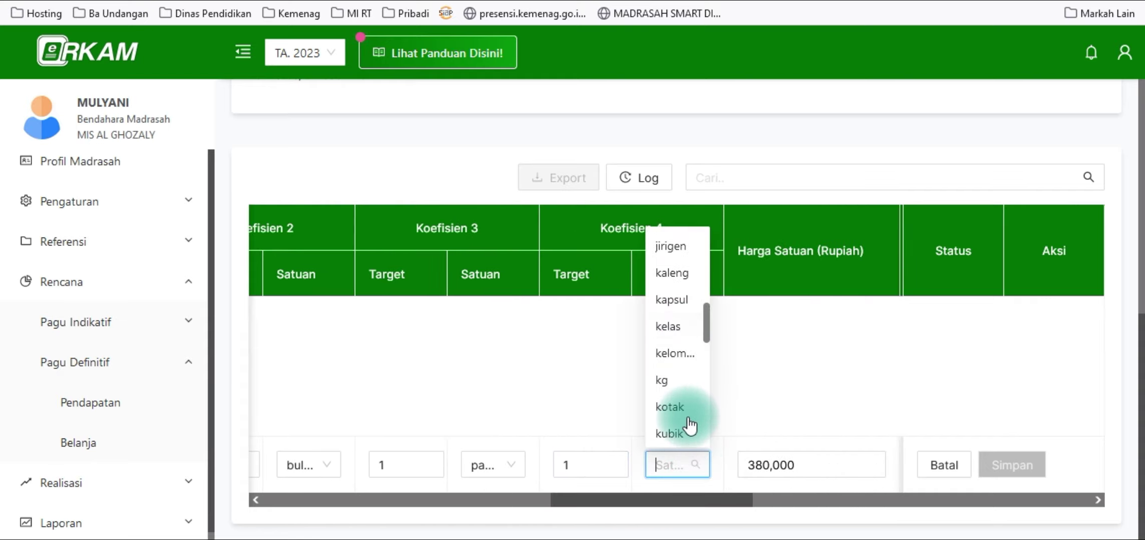
scroll(685, 436, "down", 8)
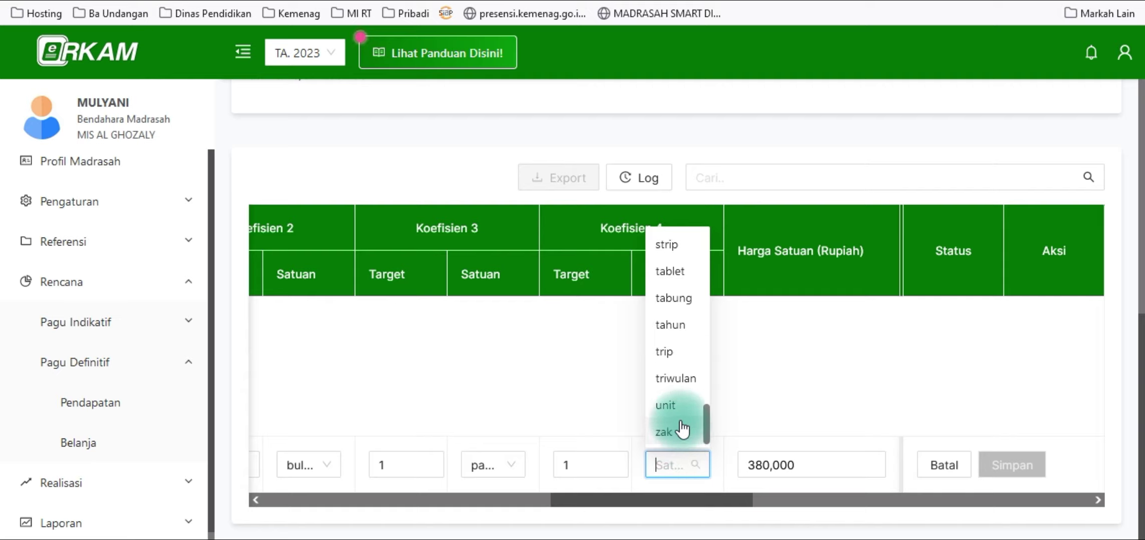
left_click(675, 407)
- Set the PPN of the honorarium row to Tidak ada PPN
left_click_drag(749, 489, 835, 509)
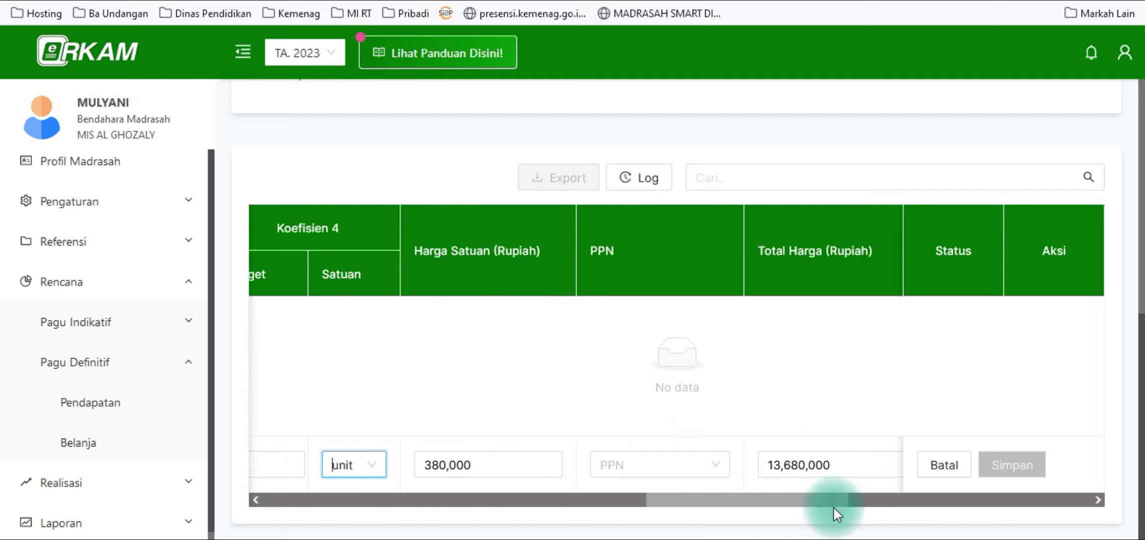
left_click(719, 469)
left_click(653, 381)
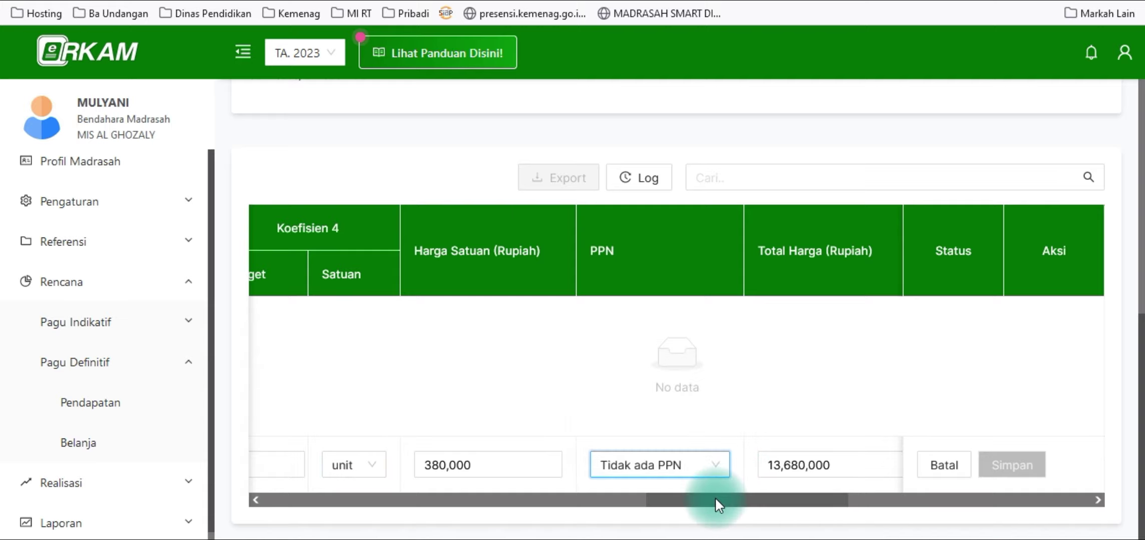
- Compare the row's Total Harga with the six-month Honor GBPNS 2023 amount in the Excel budget sheet
left_click_drag(714, 497, 818, 506)
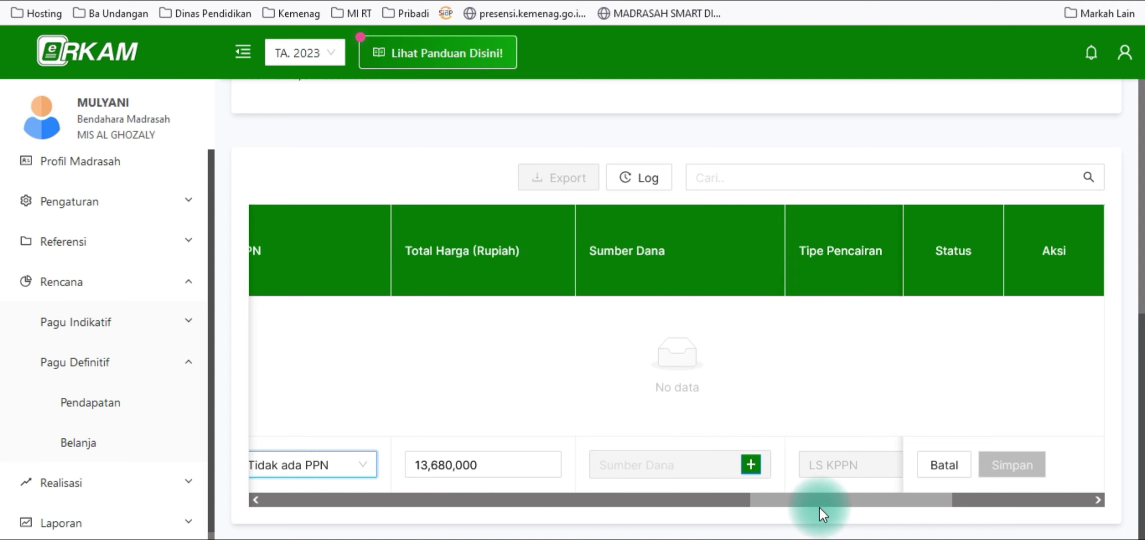
left_click(511, 468)
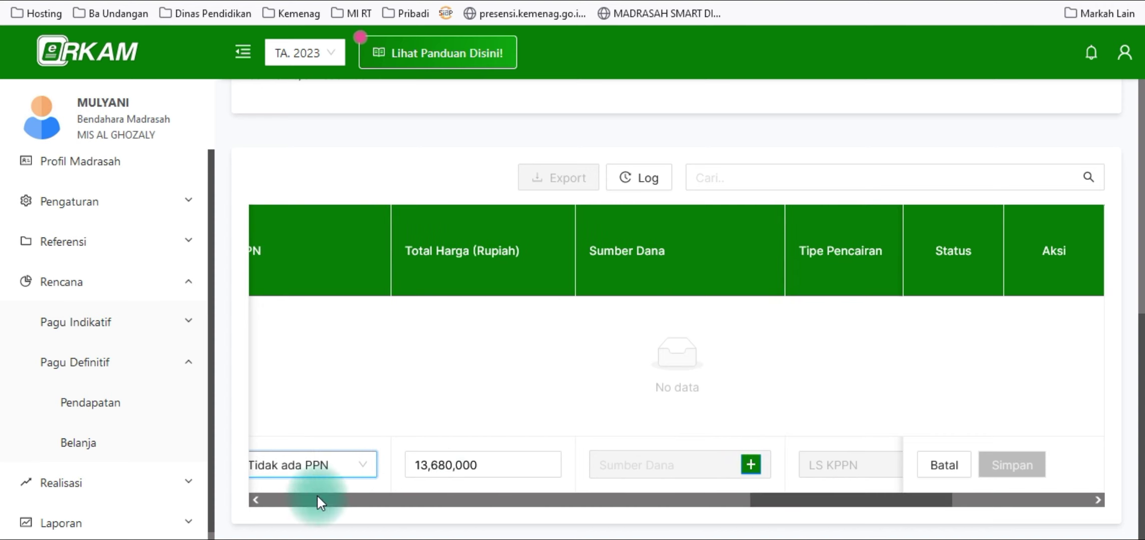
key("alt+Tab")
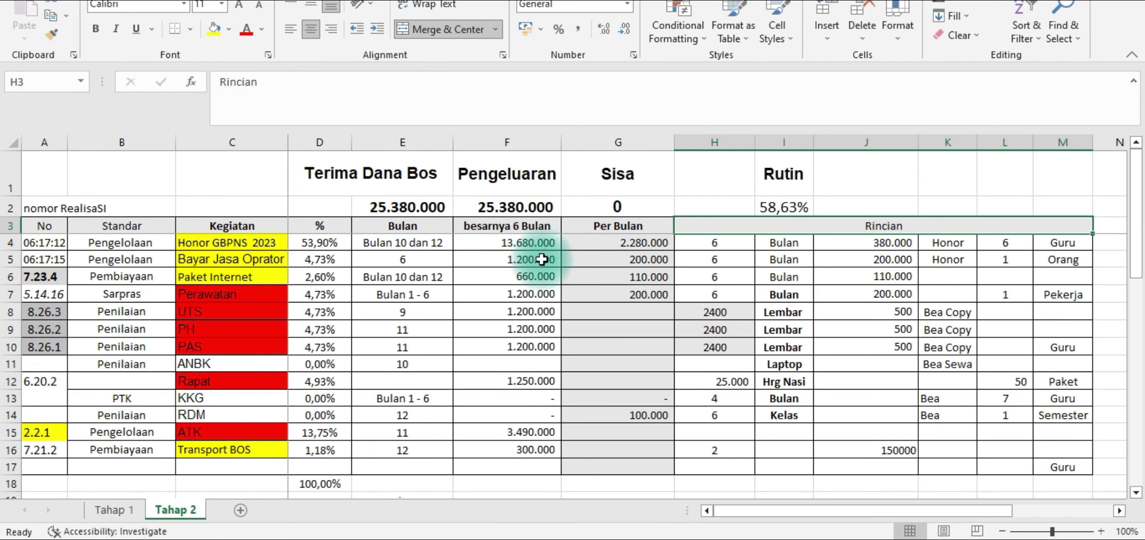
left_click(532, 244)
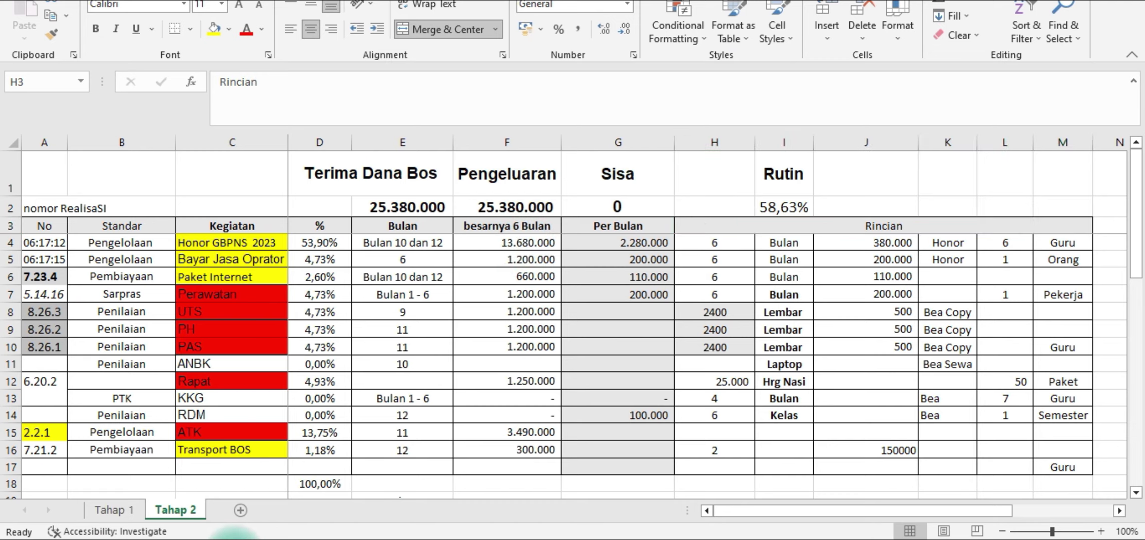
key("alt+Tab")
- Add APBN - BOS Tahap 1 as the row's Sumber Dana with an allocated quantity of 36 and save it
left_click(751, 464)
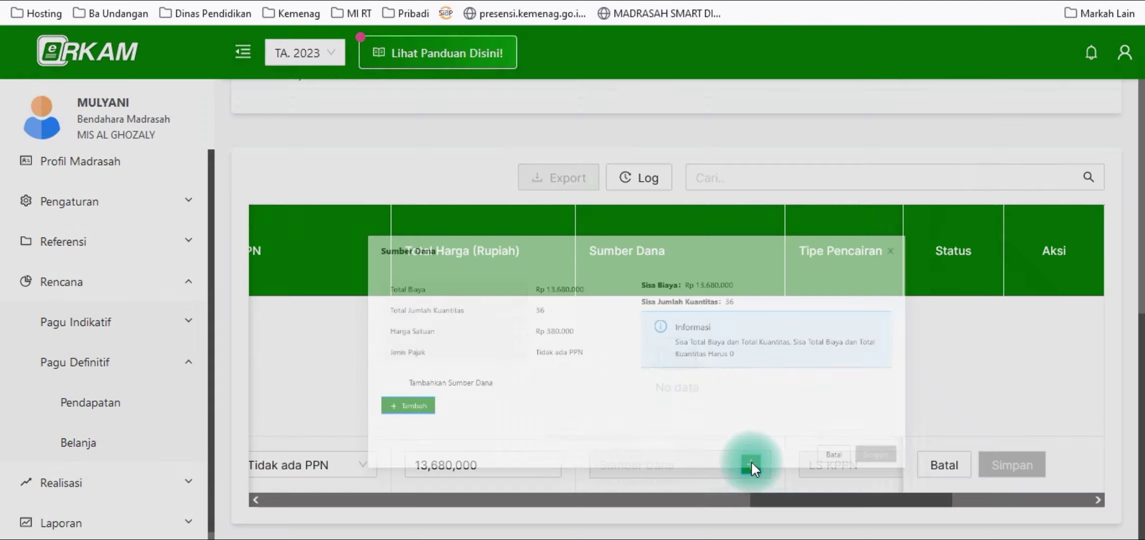
left_click(243, 375)
left_click(247, 400)
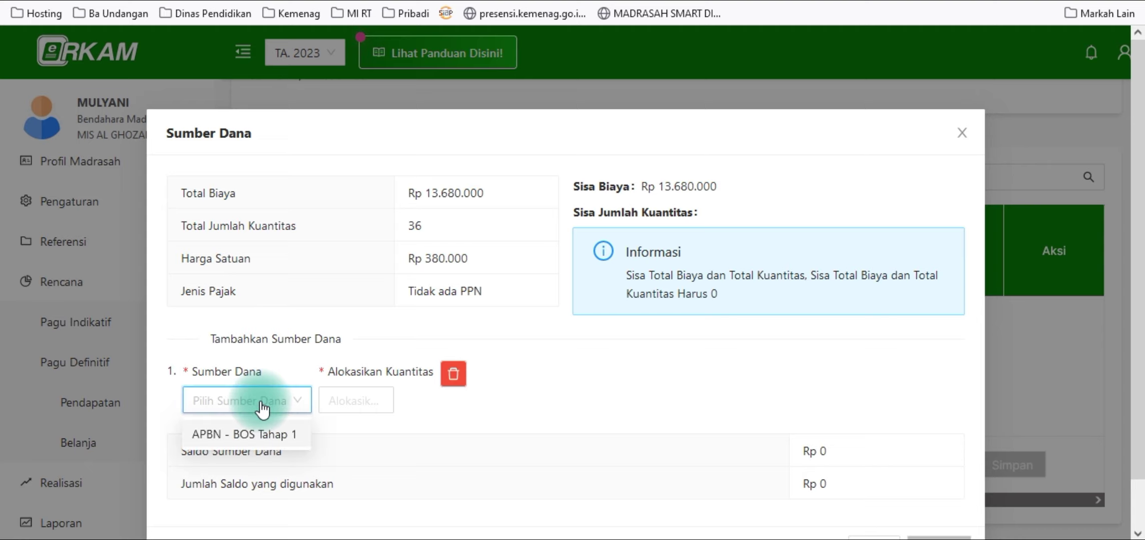
left_click(258, 435)
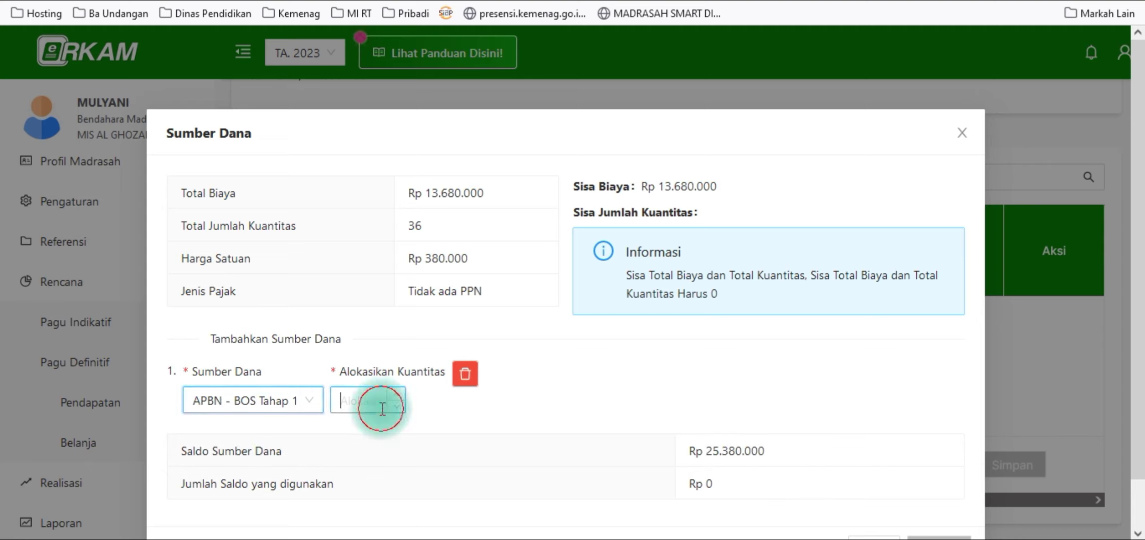
type("36")
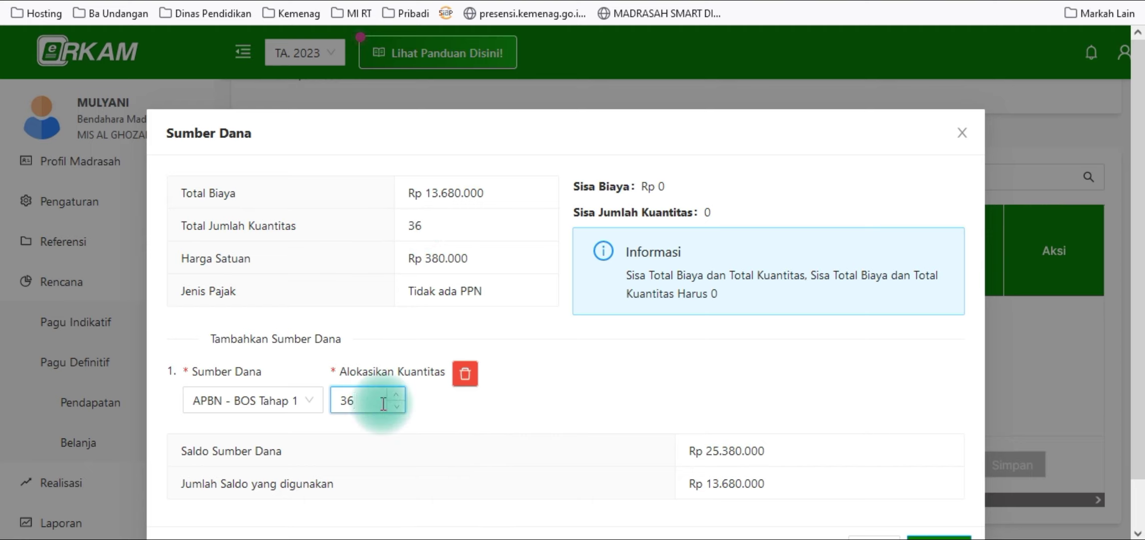
key("BackSpace")
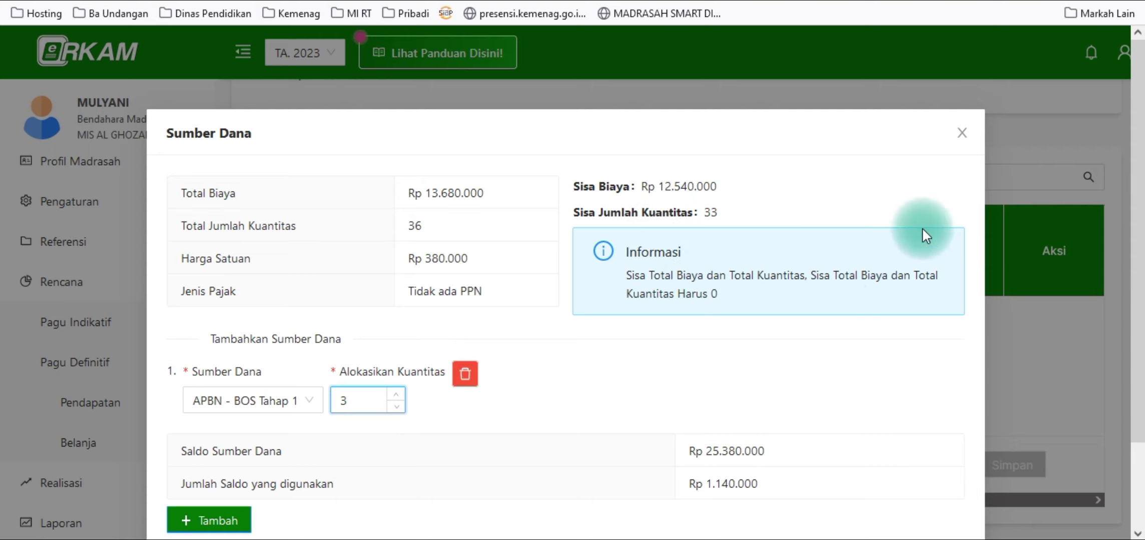
type("6")
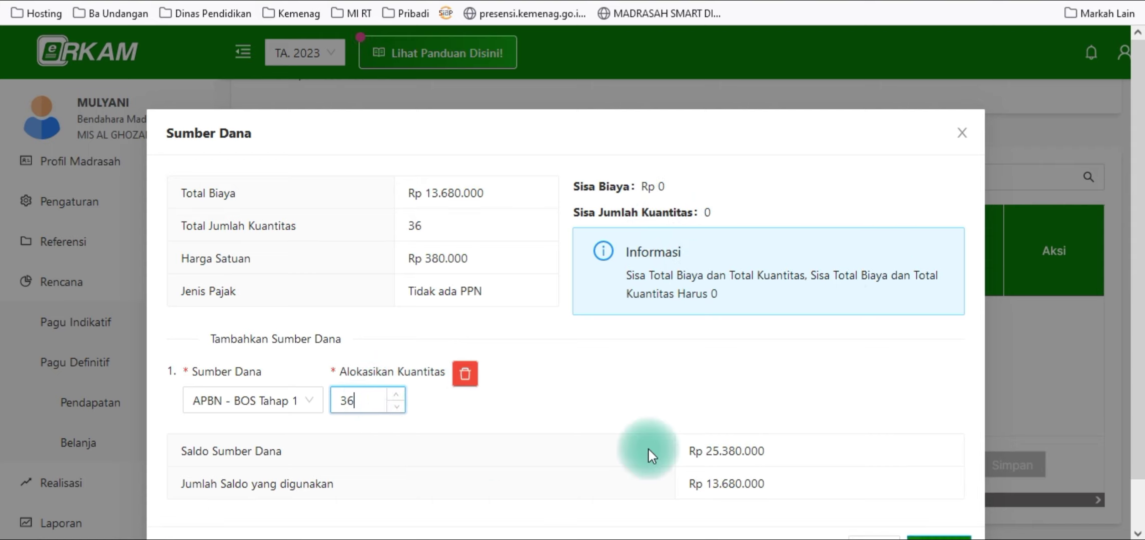
scroll(648, 448, "down", 2)
left_click(925, 498)
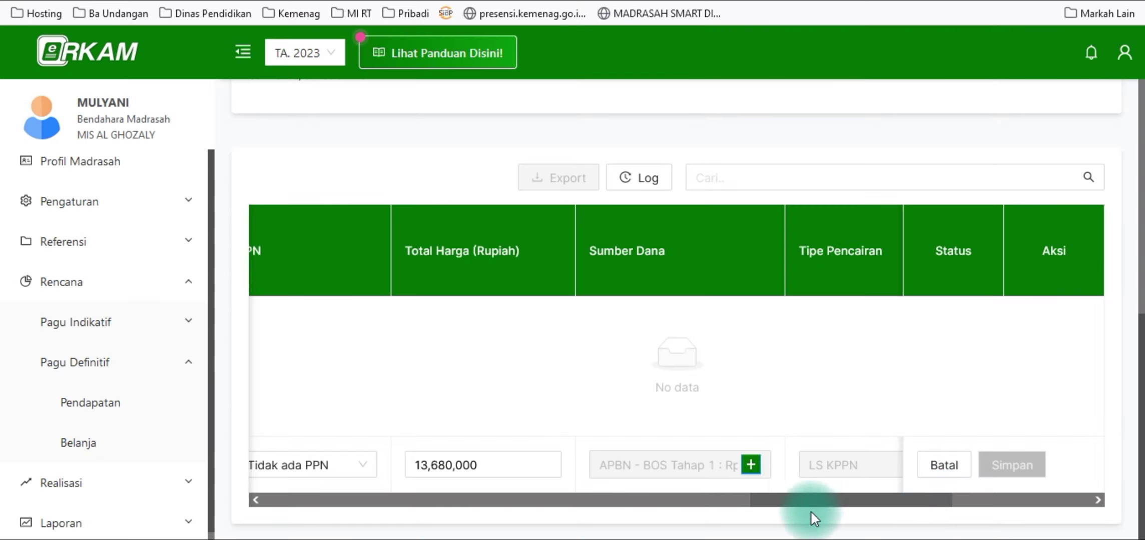
- Fill in the row's monthly cash budget (AKB) with 6 for each month from Januari to Juni and save it
left_click_drag(810, 503, 915, 501)
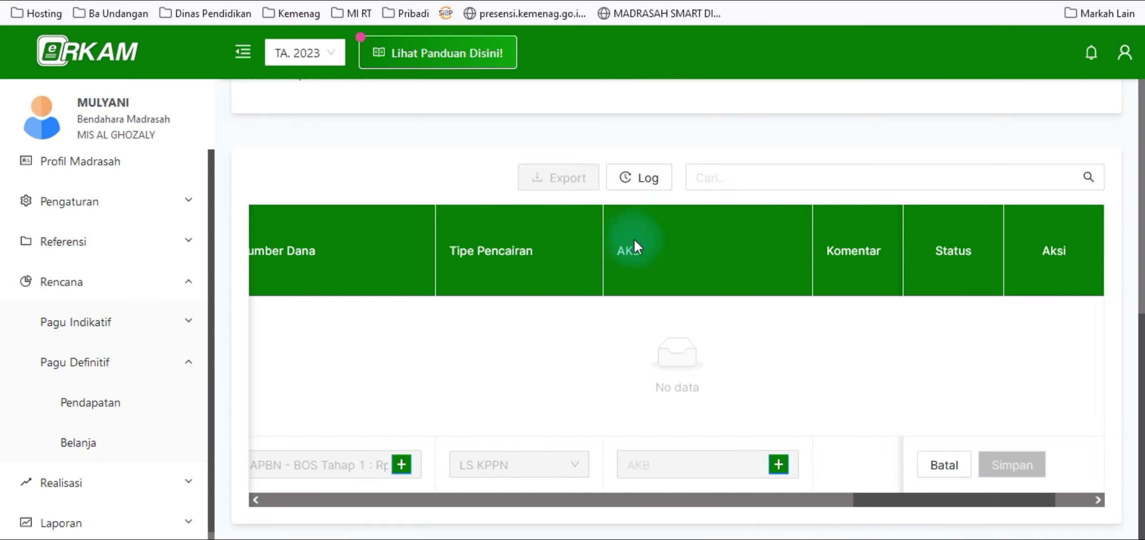
left_click(779, 465)
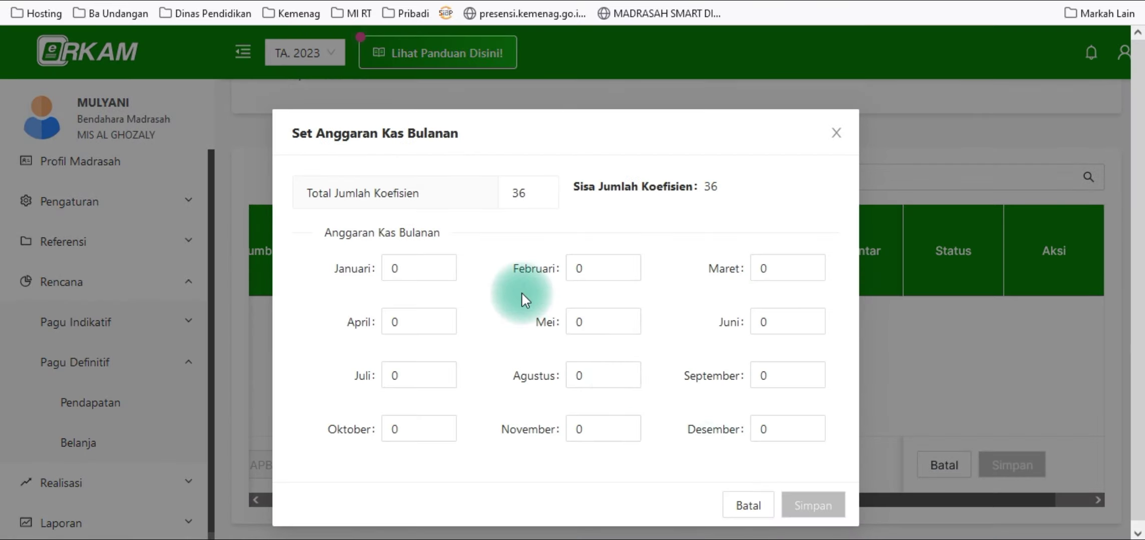
left_click_drag(422, 268, 345, 271)
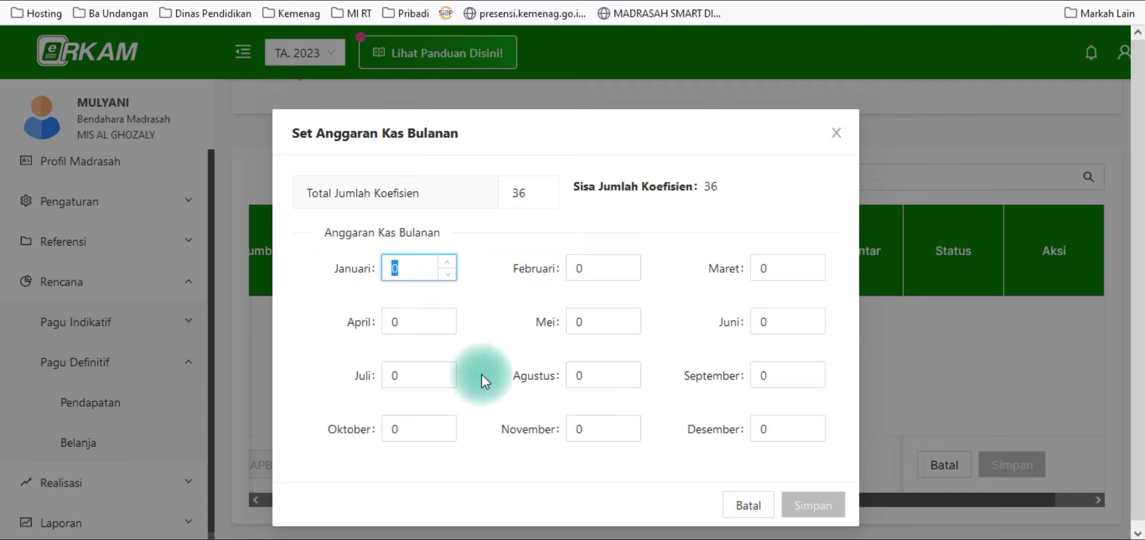
type("6")
left_click(597, 266)
left_click(787, 264)
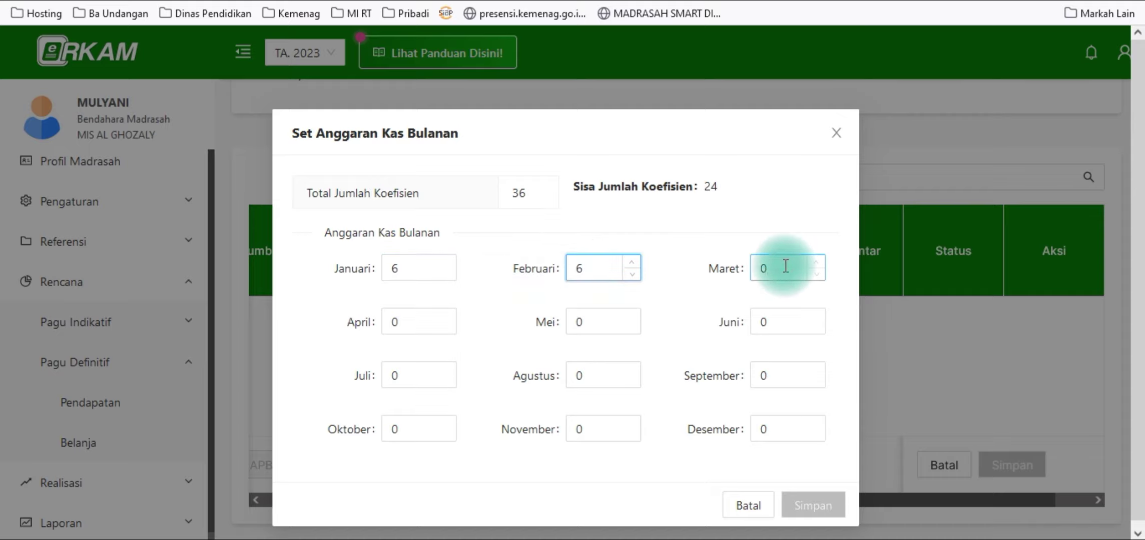
type("6")
left_click(408, 322)
type("6")
left_click(595, 323)
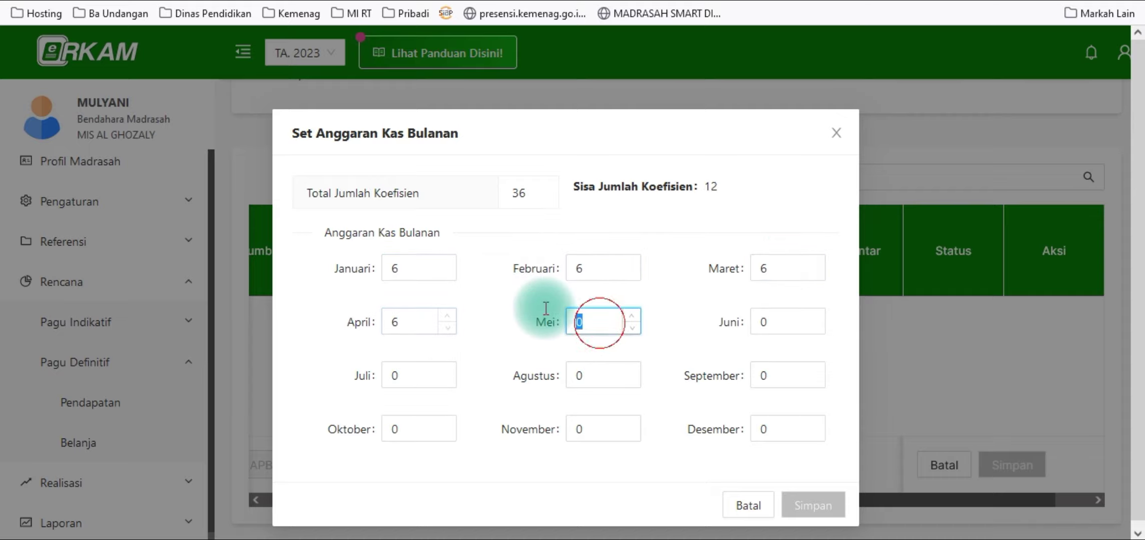
type("6")
left_click(780, 320)
type("6")
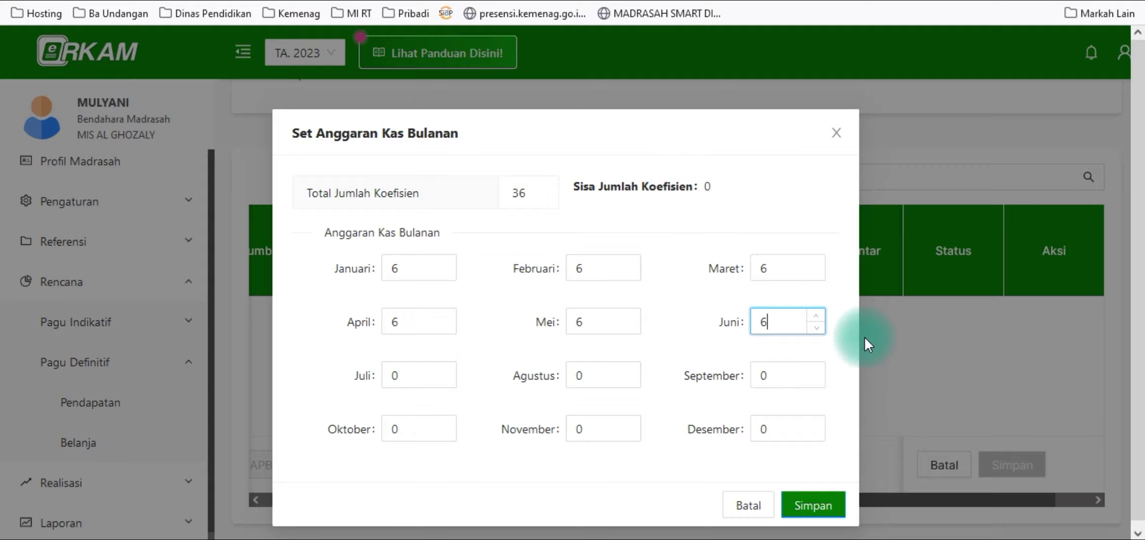
left_click(824, 508)
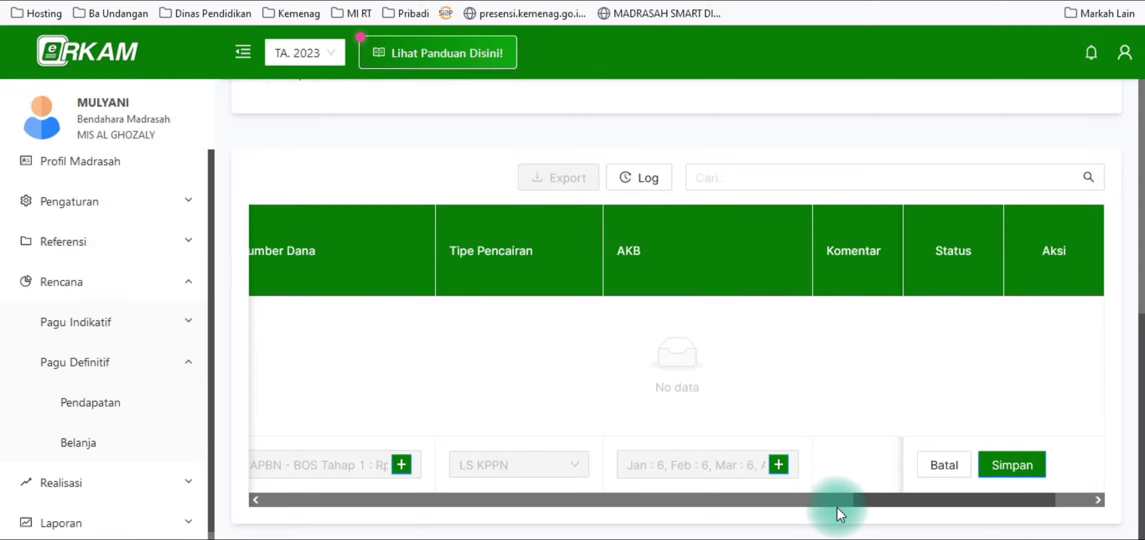
- Save the completed honorarium row and return to the Belanja list of the Pagu Definitif
scroll(1004, 494, "right", 3)
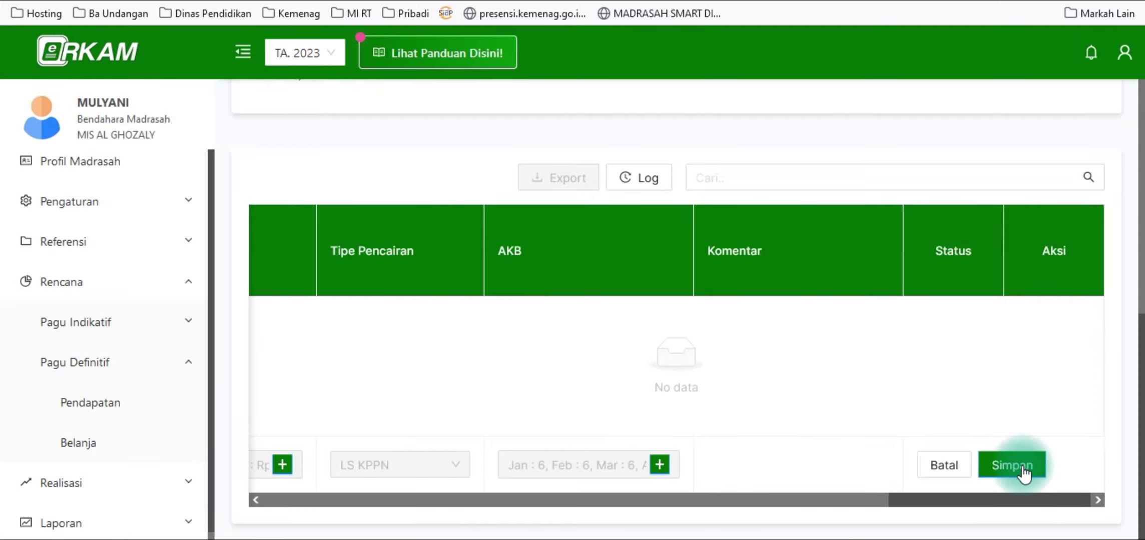
left_click(1016, 466)
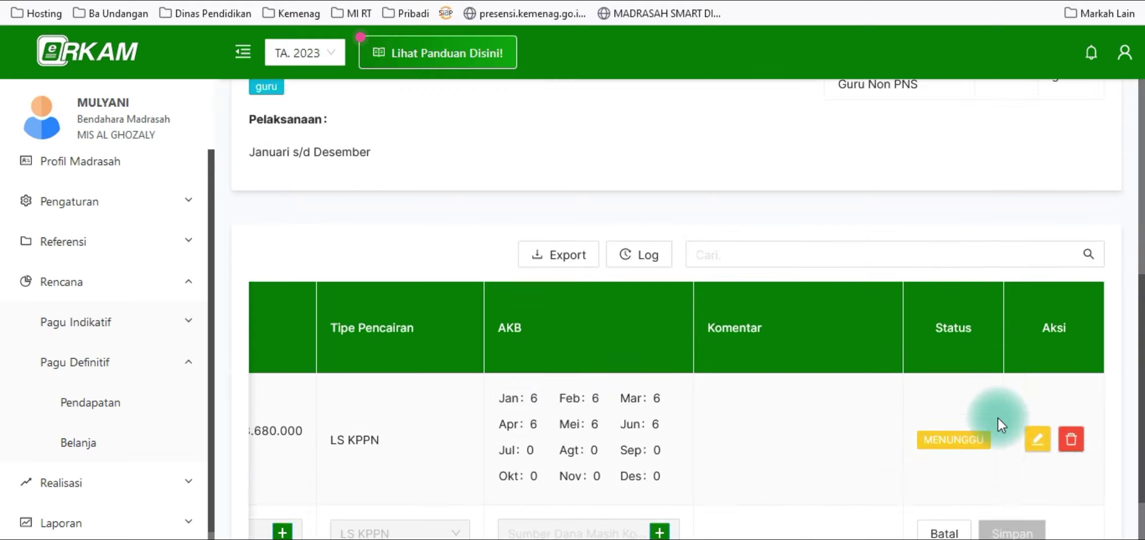
scroll(995, 423, "down", 1)
left_click_drag(953, 500, 351, 500)
scroll(230, 496, "up", 5)
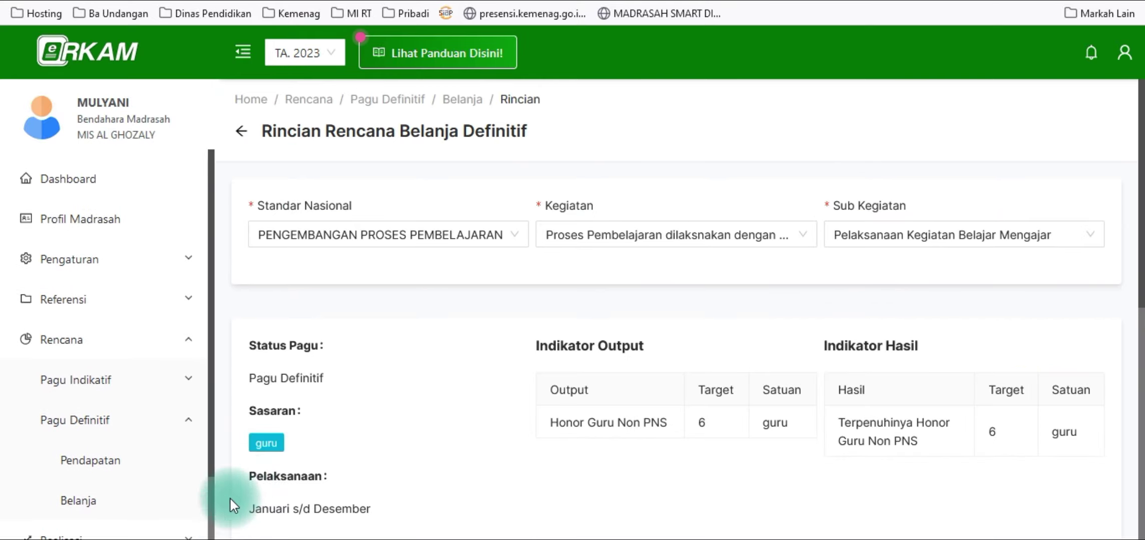
left_click(240, 132)
- Open the detail page of the Pelaksanaan Kegiatan Belajar Mengajar Digital Madrasah activity with output Pembelian Pulsa / Paket Internet
scroll(937, 338, "down", 5)
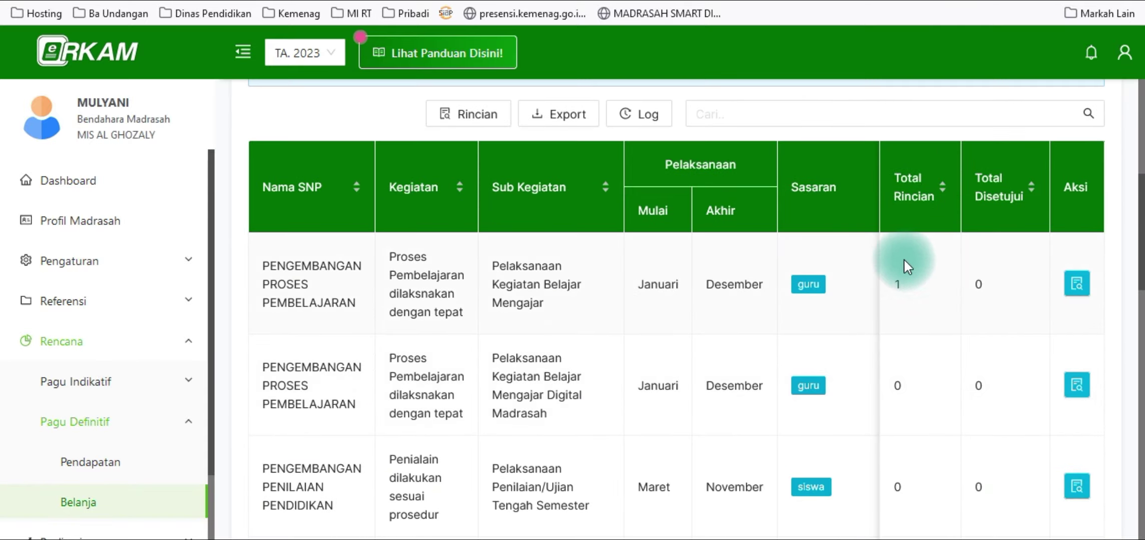
scroll(890, 293, "down", 7)
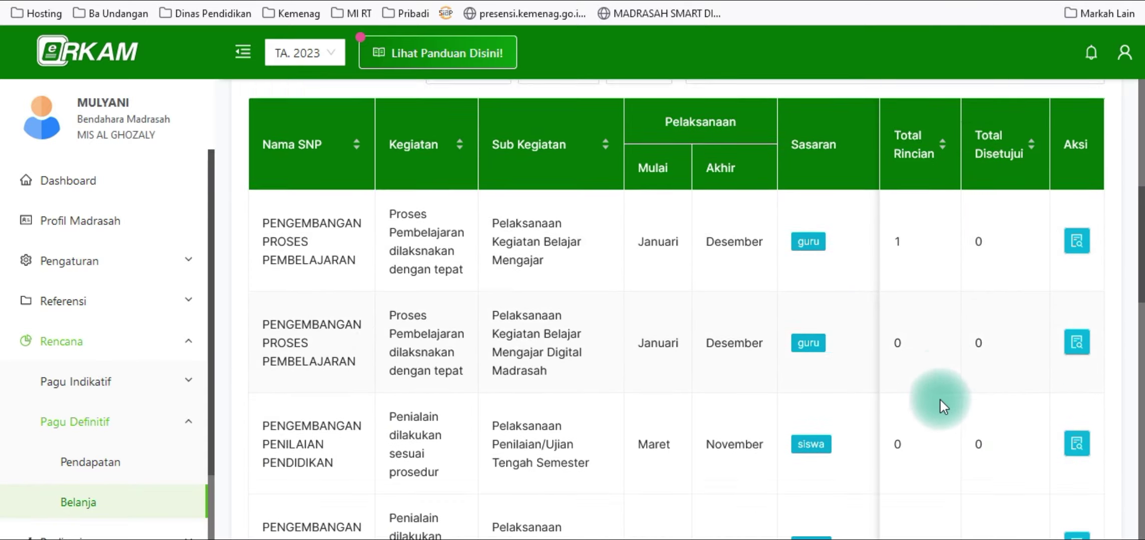
scroll(915, 358, "up", 5)
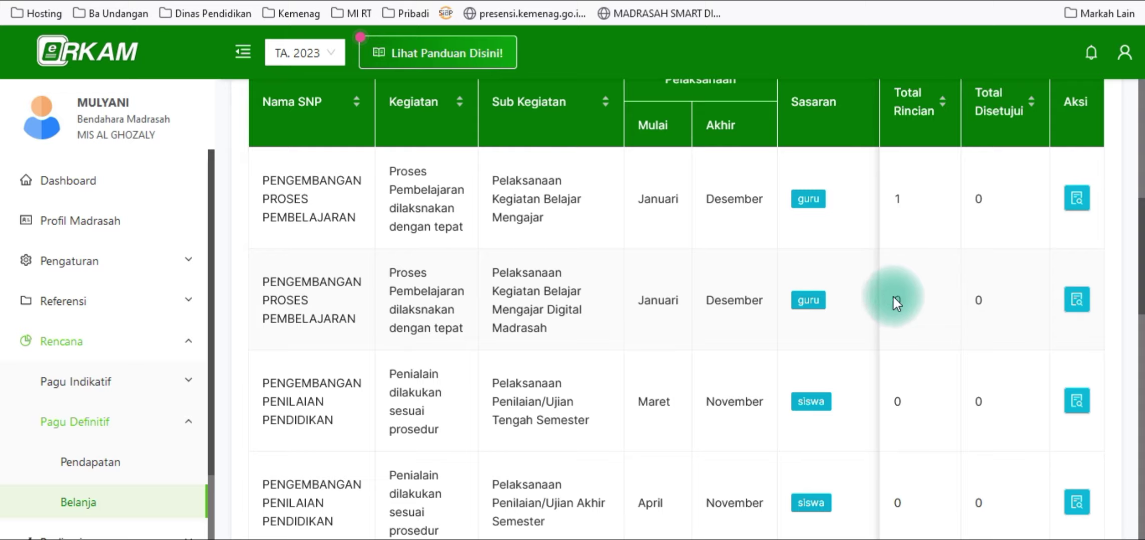
scroll(892, 295, "down", 3)
scroll(899, 316, "up", 3)
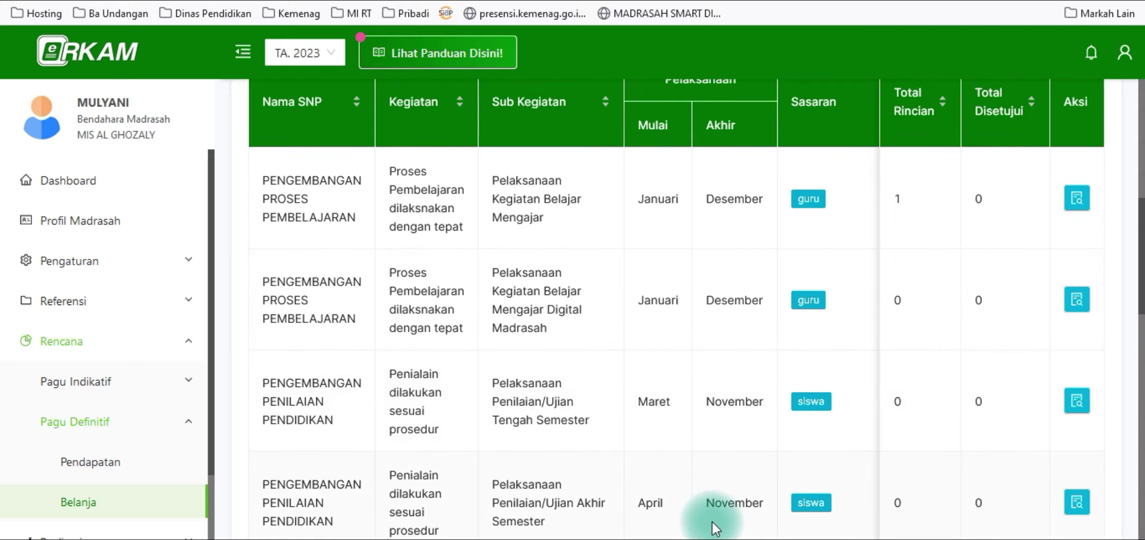
scroll(728, 526, "down", 10)
left_click_drag(746, 445, 850, 422)
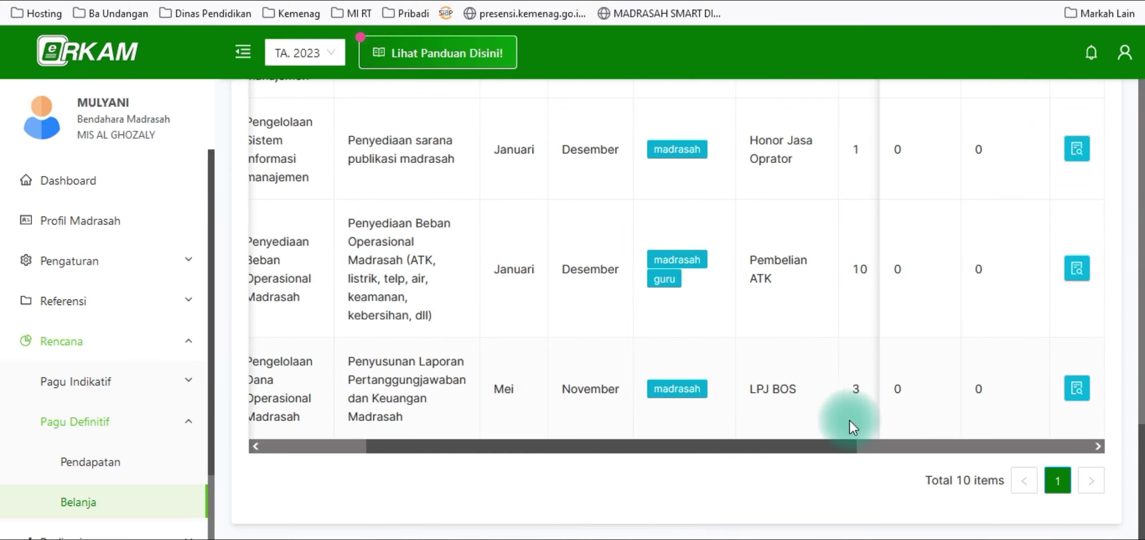
scroll(748, 400, "up", 10)
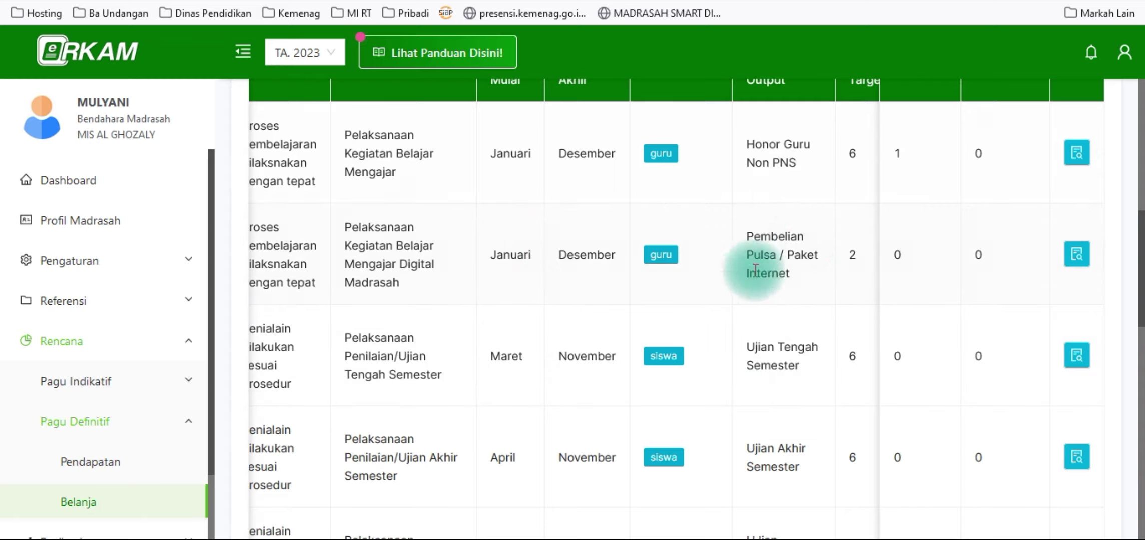
left_click(1077, 255)
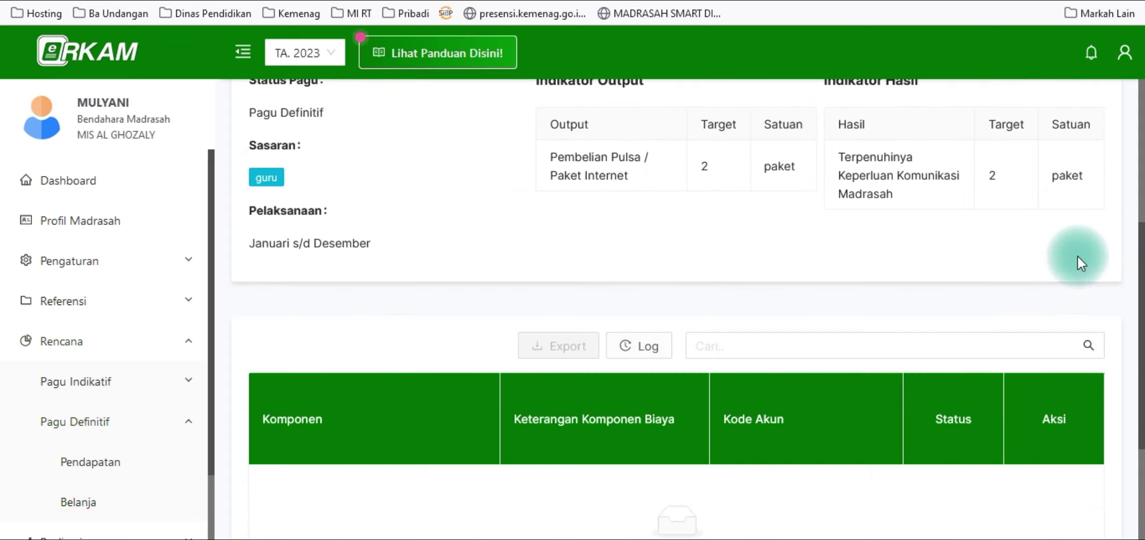
- Open the cost component selection for the new row and search it for "pulsa"
scroll(580, 377, "down", 3)
left_click(464, 473)
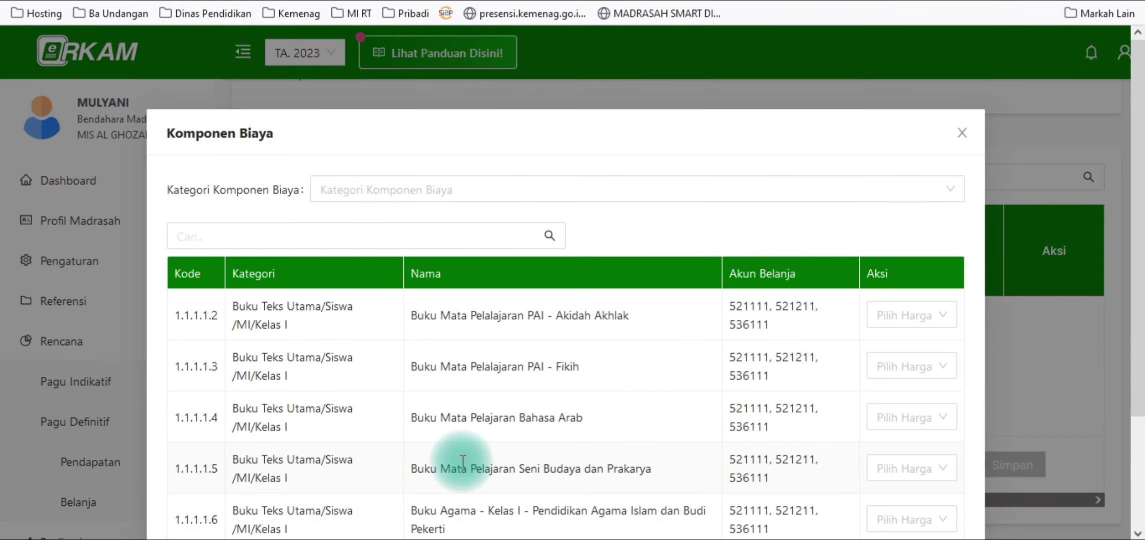
left_click(379, 233)
type("pulsa")
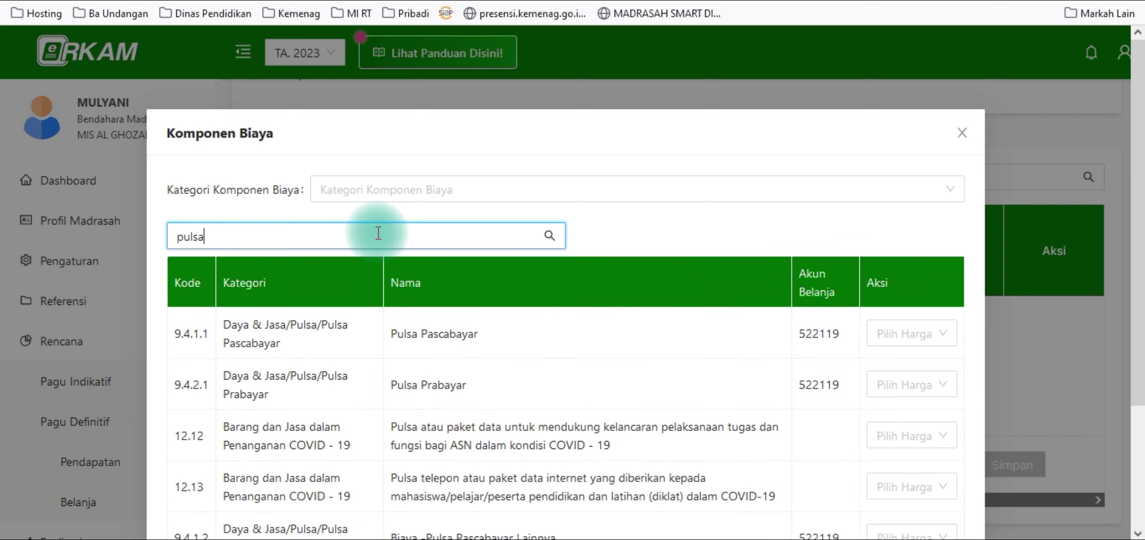
- Check the Paket Internet price in the Excel budget sheet and choose Pulsa Pascabayar with a custom unit price of Rp 110.000
left_click(330, 334)
left_click(935, 333)
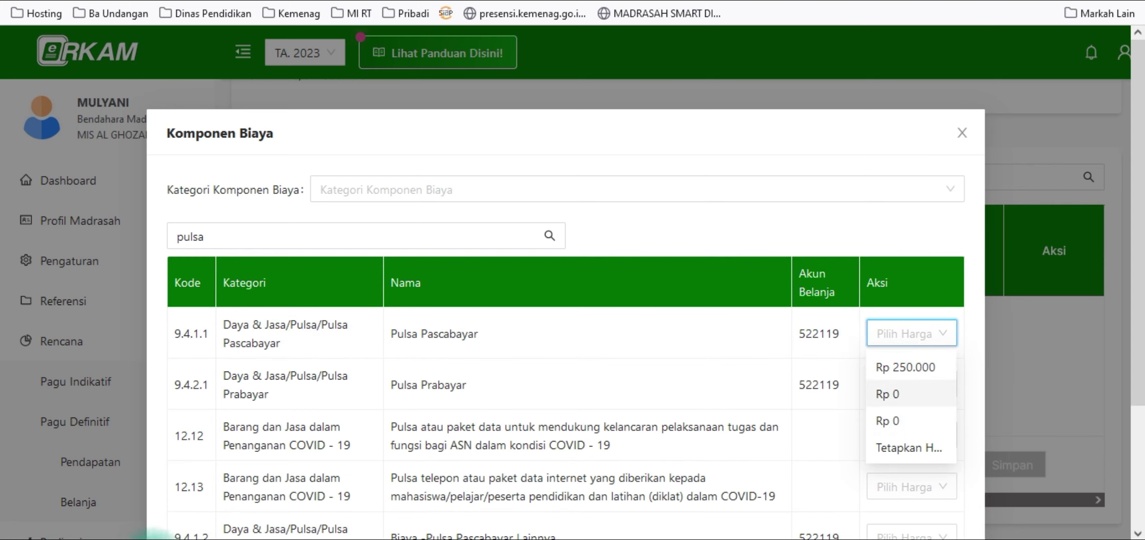
key("alt+Tab")
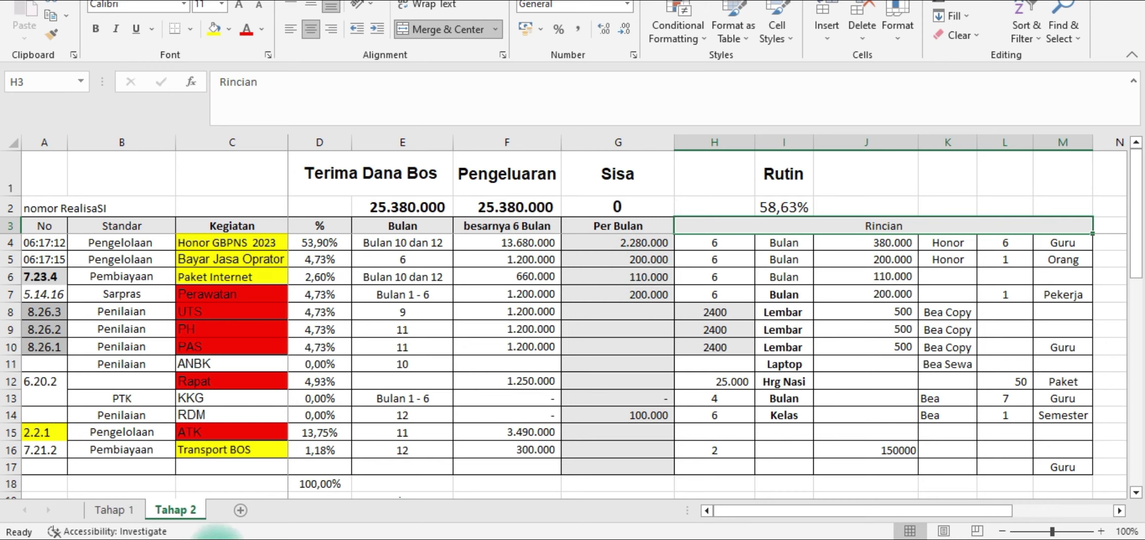
key("alt+Tab")
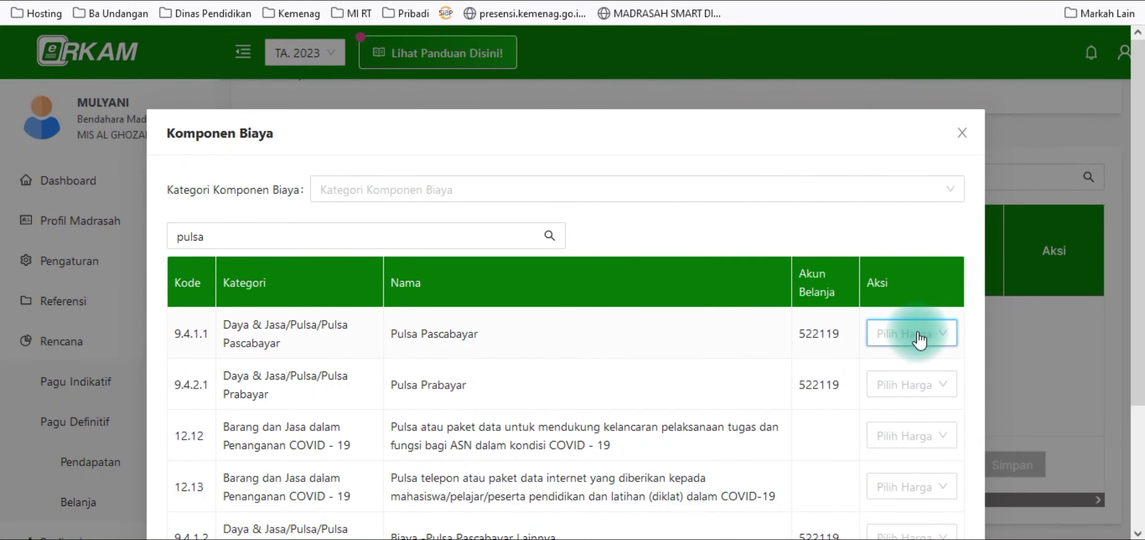
left_click(943, 340)
left_click(912, 444)
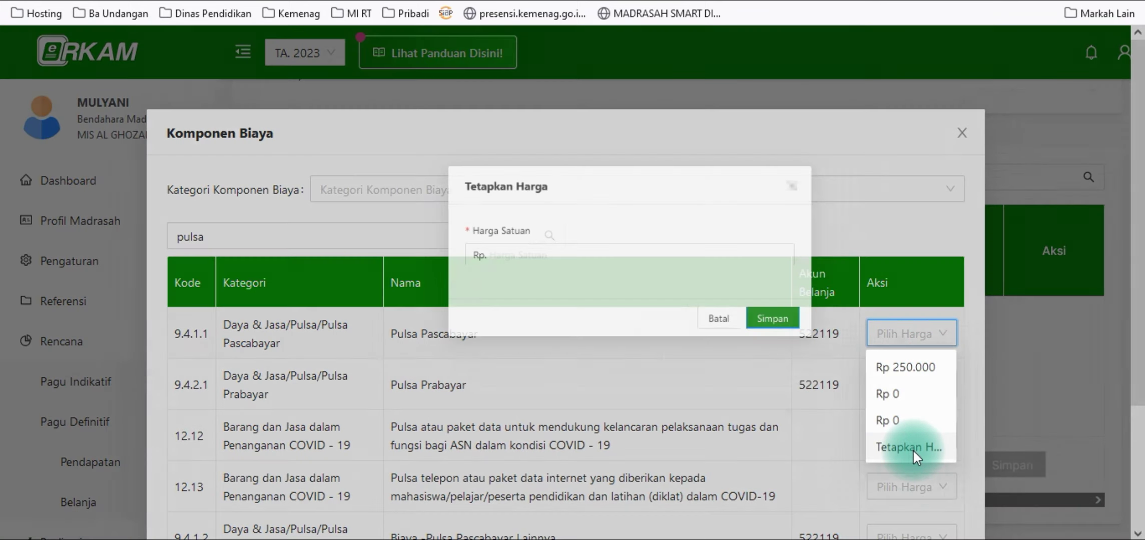
left_click(454, 224)
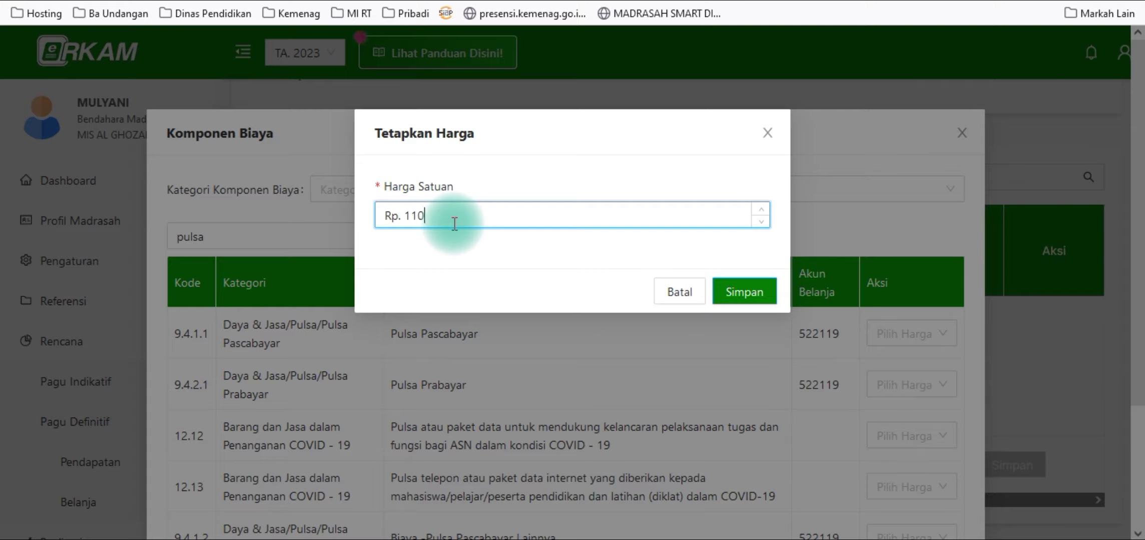
left_click(760, 299)
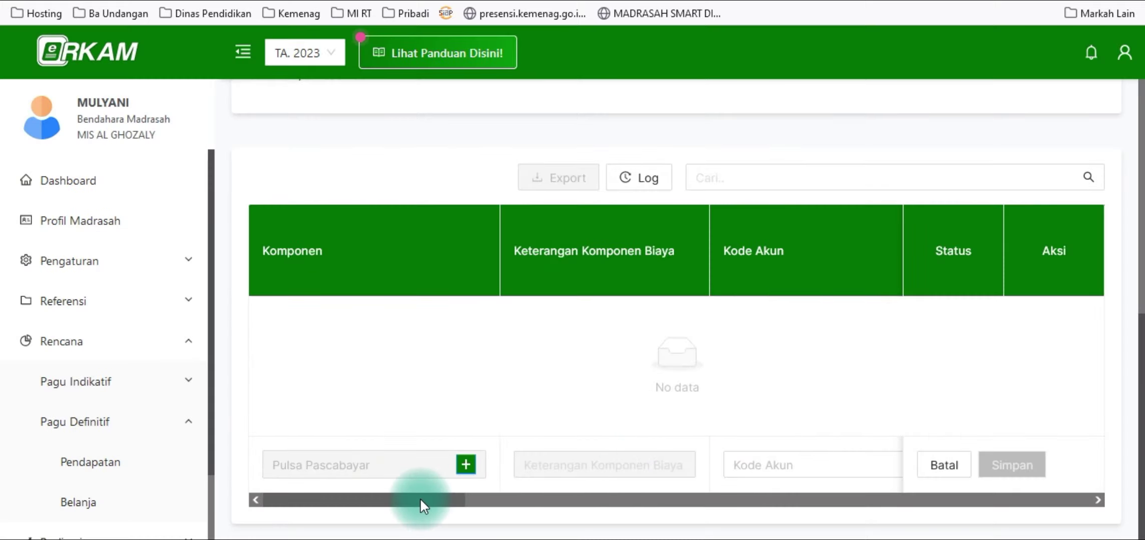
- Set the row's Kode Akun to 522119 and its Koefisien 1 to a target of 6 with the unit "bulan"
left_click_drag(419, 500, 473, 469)
left_click(551, 465)
left_click(591, 500)
left_click(528, 468)
type("6")
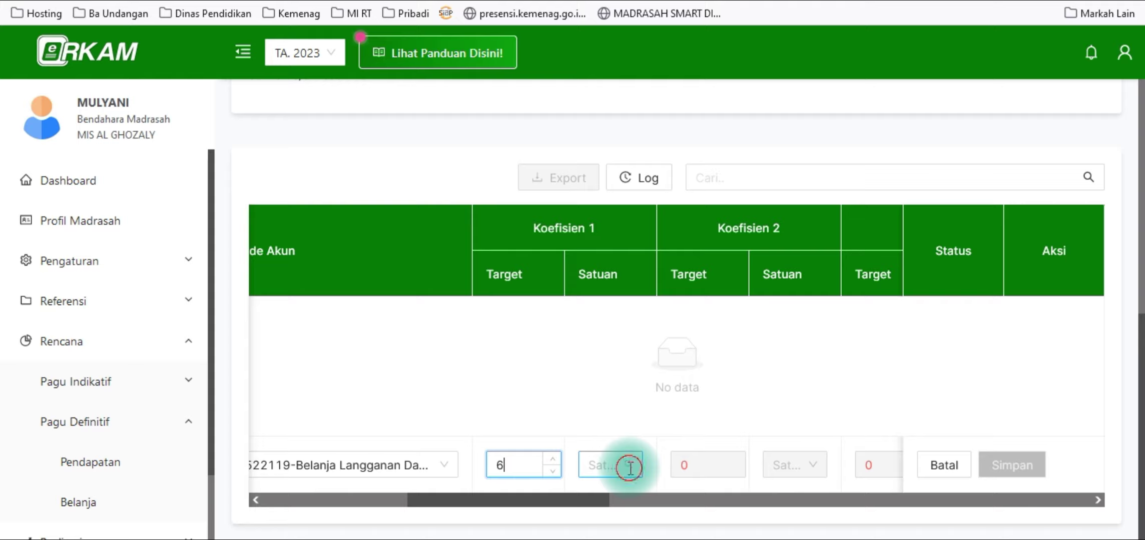
left_click(629, 469)
left_click(603, 403)
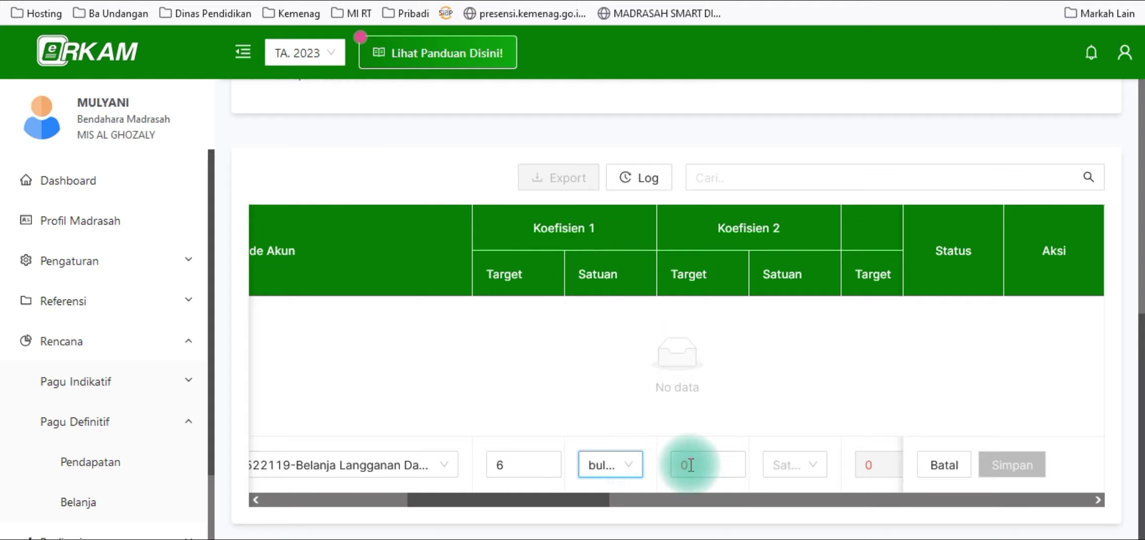
- Set Koefisien 2 of the Pulsa Pascabayar row to a target of 1 with the unit "buah"
left_click(738, 459)
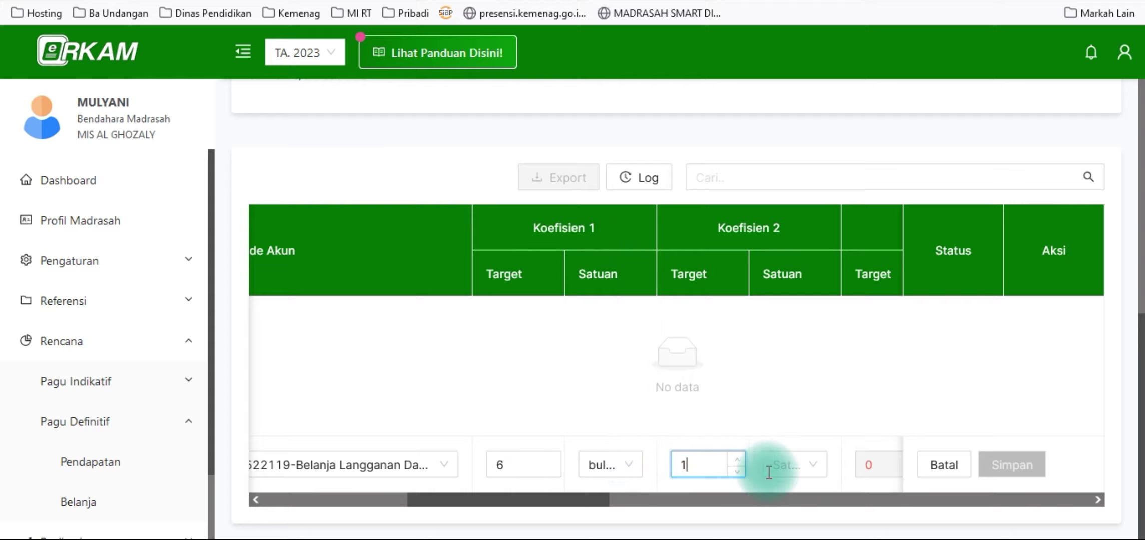
left_click(814, 468)
left_click(800, 360)
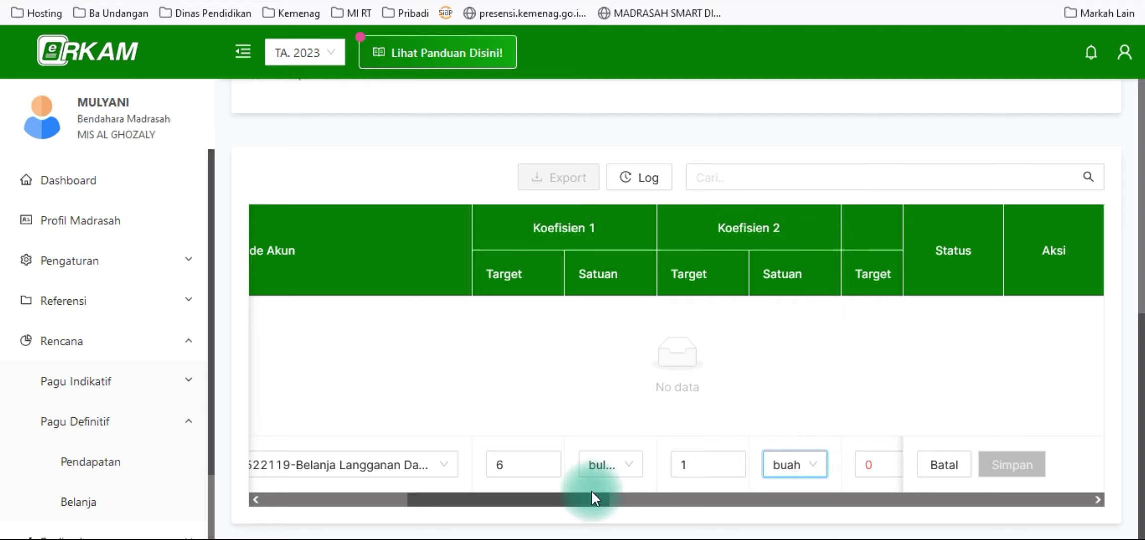
- Set Koefisien 3 of the Pulsa Pascabayar row to a target of 1 with the unit "paket"
left_click_drag(592, 493, 656, 516)
left_click(700, 465)
type("1")
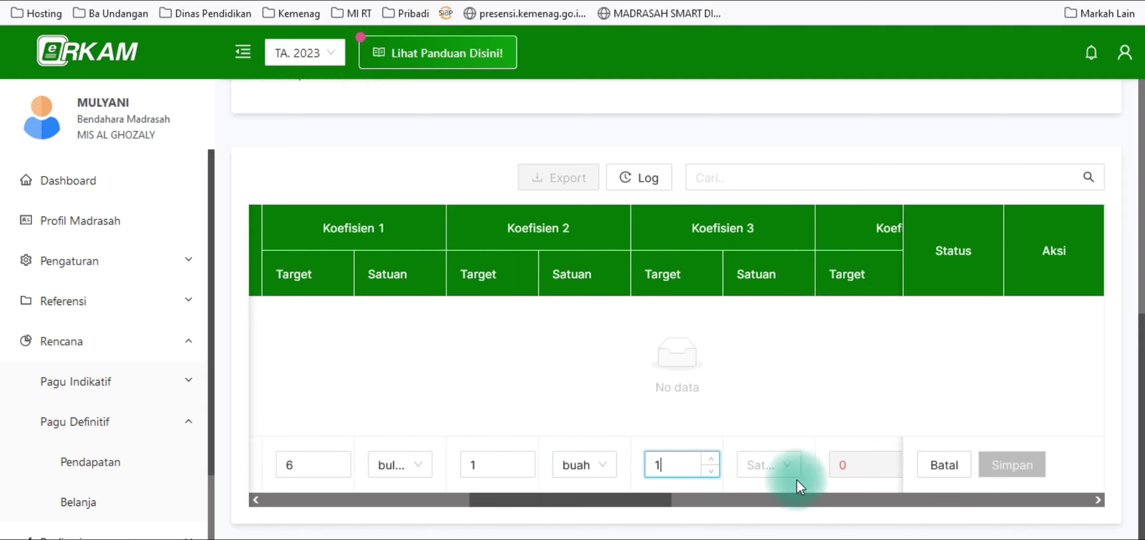
left_click(786, 465)
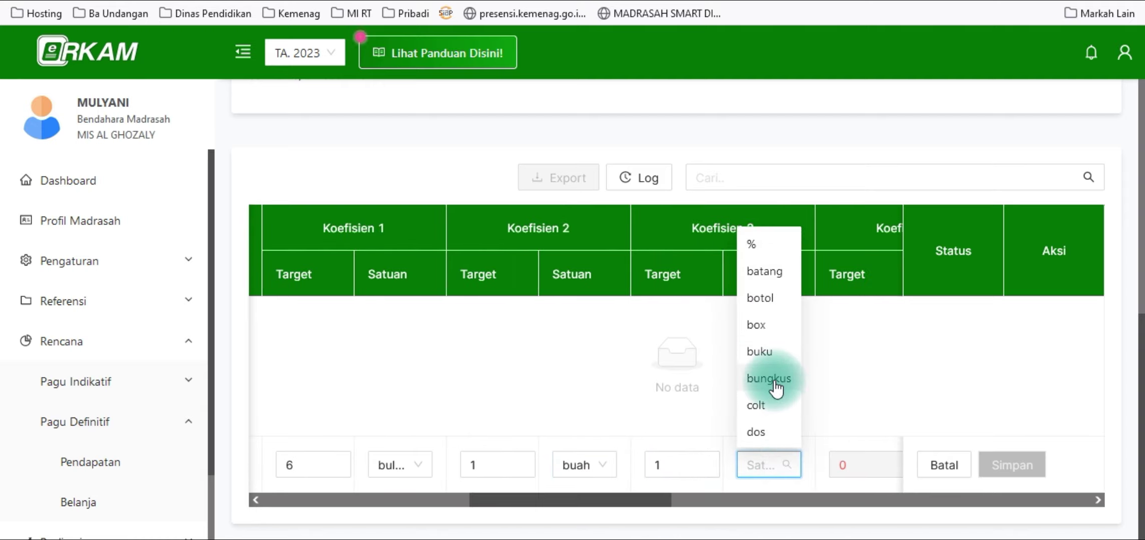
scroll(776, 388, "down", 8)
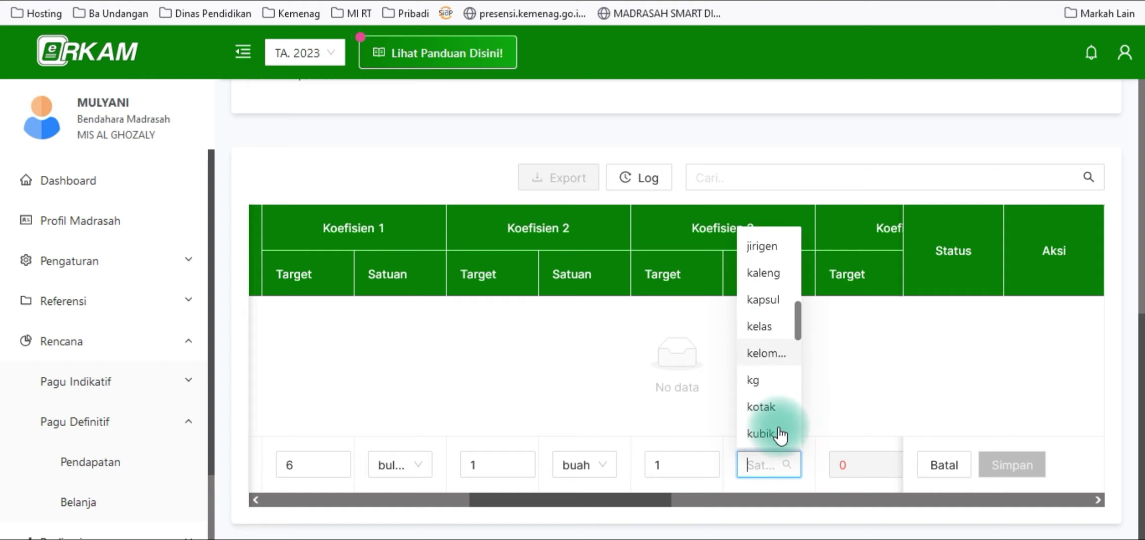
scroll(780, 435, "down", 2)
scroll(780, 436, "down", 5)
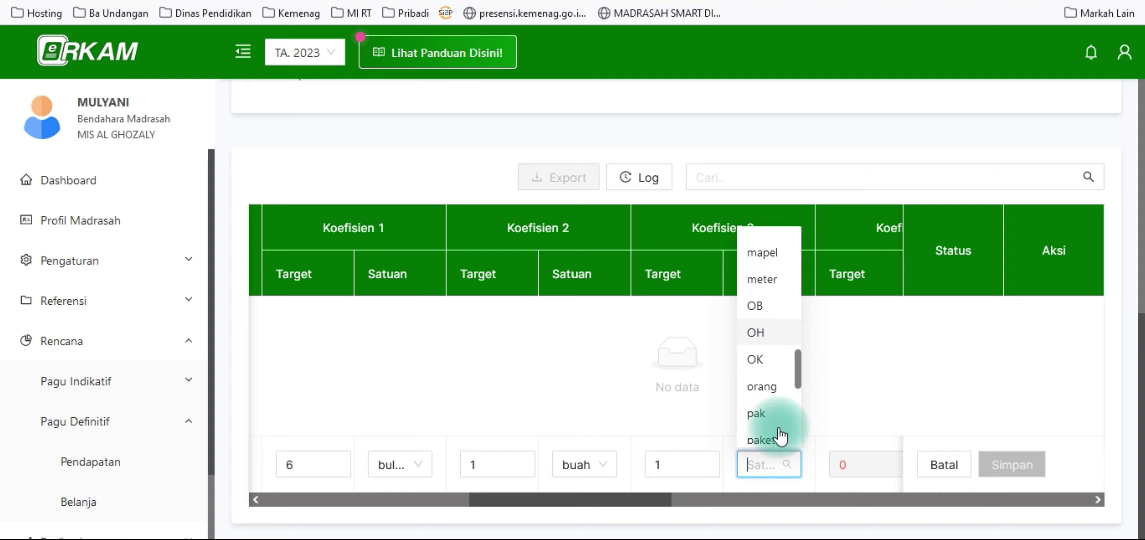
scroll(780, 435, "down", 2)
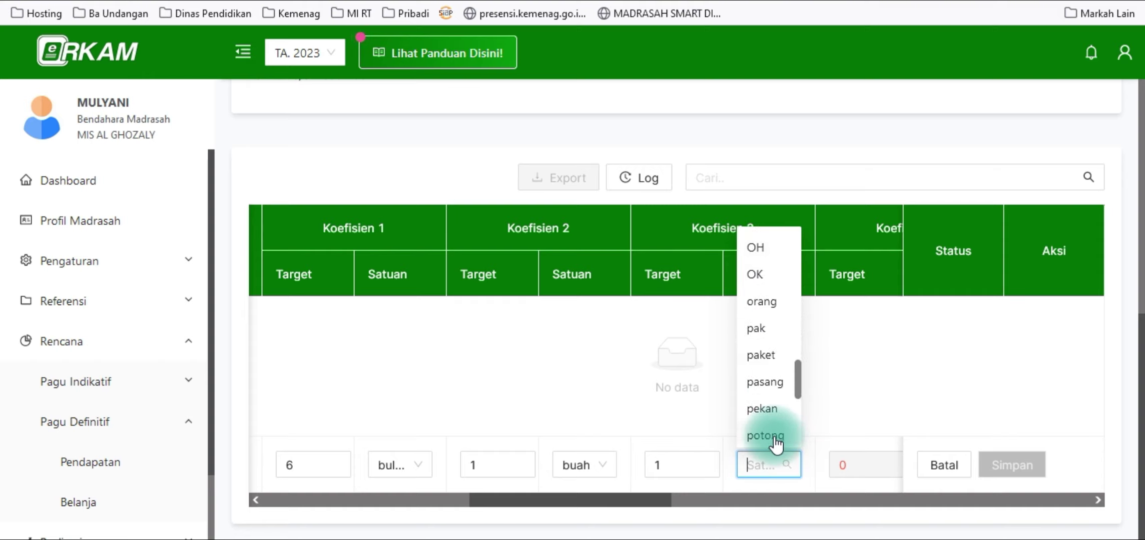
left_click(774, 360)
left_click(705, 499)
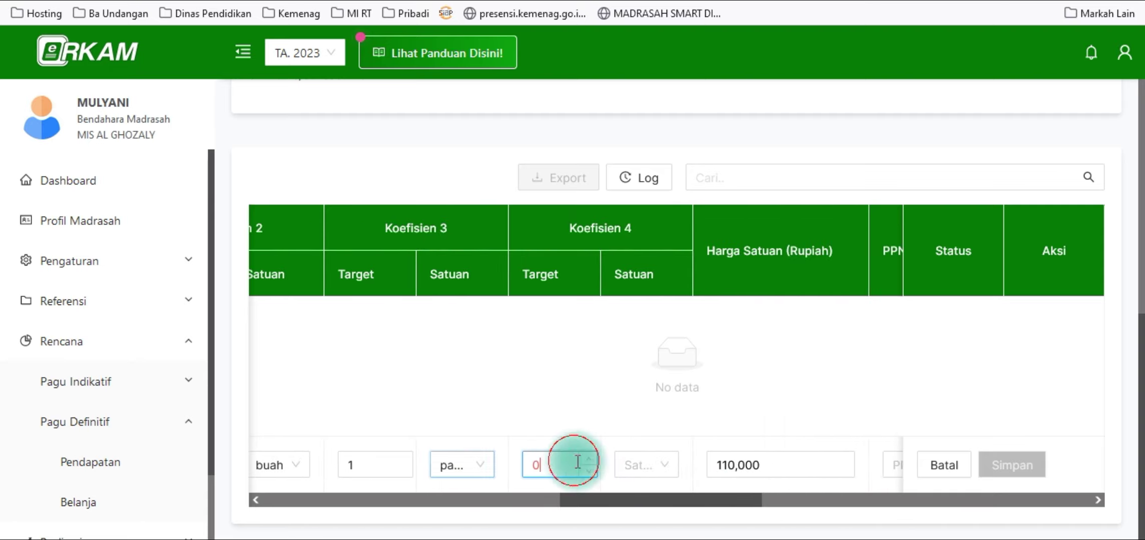
- Set Koefisien 4 of the Pulsa Pascabayar row to a target of 1 with the unit "unit"
left_click(577, 463)
type("1")
left_click(663, 465)
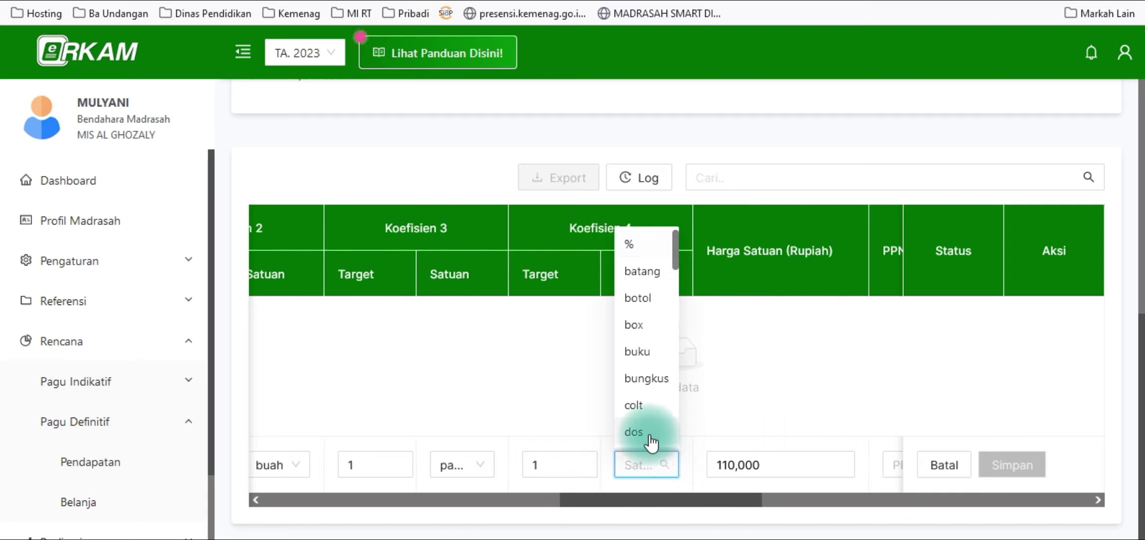
scroll(661, 420, "down", 5)
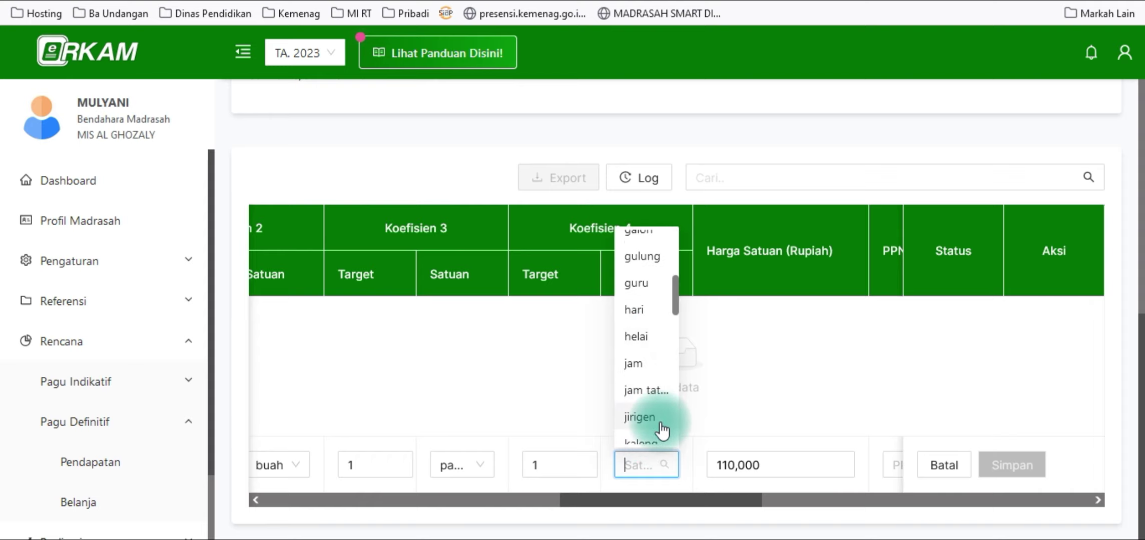
scroll(662, 429, "down", 4)
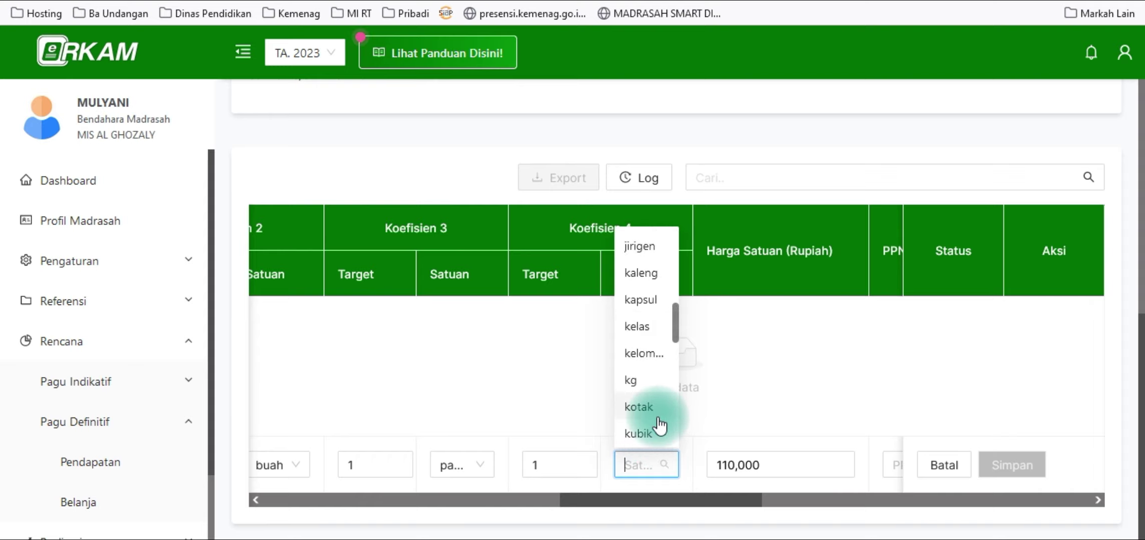
scroll(660, 425, "down", 5)
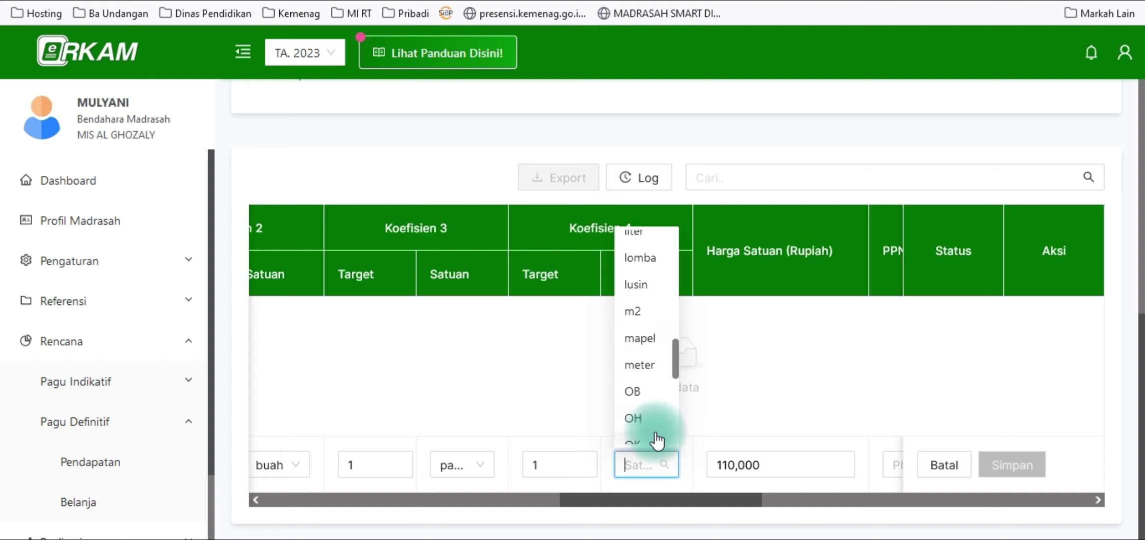
scroll(658, 443, "down", 7)
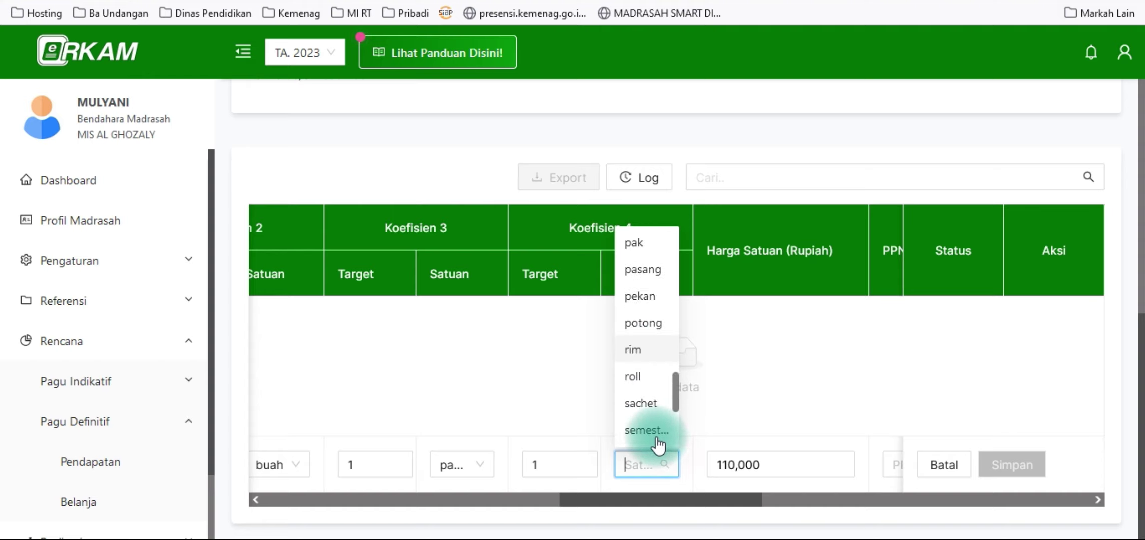
scroll(658, 447, "down", 2)
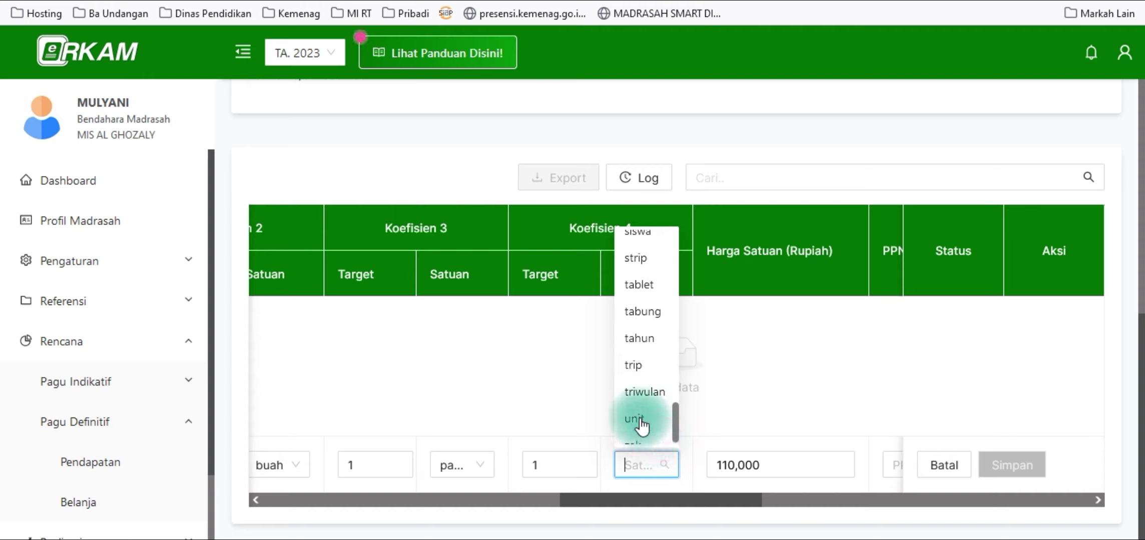
left_click(644, 424)
- Set the tax type of the Pulsa Pascabayar row to "Tidak ada PPN"
left_click_drag(566, 496, 777, 533)
left_click(720, 472)
left_click(670, 380)
- Add APBN - BOS Tahap 1 as the row's Sumber Dana with an allocated quantity of 6
left_click(764, 466)
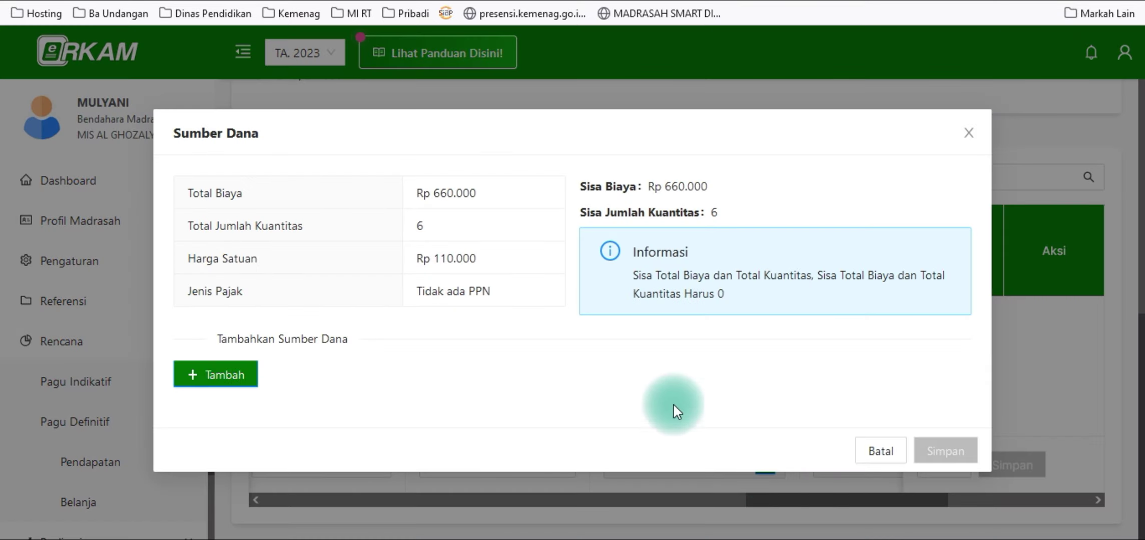
left_click(235, 374)
left_click(270, 403)
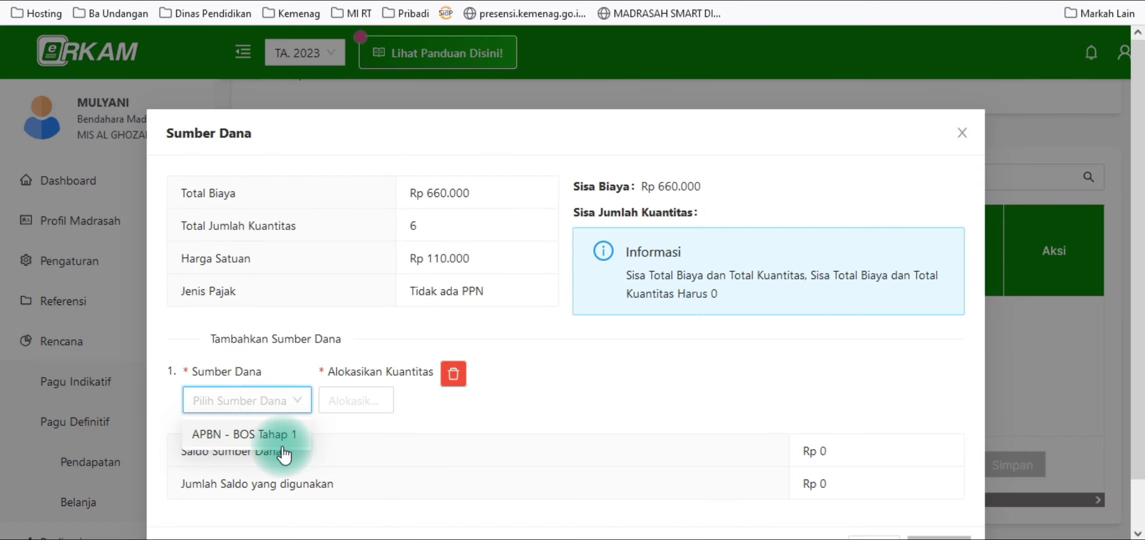
left_click(288, 434)
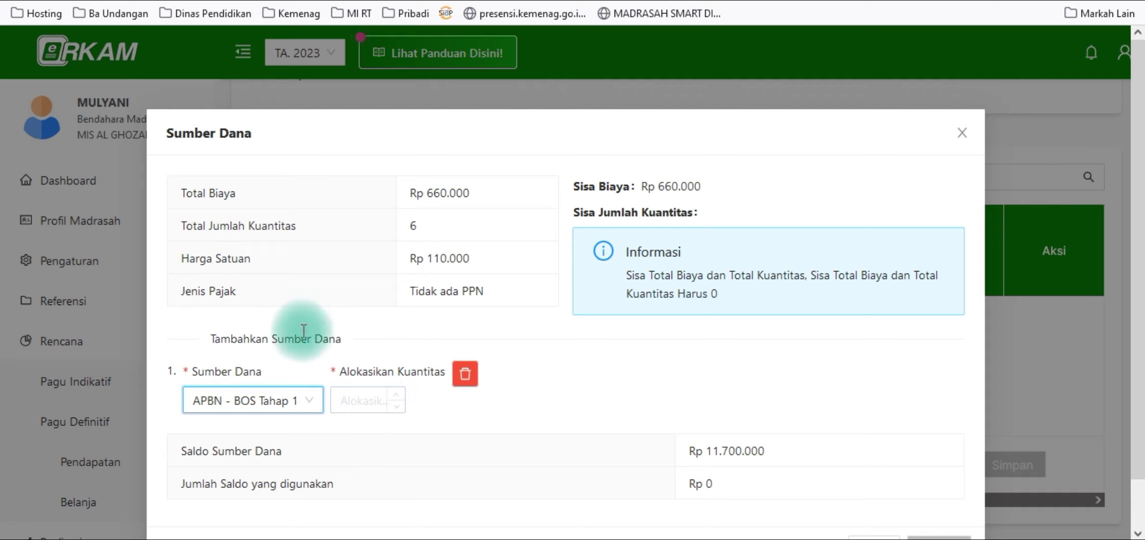
left_click(367, 400)
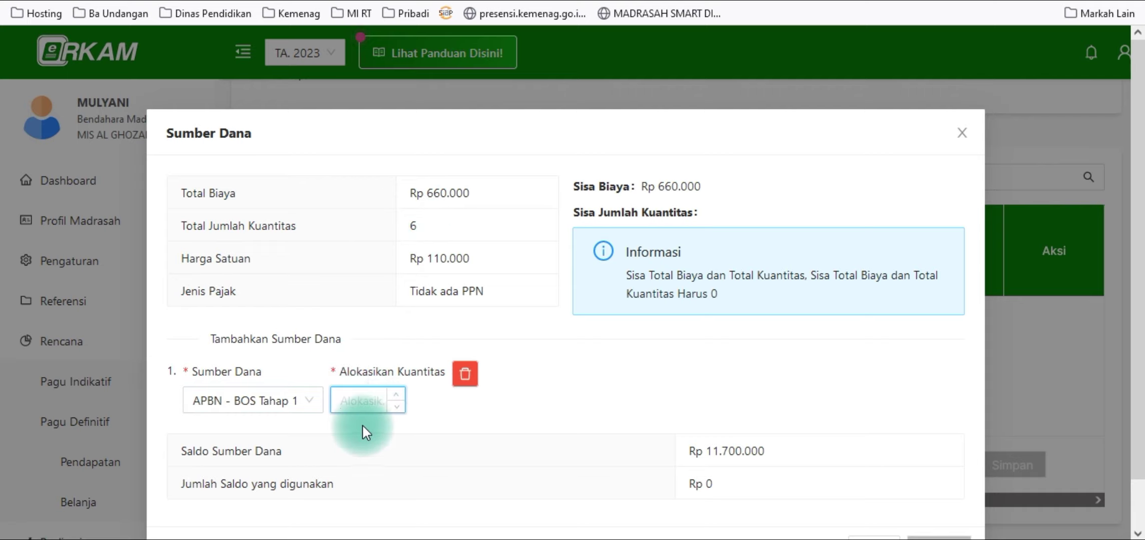
scroll(813, 452, "down", 1)
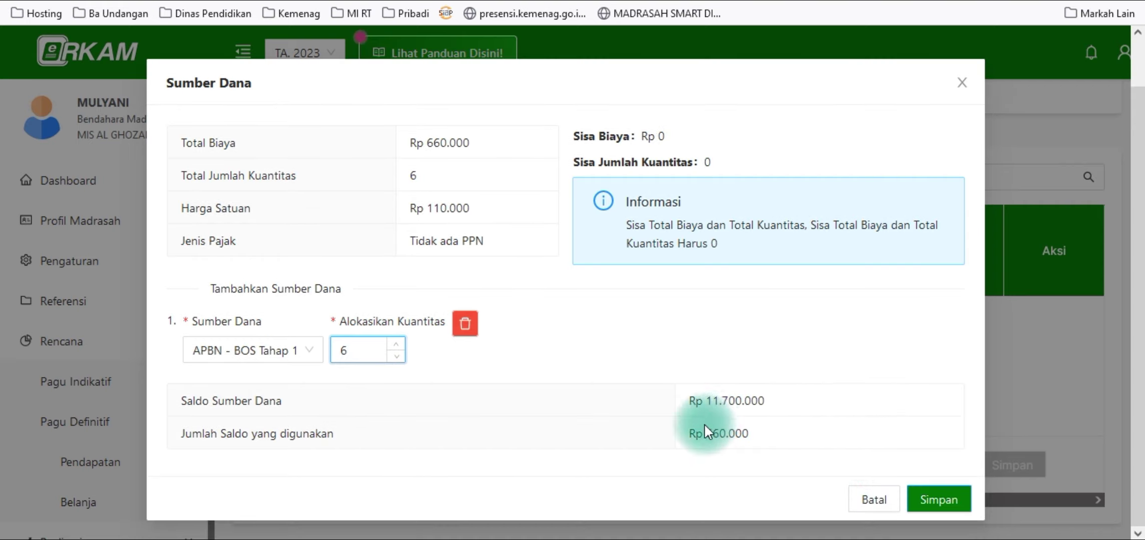
- Check the Paket Internet six-month total in the Excel budget sheet against the funding source amount in eRKAM
key("alt+Tab")
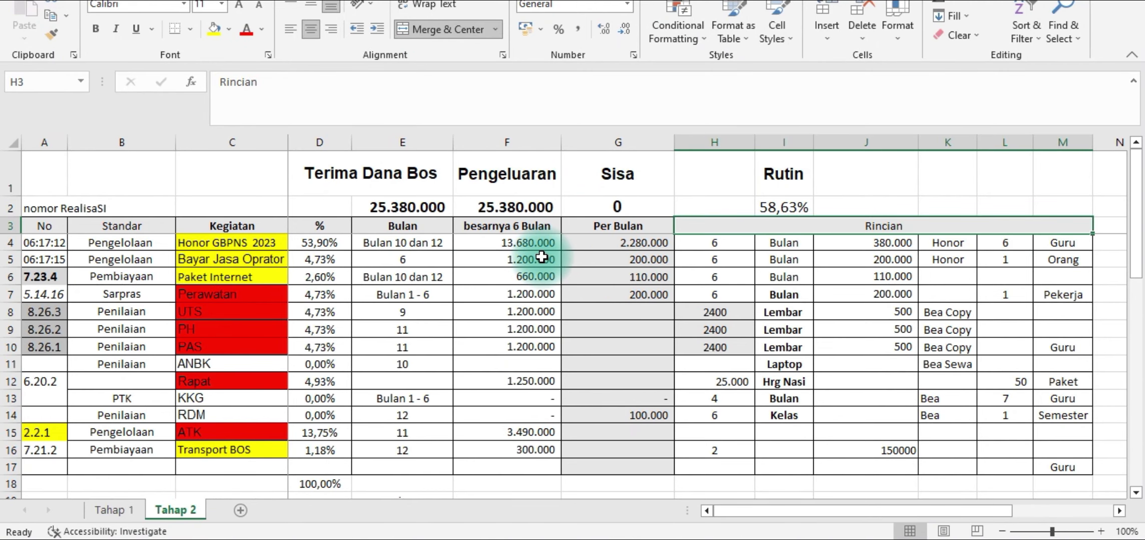
left_click(532, 277)
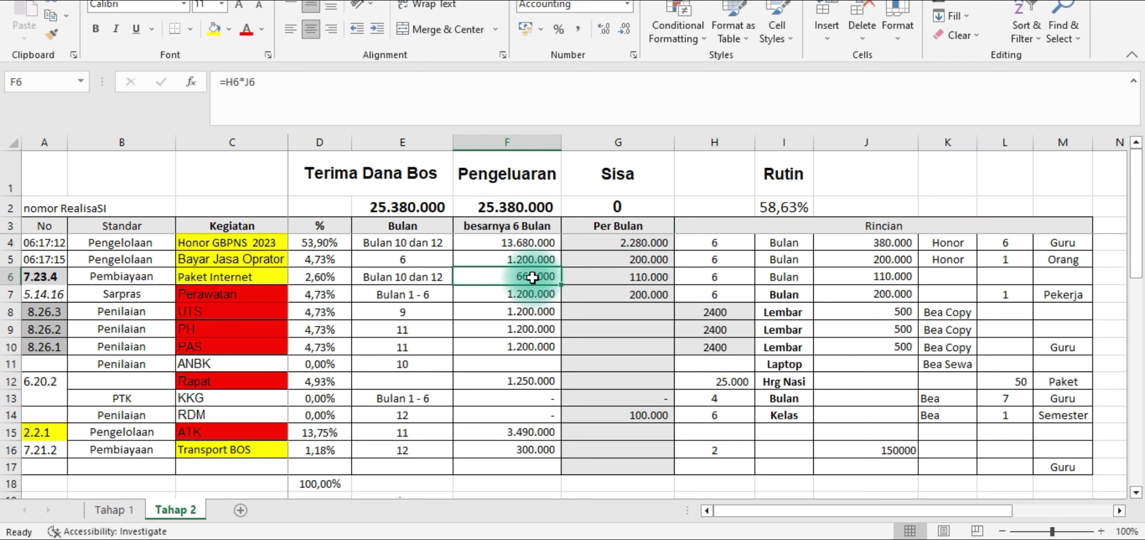
key("alt+Tab")
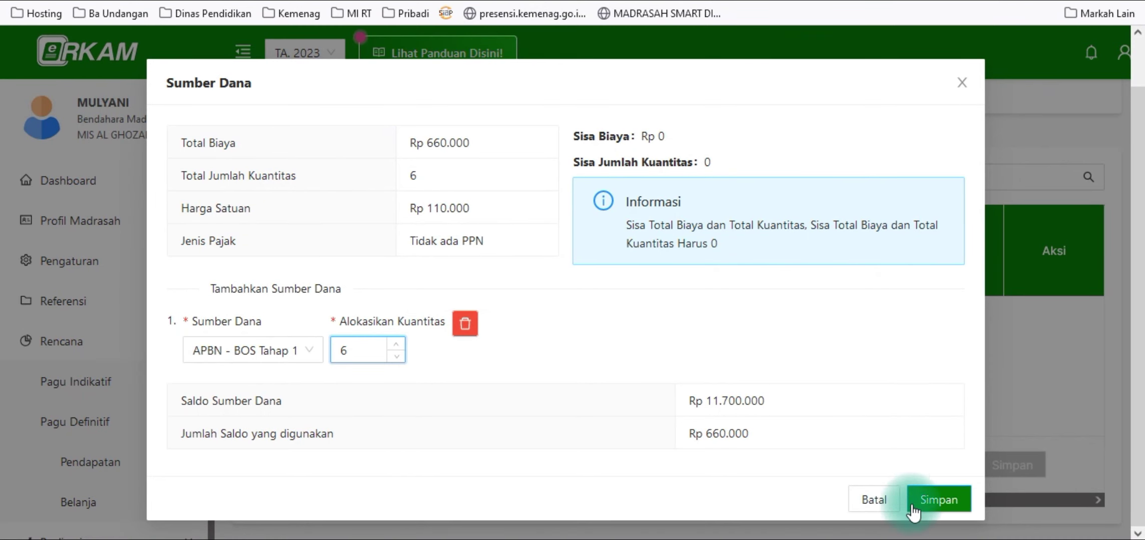
- Save the funding source allocation and open the row's monthly cash budget (AKB) settings
left_click(951, 500)
scroll(761, 501, "right", 6)
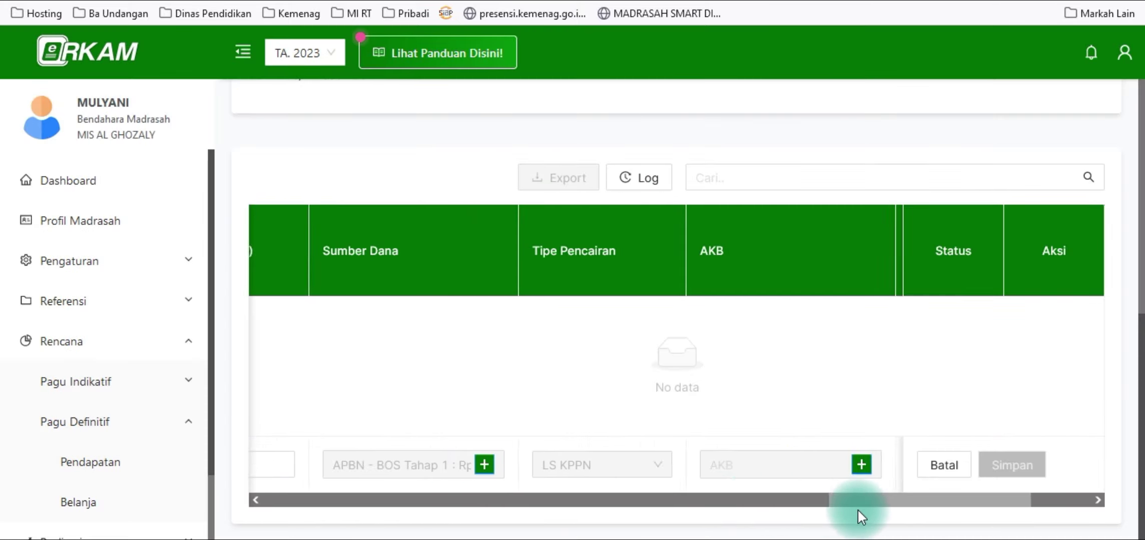
left_click(728, 465)
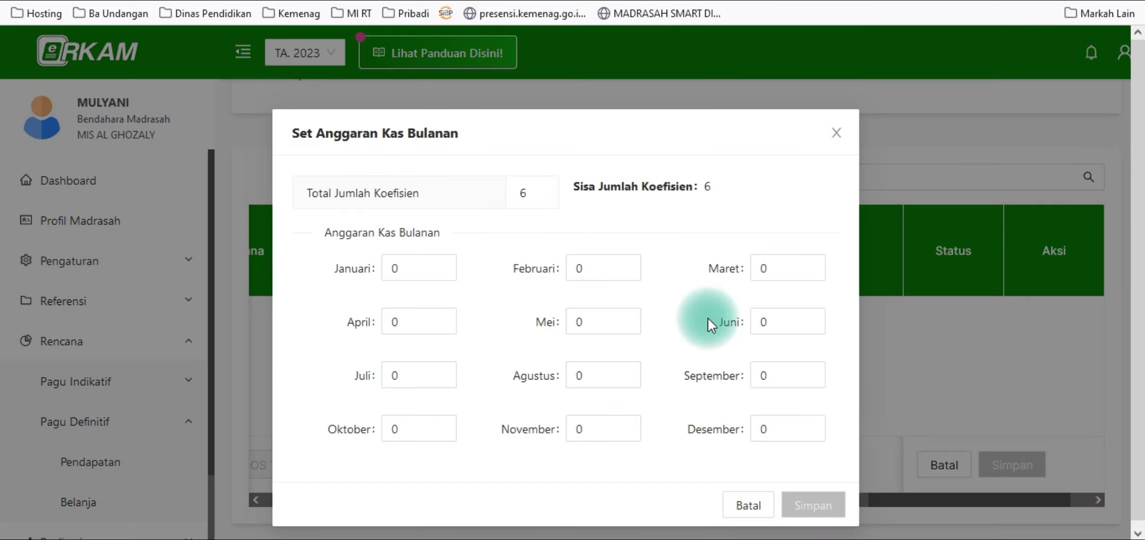
double_click(778, 323)
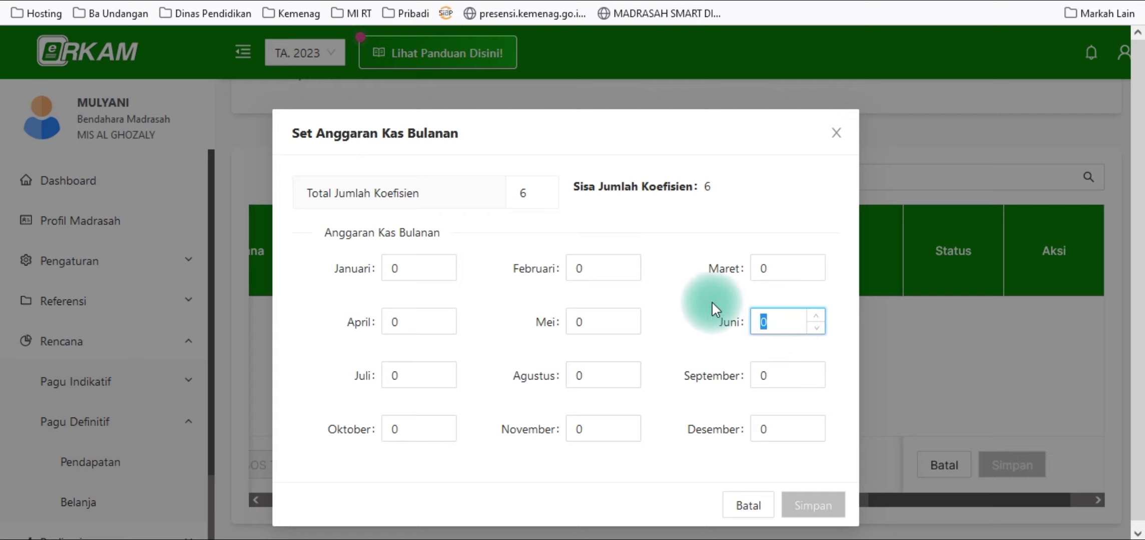
double_click(593, 322)
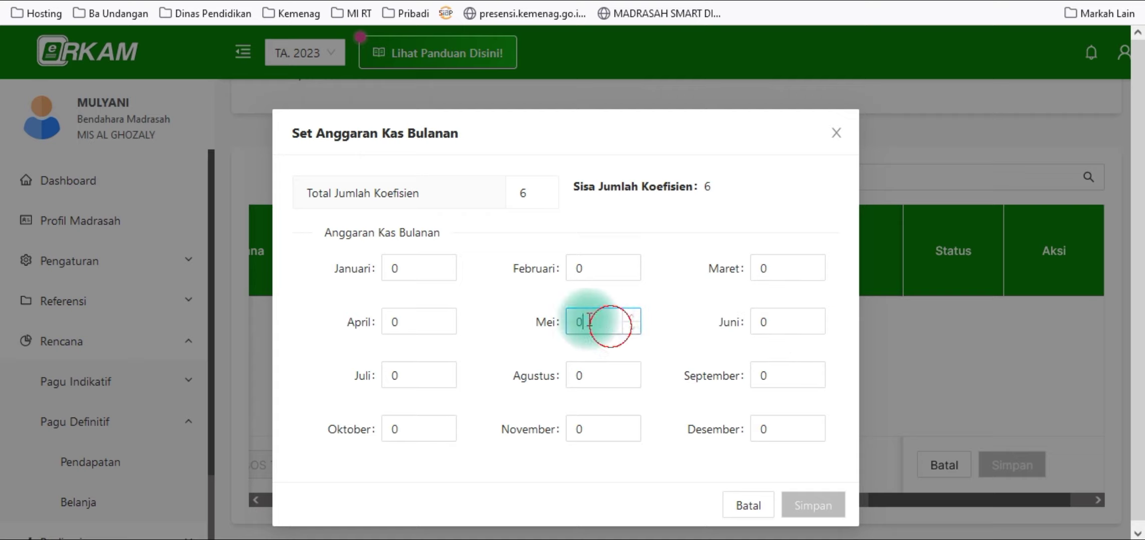
type("6")
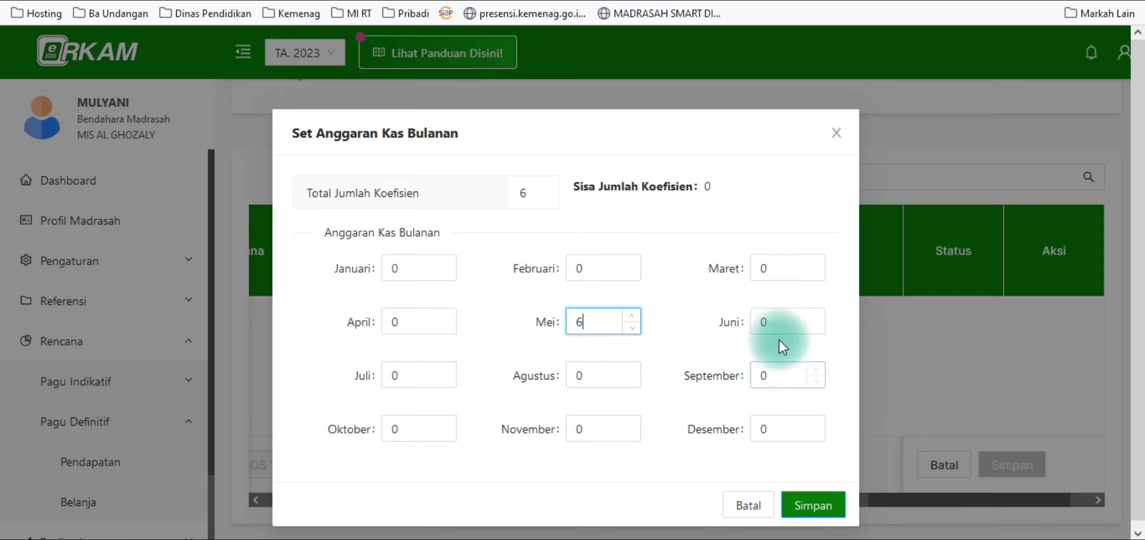
left_click(770, 321)
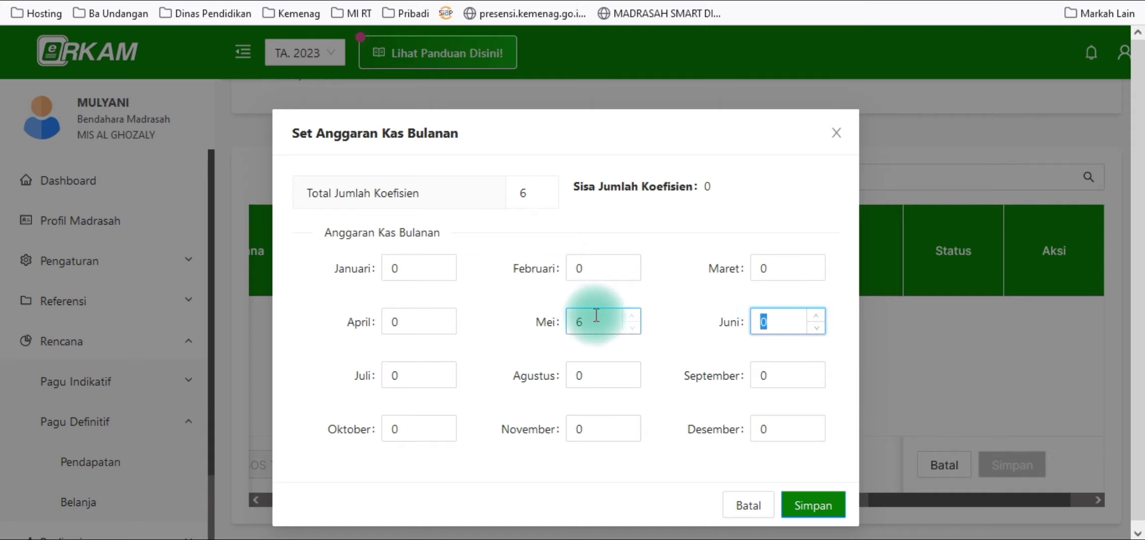
left_click_drag(605, 321, 524, 311)
type("0")
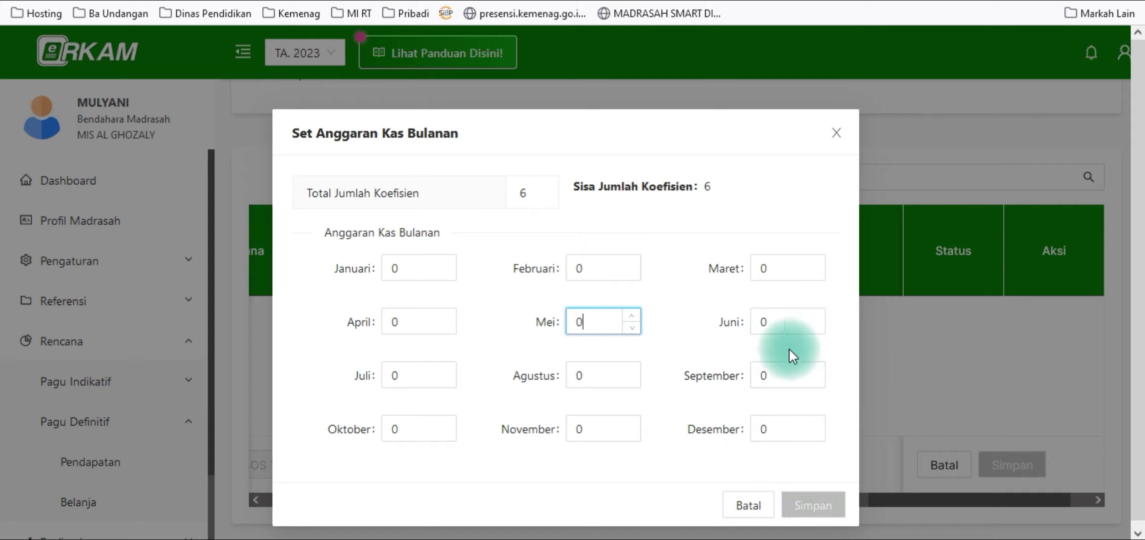
- Allocate 6 to Juni in the Anggaran Kas Bulanan and save both the budget and the Pulsa Pascabayar row
left_click_drag(780, 326, 729, 317)
type("6")
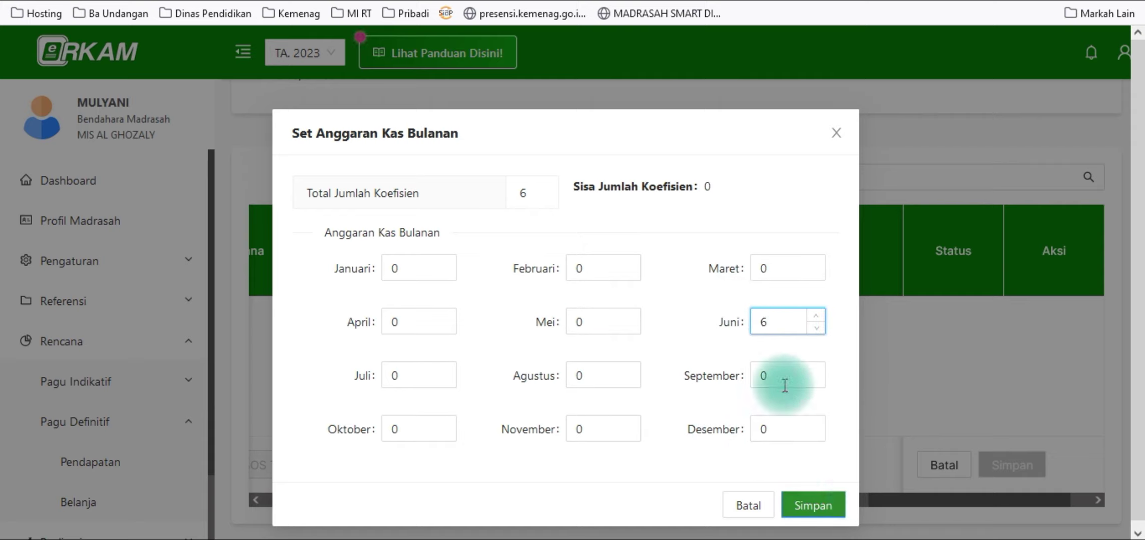
left_click(814, 506)
left_click(1025, 459)
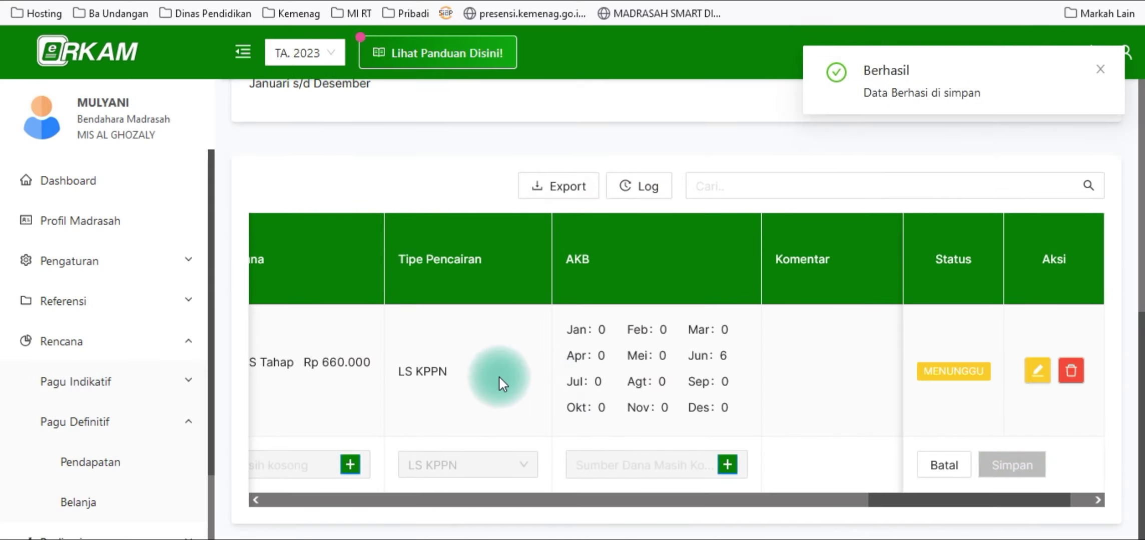
- Return to the Rencana Belanja Definitif list, consult the Excel budget sheet and locate the Ujian Tengah Semester activity
left_click(240, 133)
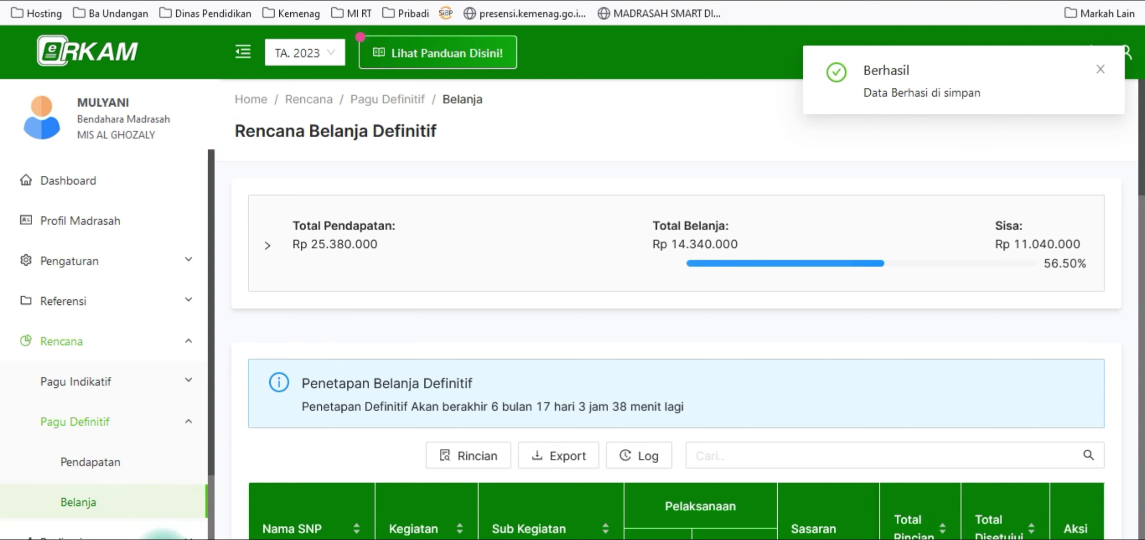
mouse_move(145, 539)
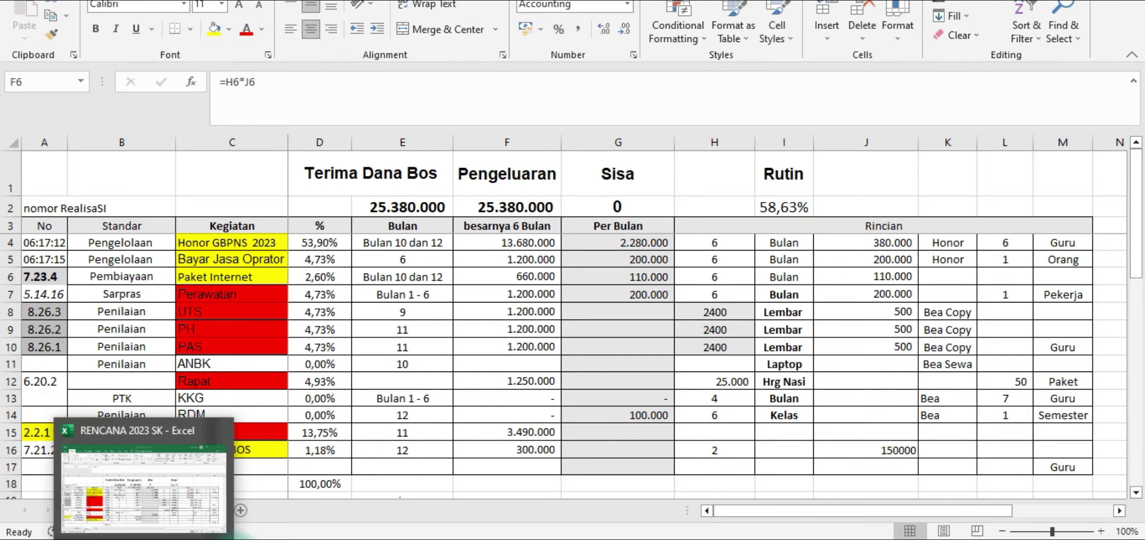
scroll(718, 367, "down", 5)
scroll(718, 367, "down", 6)
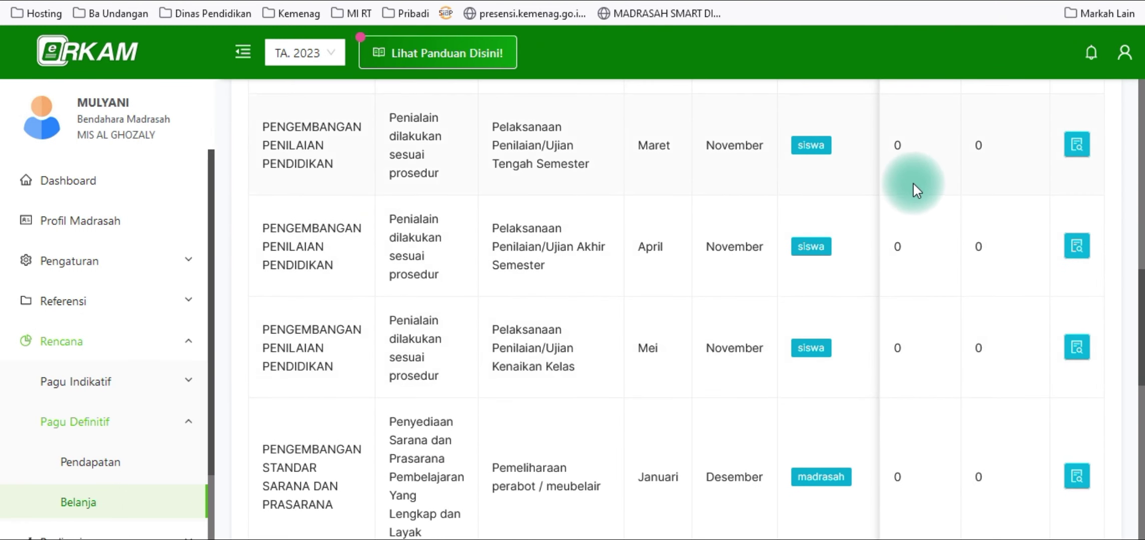
scroll(915, 184, "up", 2)
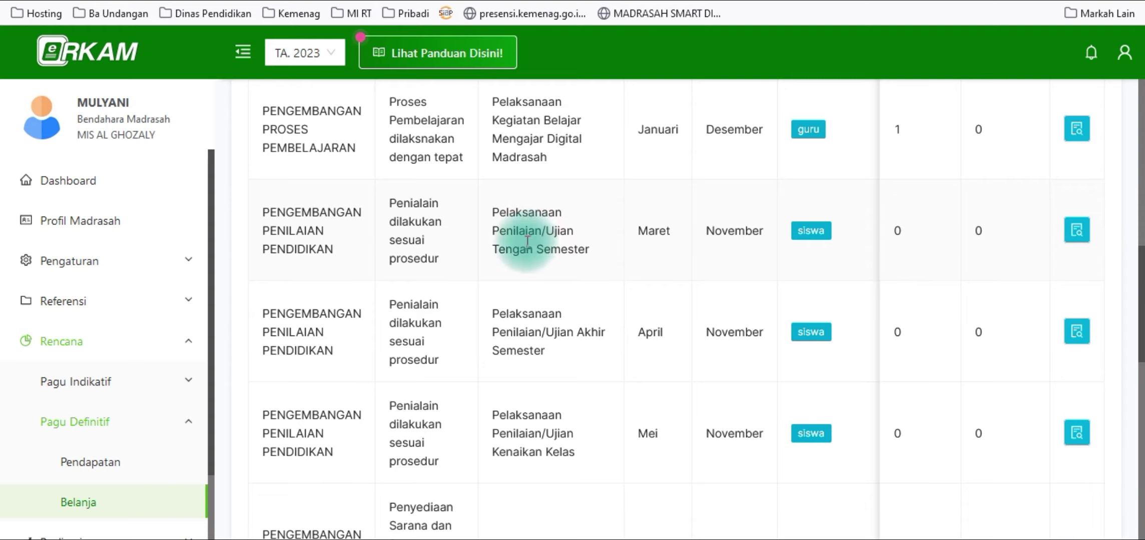
- Open the details of Pelaksanaan Penilaian/Ujian Tengah Semester and the Komponen Biaya search for a new row
left_click(1078, 230)
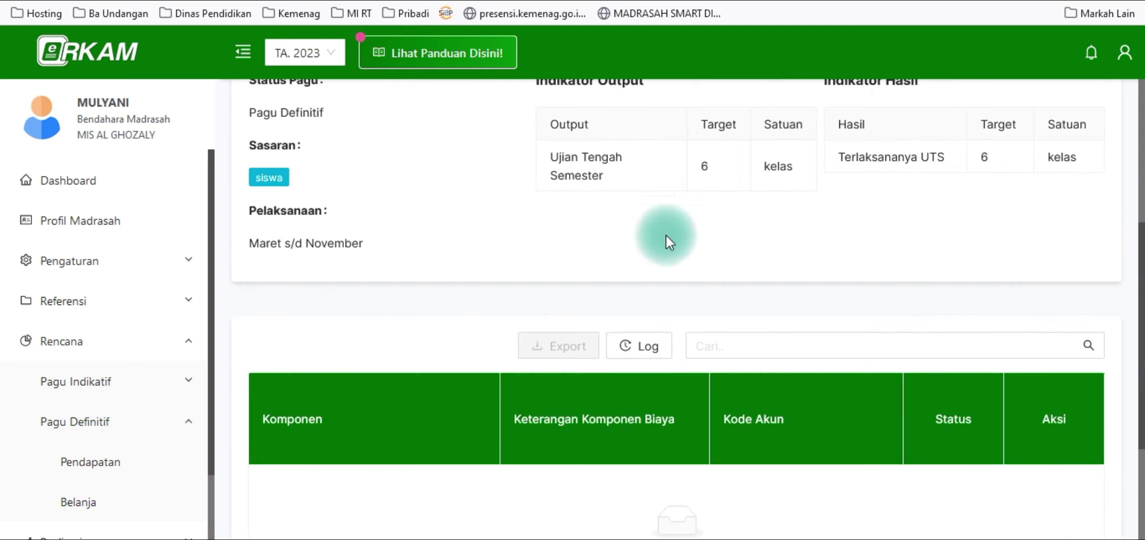
scroll(664, 237, "down", 3)
left_click(466, 466)
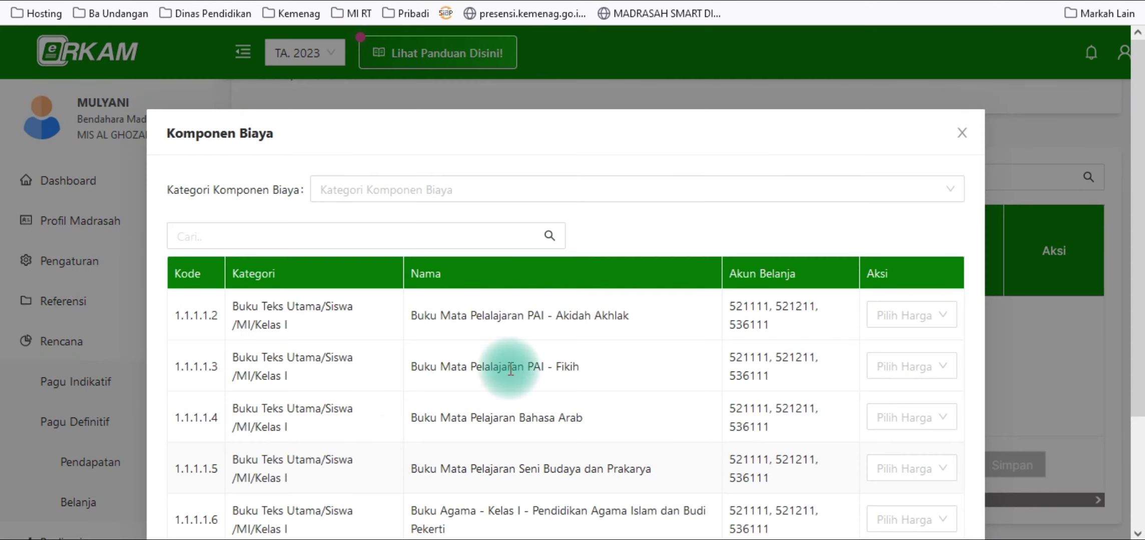
left_click(455, 236)
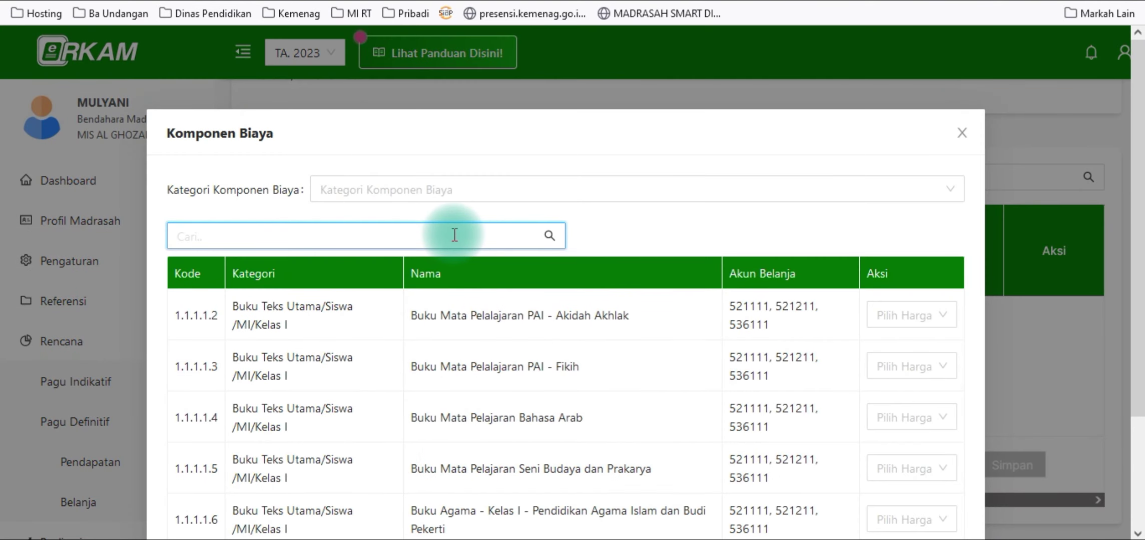
- Try searching the cost components for "ujian" and clear the search term
type("ujian")
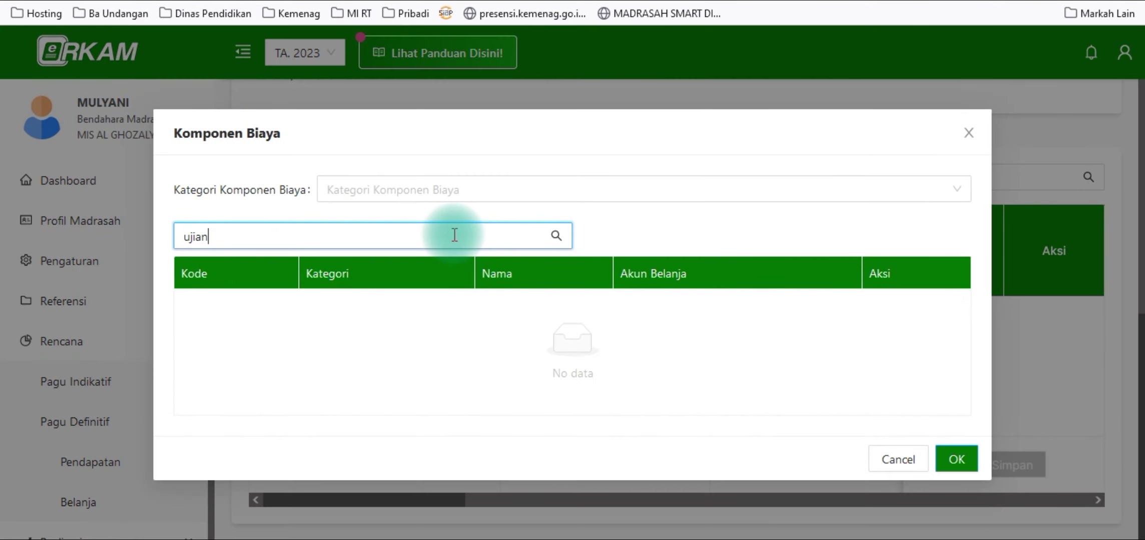
key("BackSpace")
key("BackSpace")
key("BackSpace")
key("BackSpace")
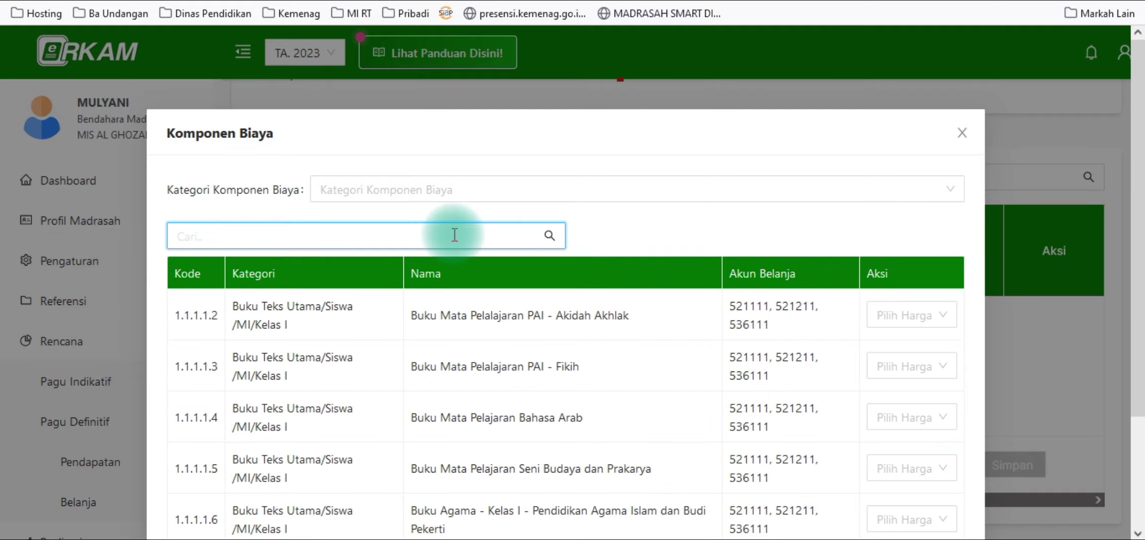
- Search the cost components for "copy" and choose Fotocopy with a custom unit price of Rp. 500
type("copy")
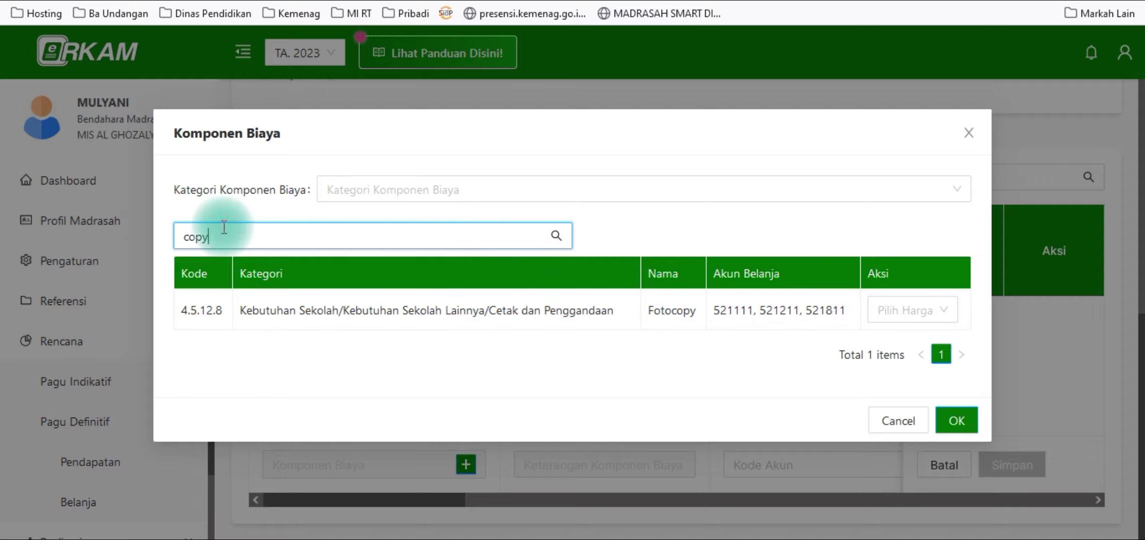
left_click(921, 310)
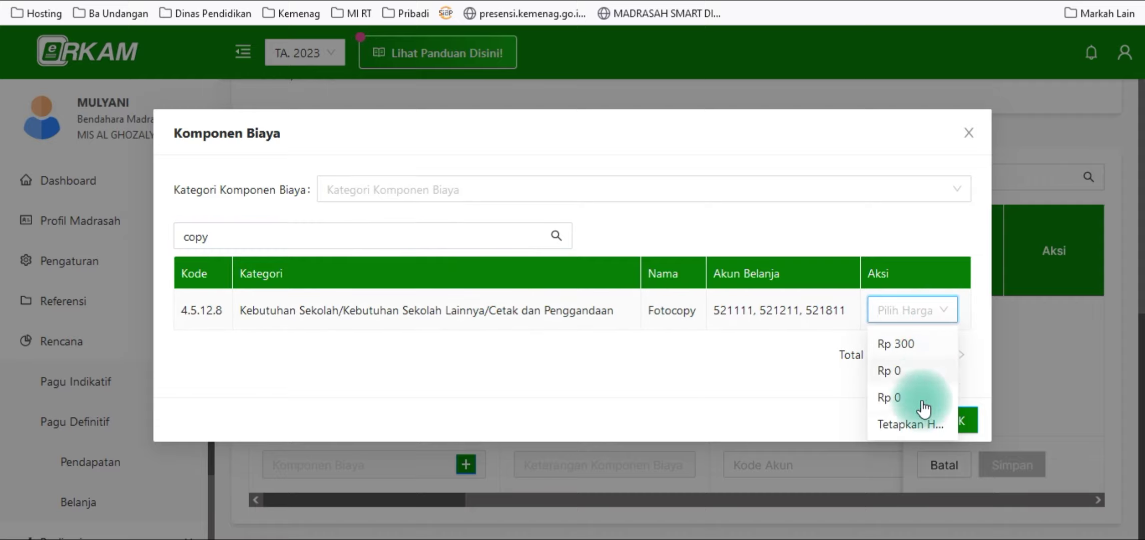
left_click(926, 424)
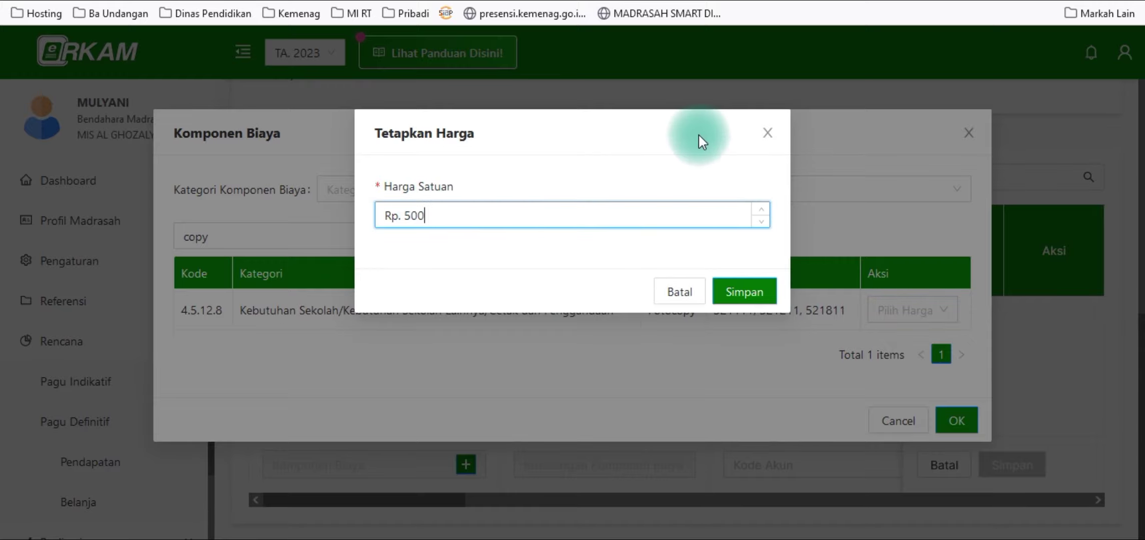
left_click(730, 301)
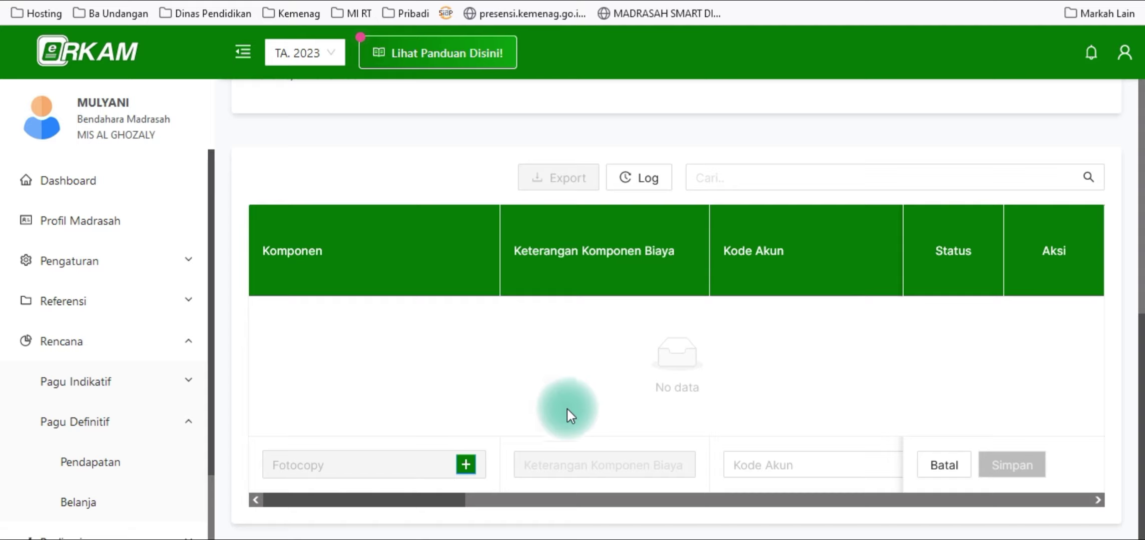
- Set the Kode Akun of the new Fotocopy row to 521211-Belanja Bahan
left_click_drag(433, 497, 373, 510)
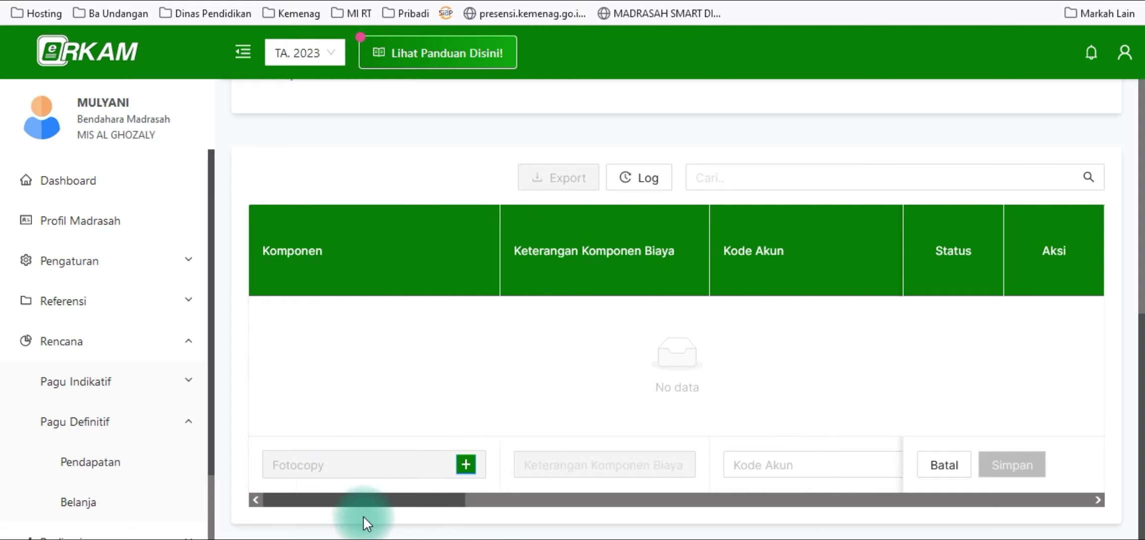
left_click_drag(364, 516, 522, 505)
left_click(653, 467)
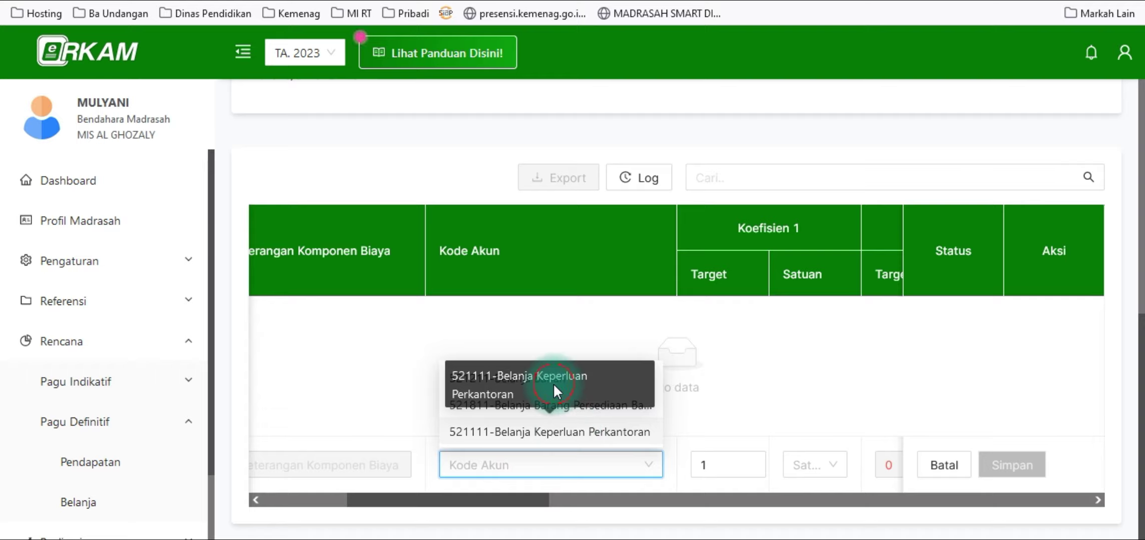
left_click(575, 433)
left_click(585, 475)
left_click(534, 380)
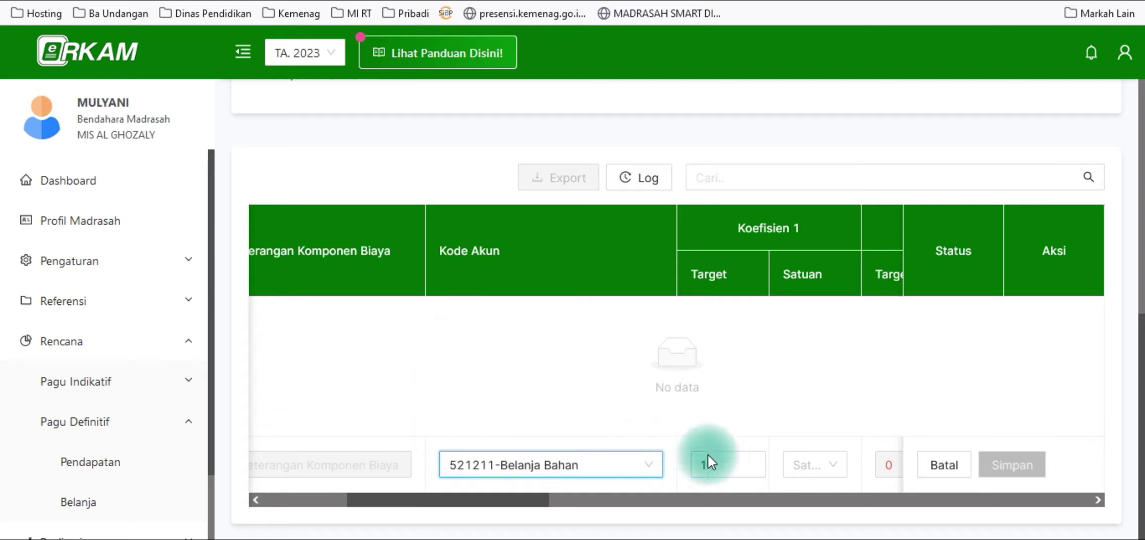
- Consult the UTS row in the Excel budget sheet for the quantity and unit, and return to eRKAM
left_click_drag(528, 499, 614, 499)
left_click(137, 538)
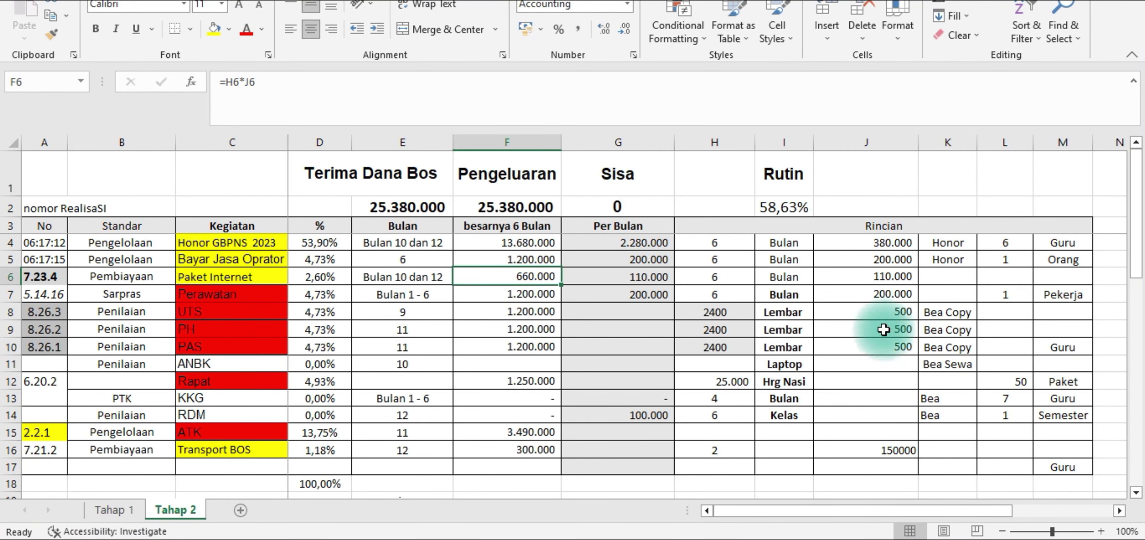
mouse_move(226, 539)
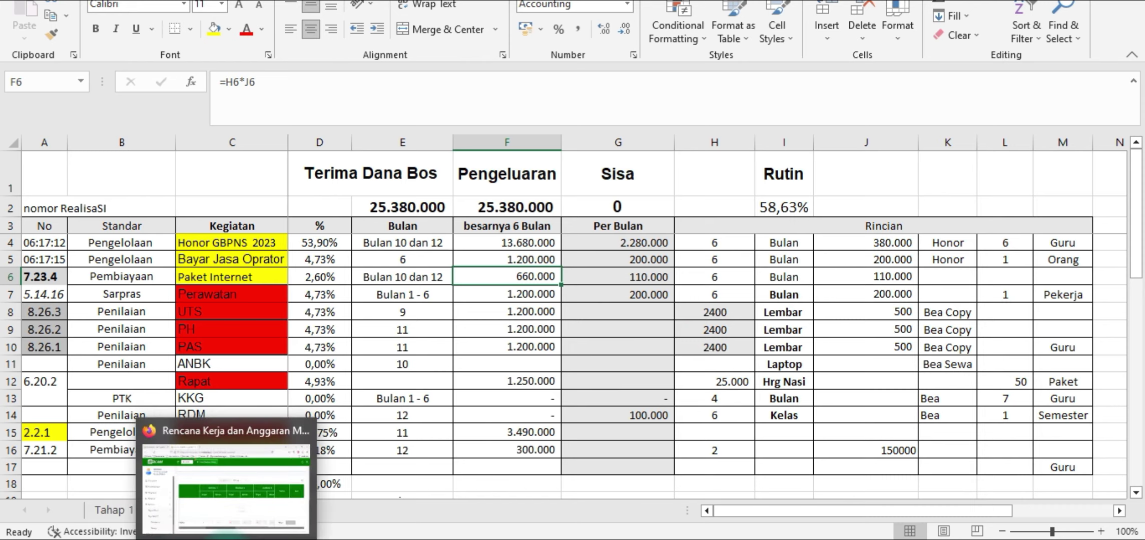
left_click(243, 508)
left_click_drag(503, 500, 295, 510)
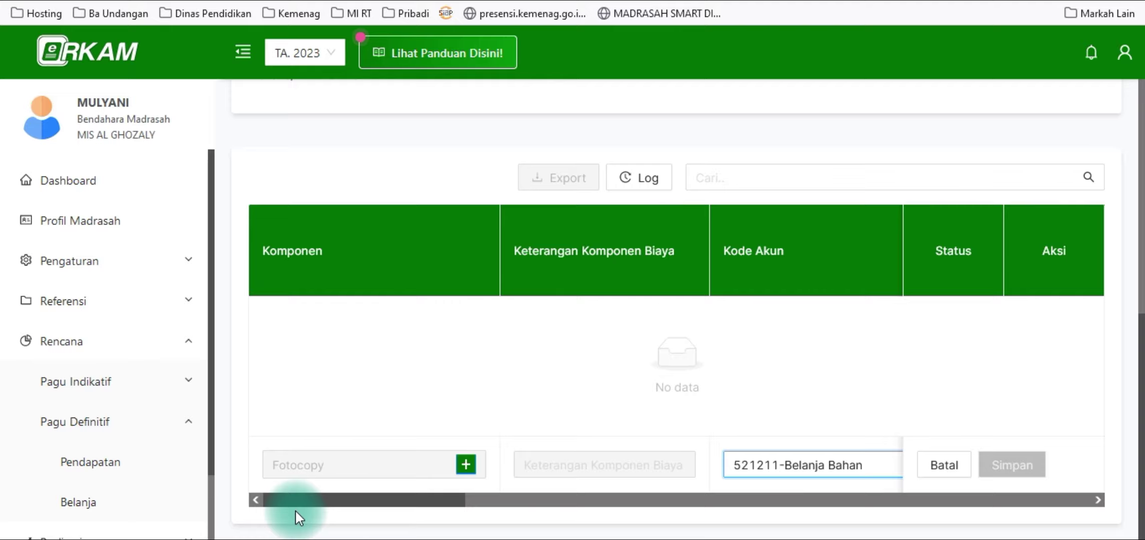
left_click(466, 465)
left_click_drag(372, 234, 149, 236)
type("kelas")
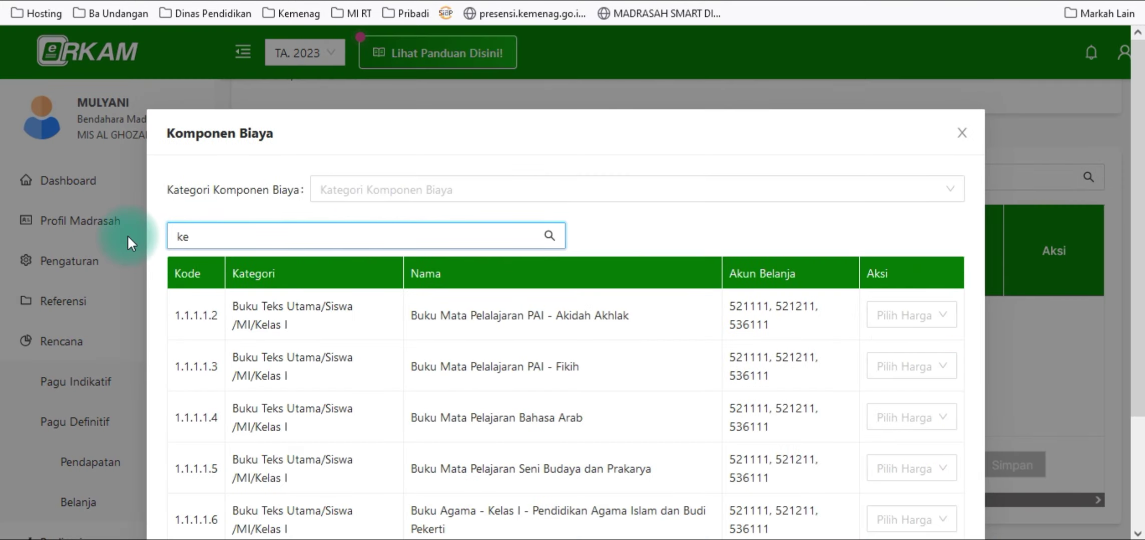
key("BackSpace")
key("BackSpace")
key("BackSpace")
key("BackSpace")
key("BackSpace")
left_click(961, 133)
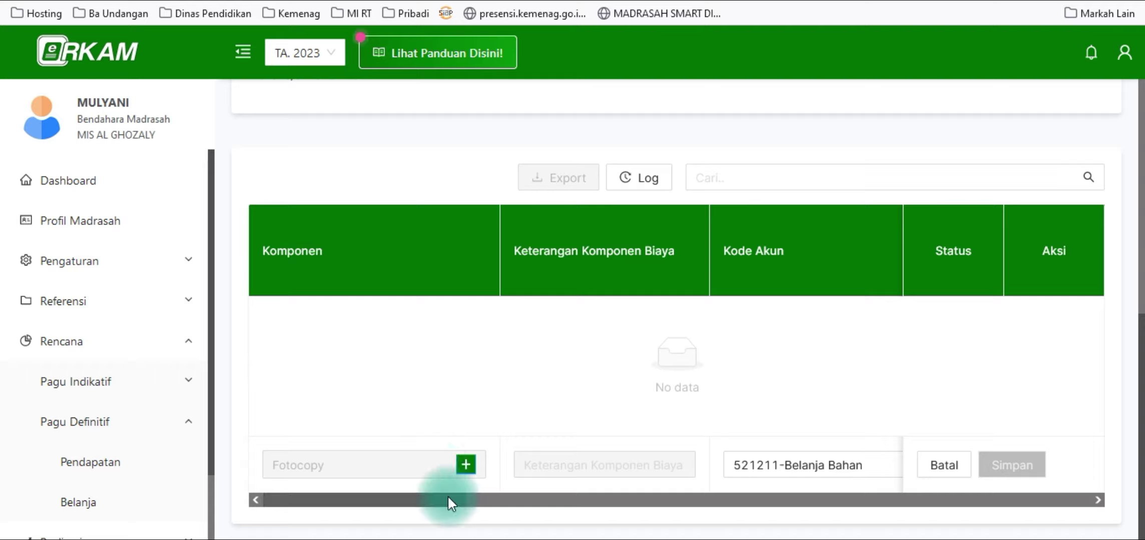
- Set Koefisien 1 of the Fotocopy row to a target of 2400 with the unit lembar, checking the Excel budget sheet
left_click_drag(448, 496, 578, 497)
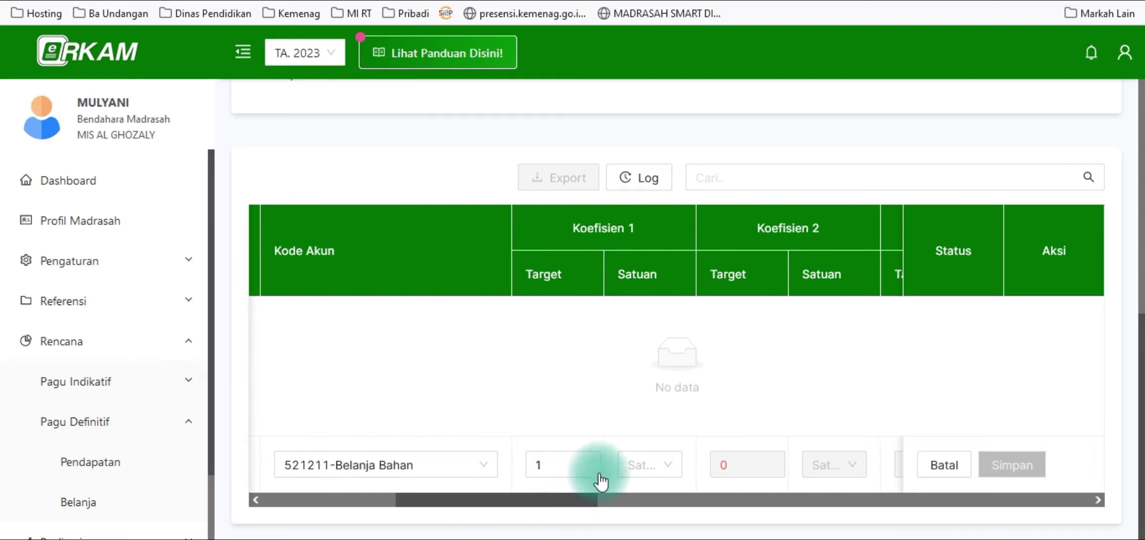
left_click_drag(565, 462, 509, 456)
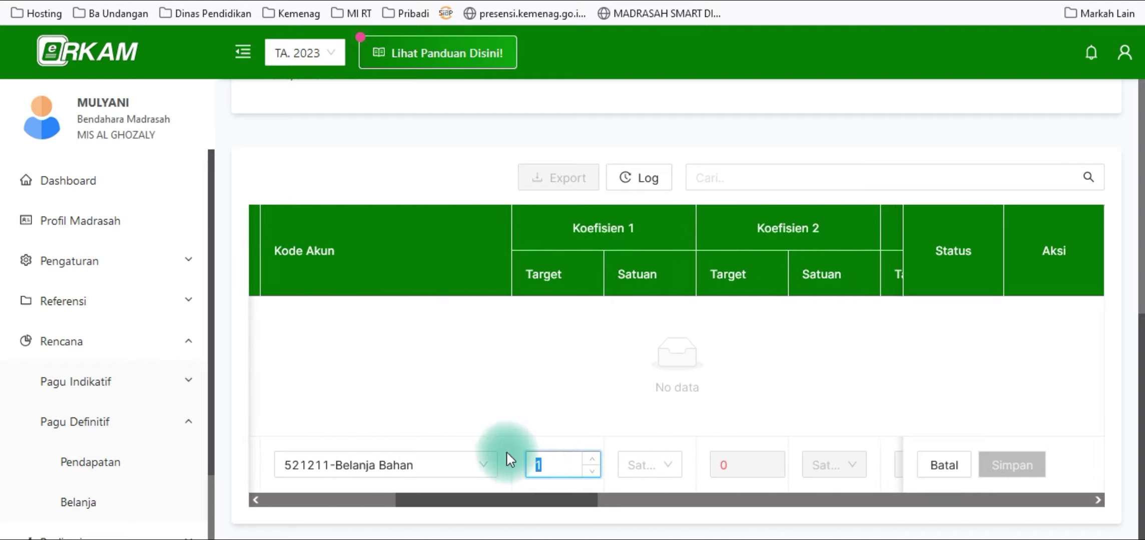
type("2400")
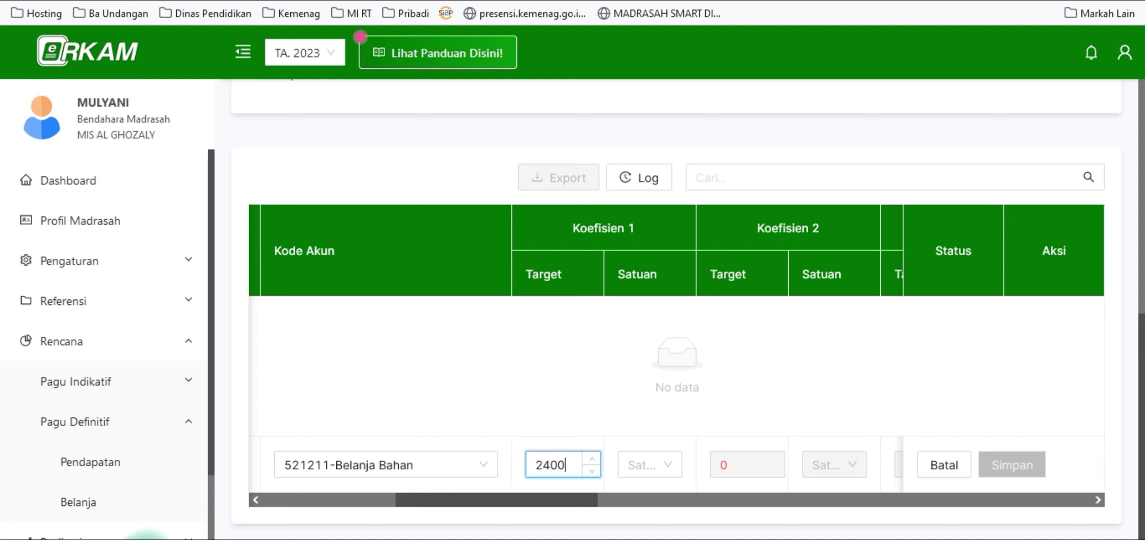
key("alt+Tab")
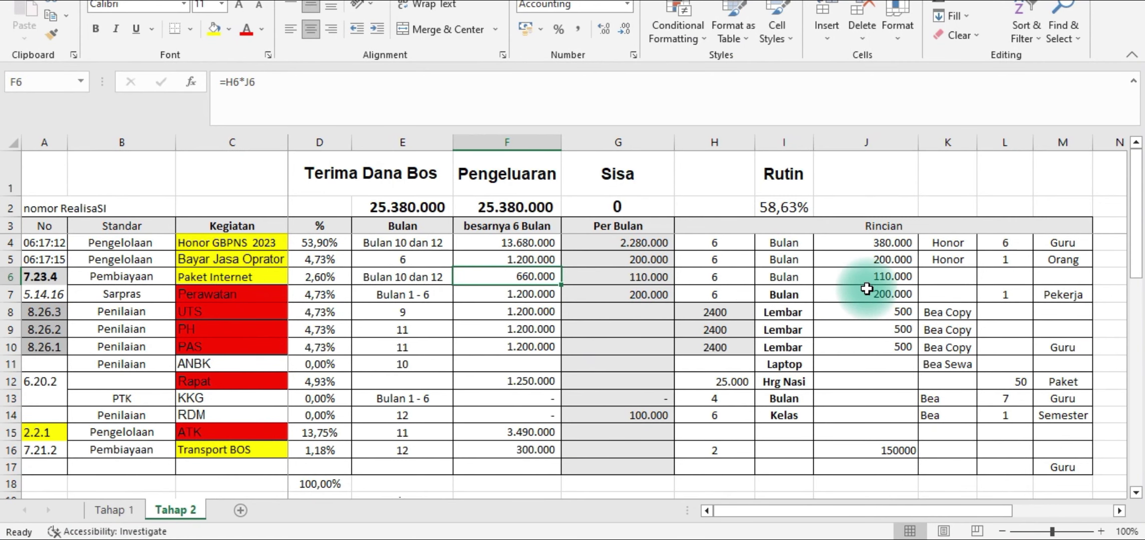
left_click(231, 538)
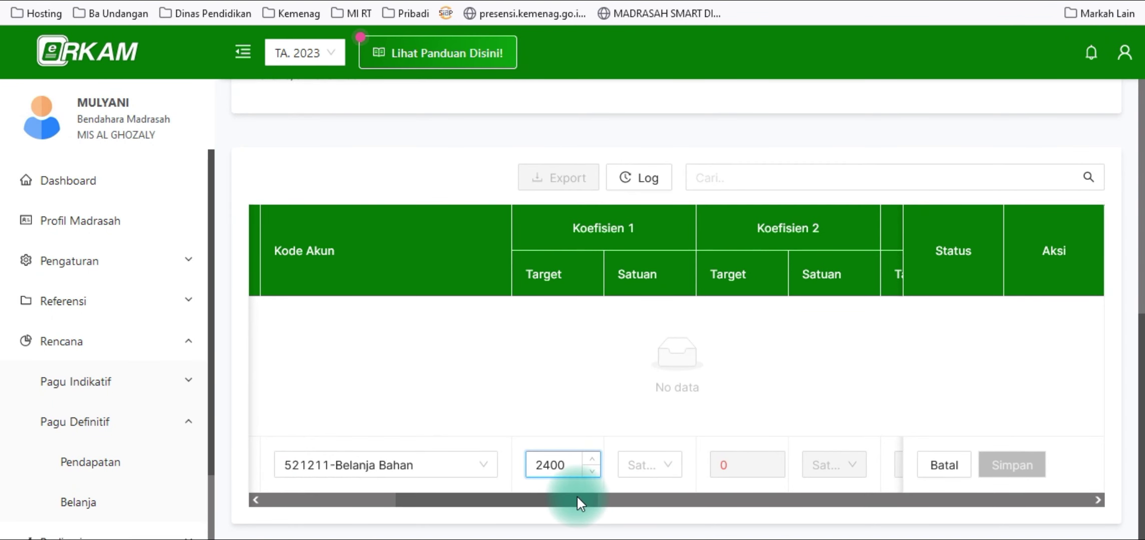
left_click_drag(576, 500, 595, 498)
left_click(601, 464)
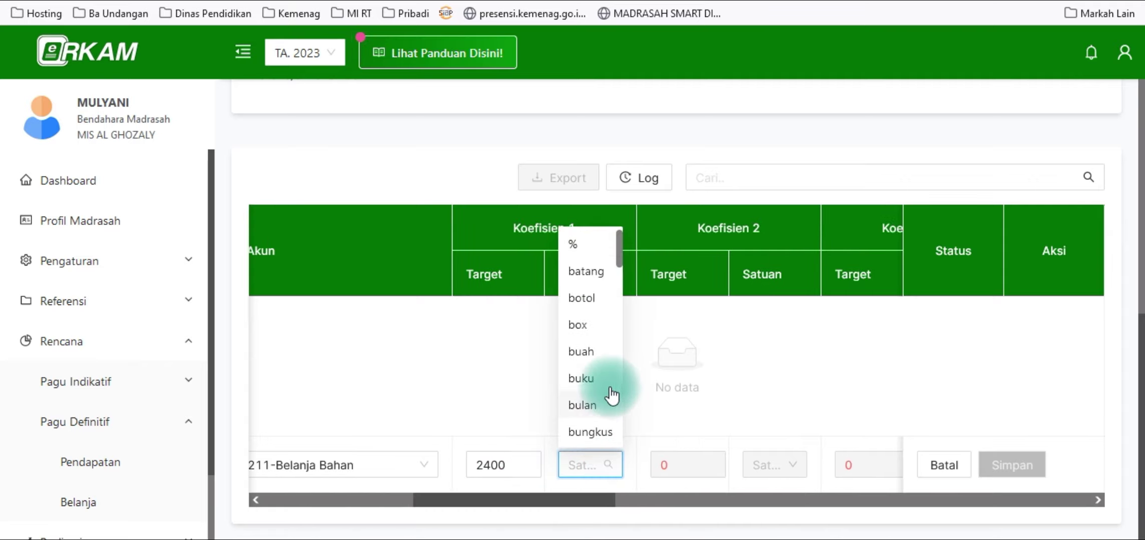
type("lem")
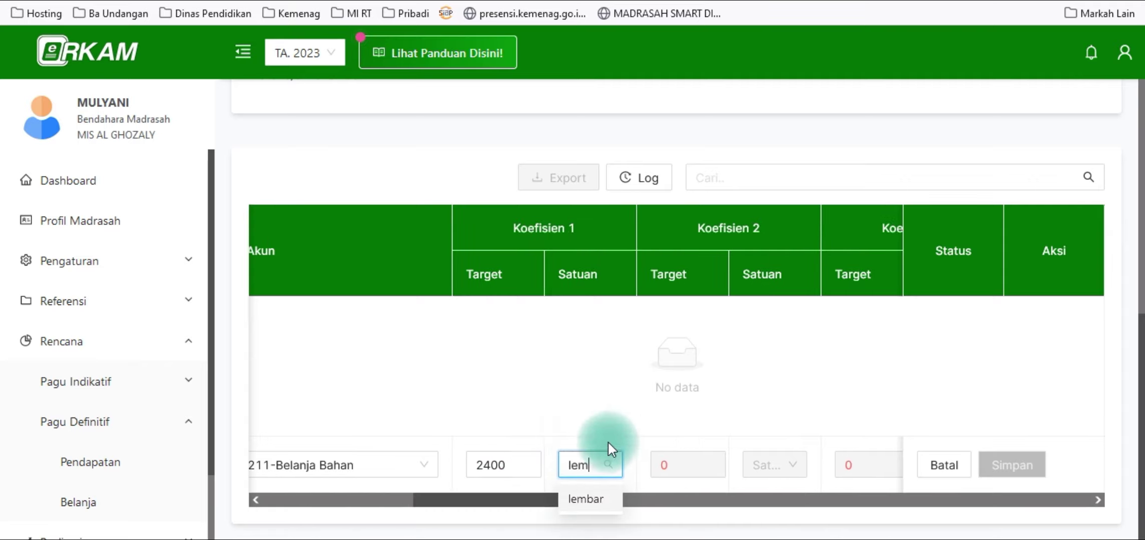
left_click(585, 499)
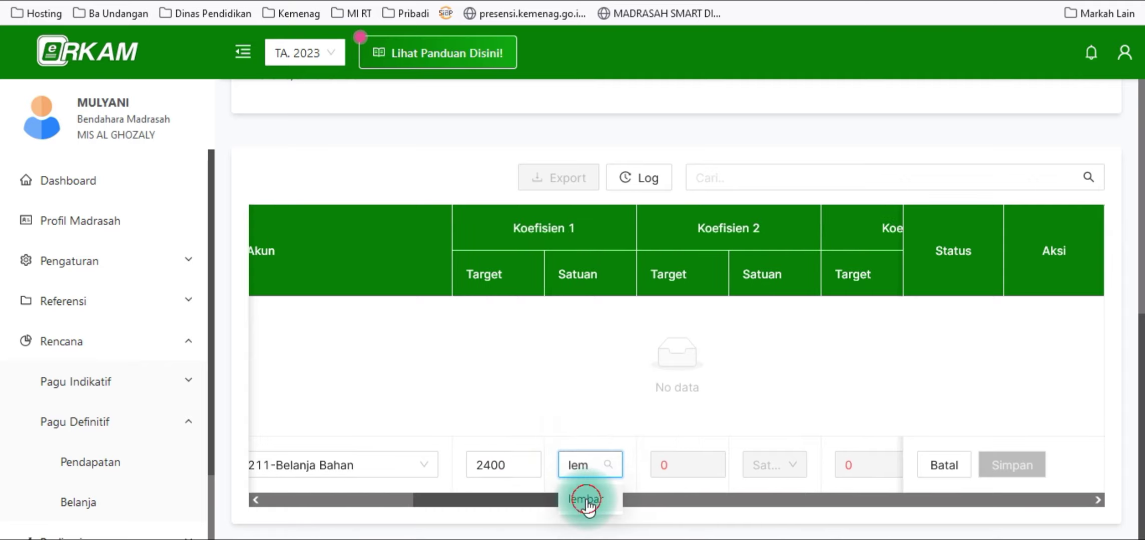
- Set the Koefisien 2 target of the Fotocopy row to 1 and look through its Satuan options
left_click(721, 459)
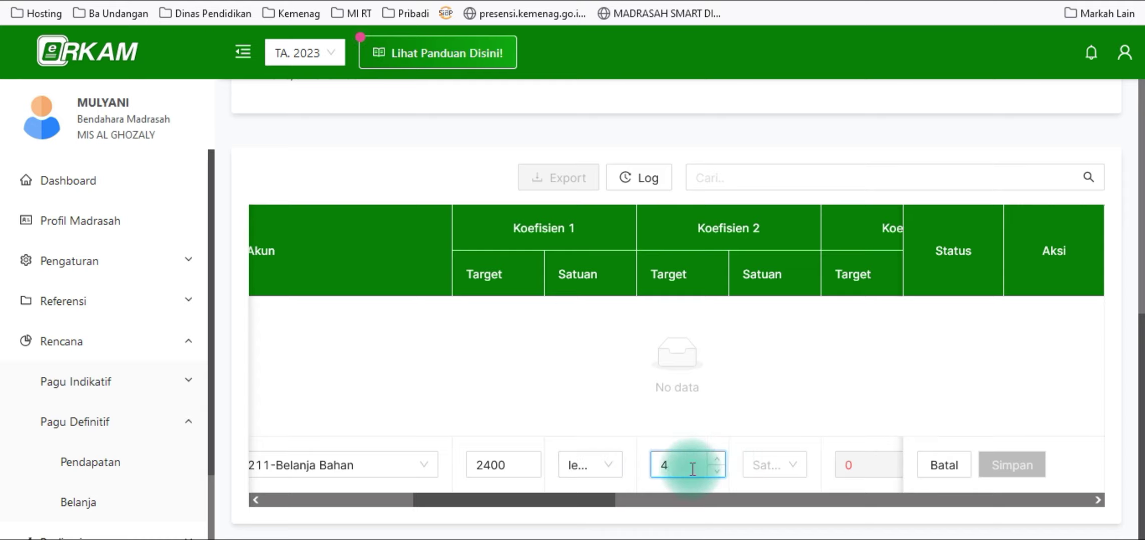
left_click(717, 471)
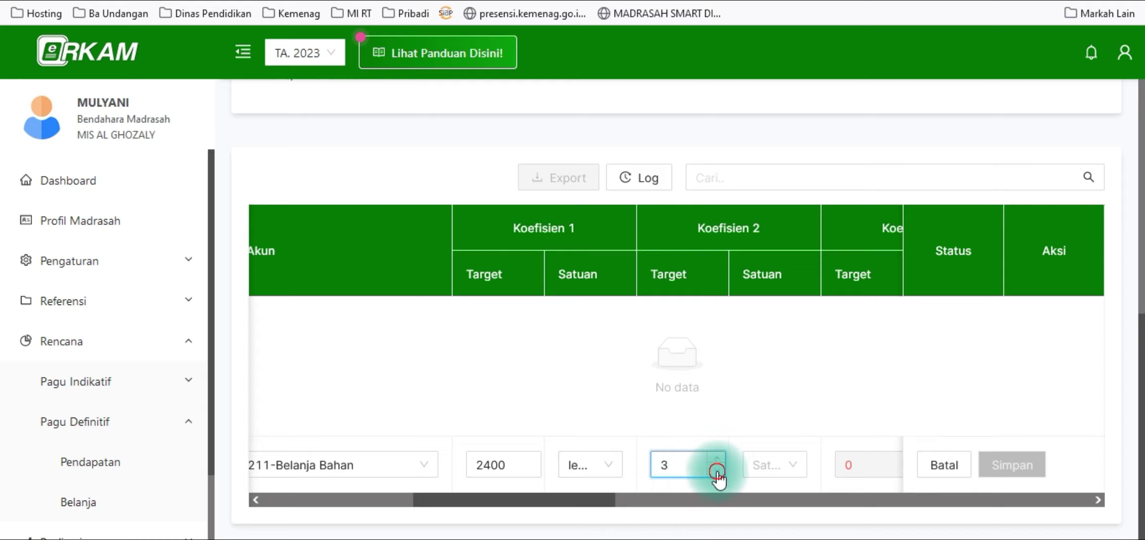
left_click(789, 468)
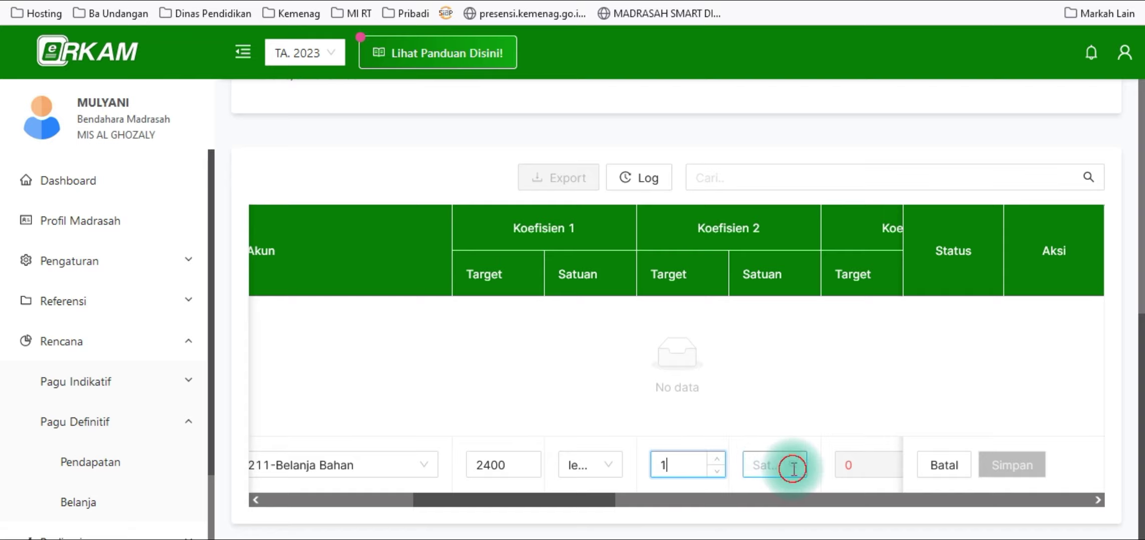
scroll(780, 401, "down", 8)
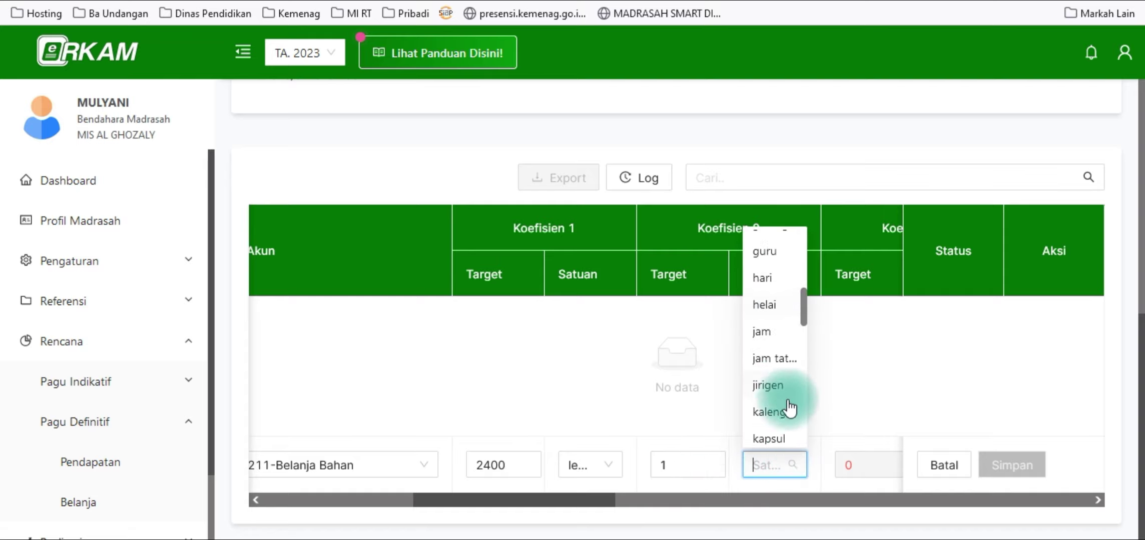